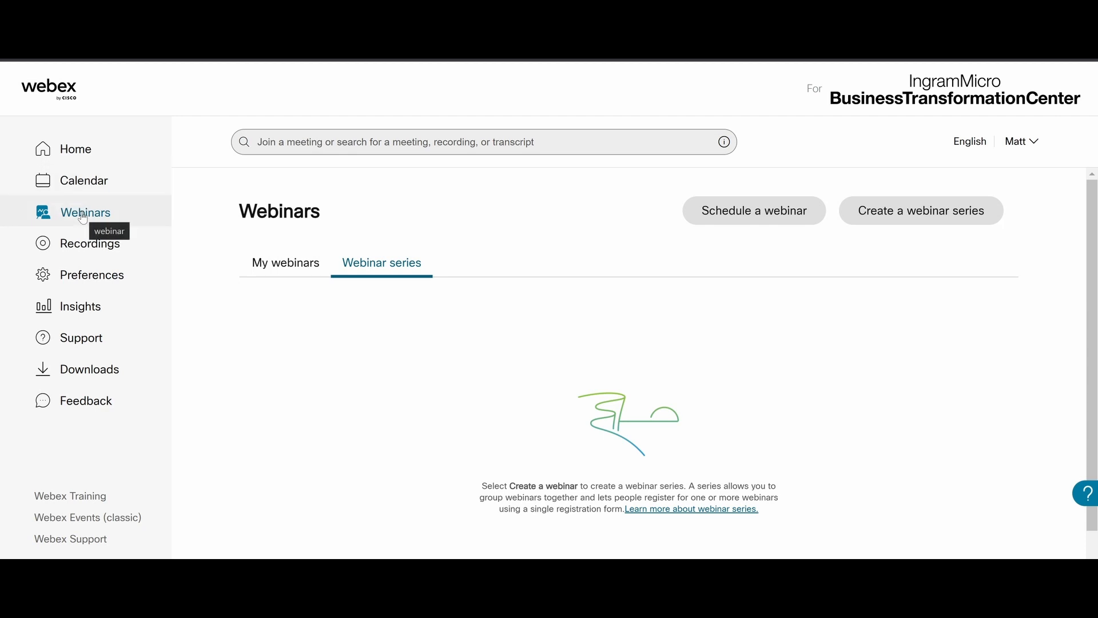
- Create a webinar series named "Webinar Series Trainings" with the description "Overview of how to use Webex Webinars"
{"action": "left_click", "coordinate": [315, 267]}
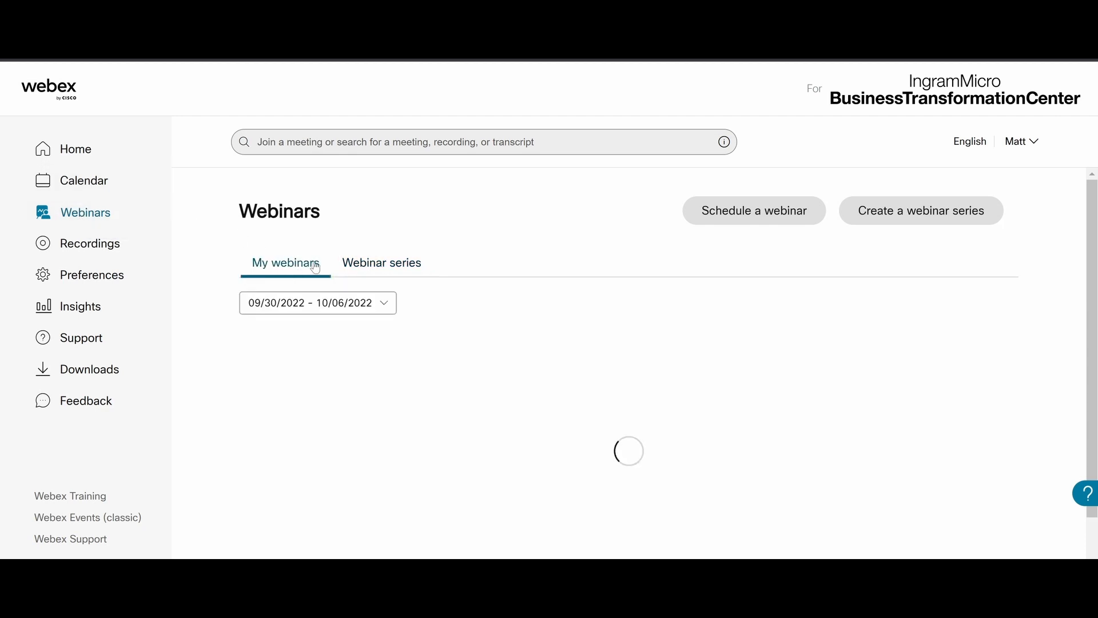
{"action": "left_click", "coordinate": [383, 271]}
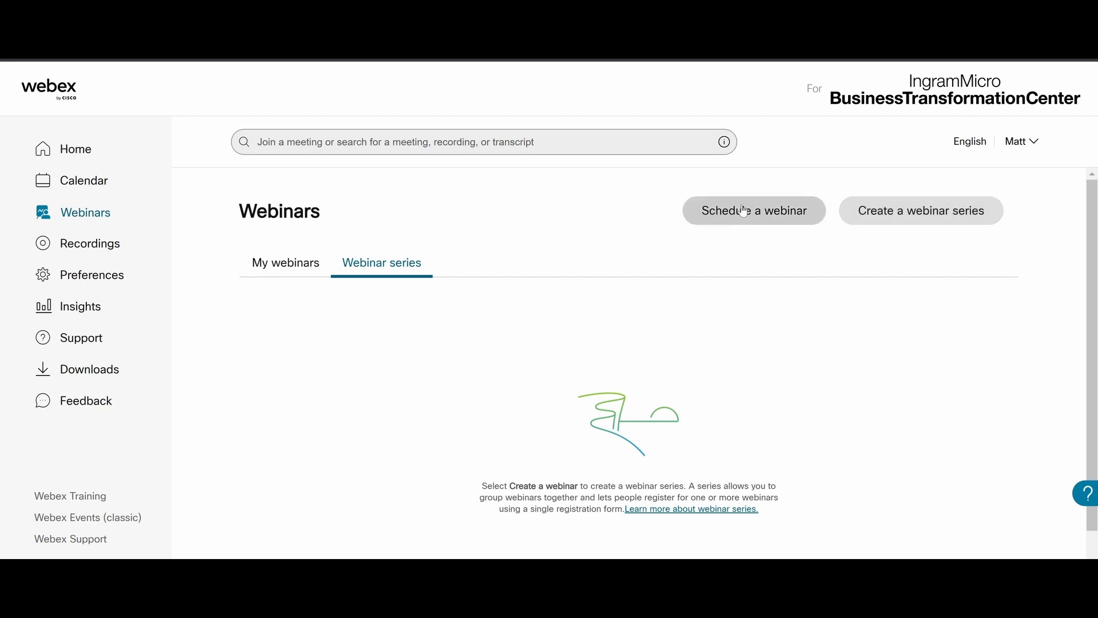
{"action": "left_click", "coordinate": [887, 215]}
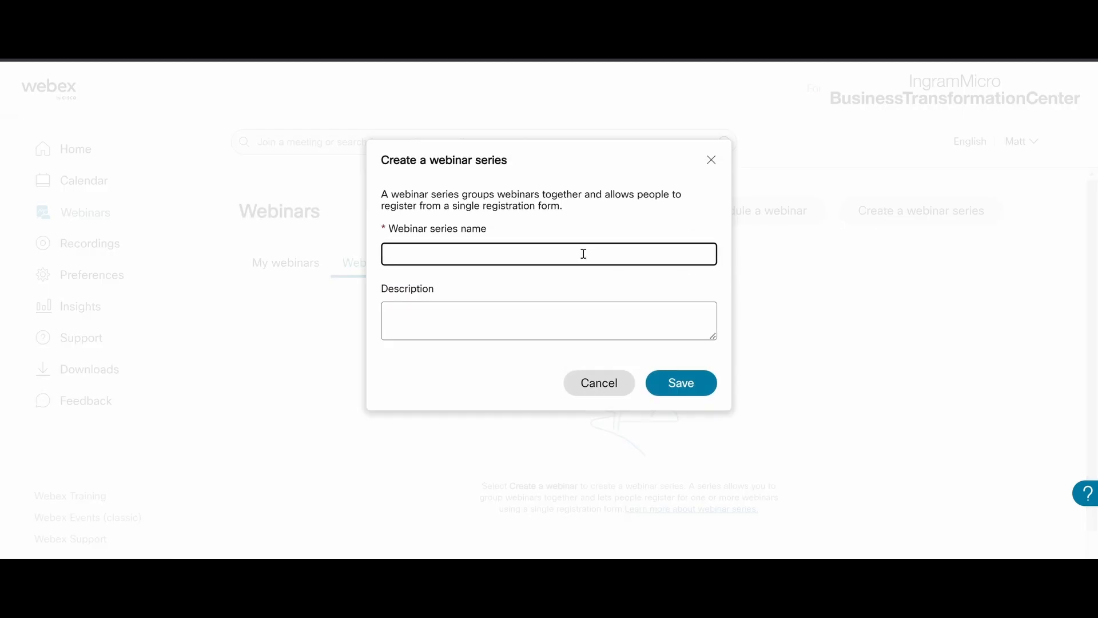
{"action": "type", "text": "Webinar Series Trainings"}
{"action": "left_click", "coordinate": [527, 312]}
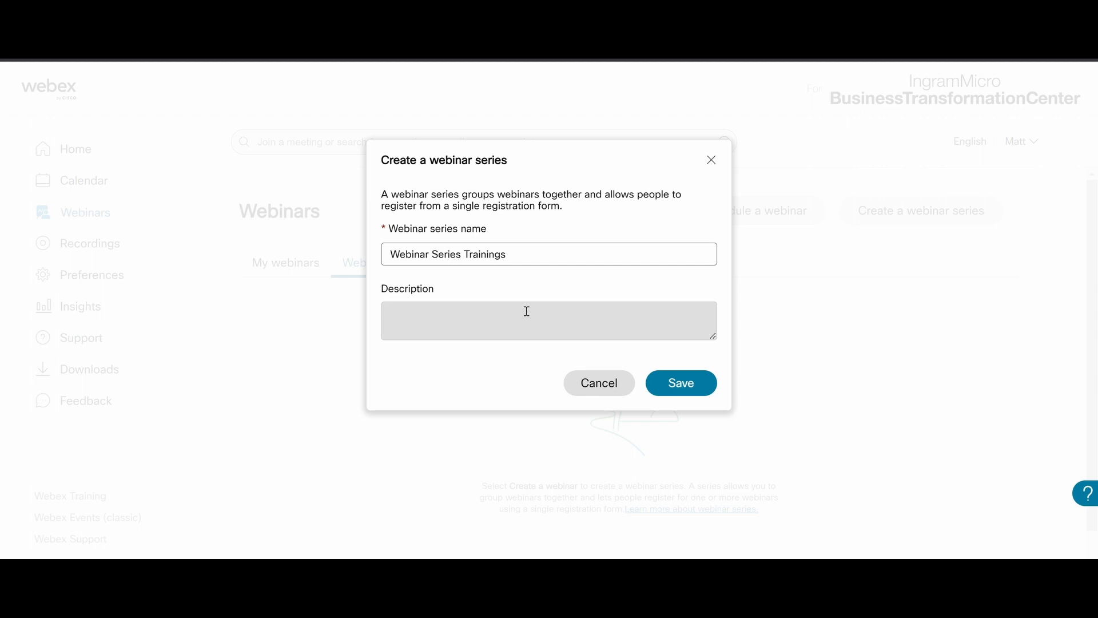
{"action": "type", "text": "Overview of how to use Webex Webinars"}
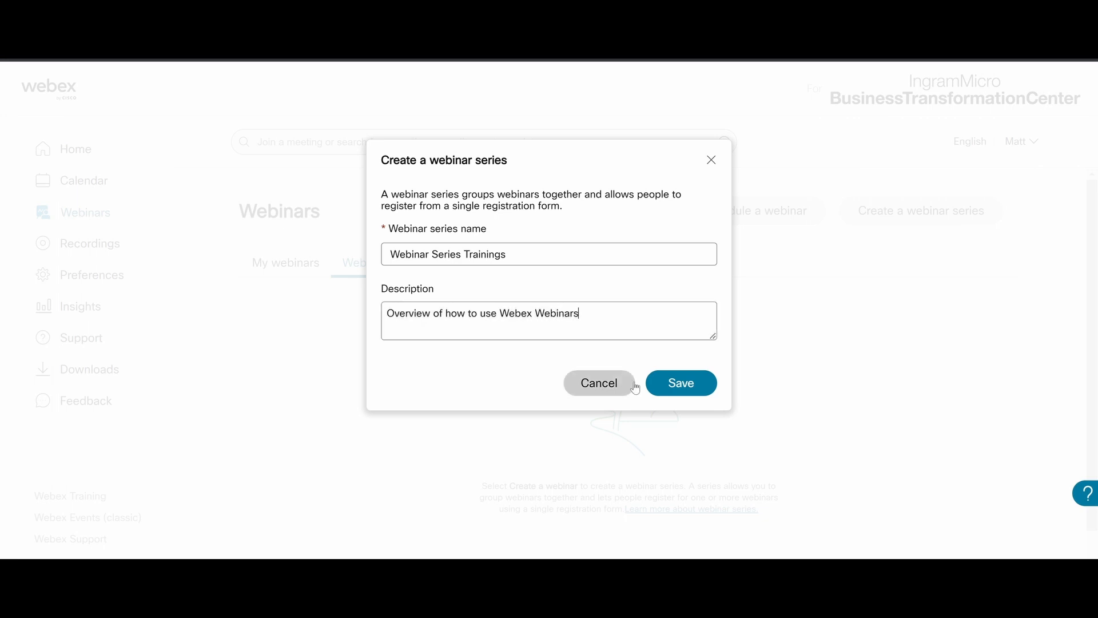
{"action": "left_click", "coordinate": [679, 388]}
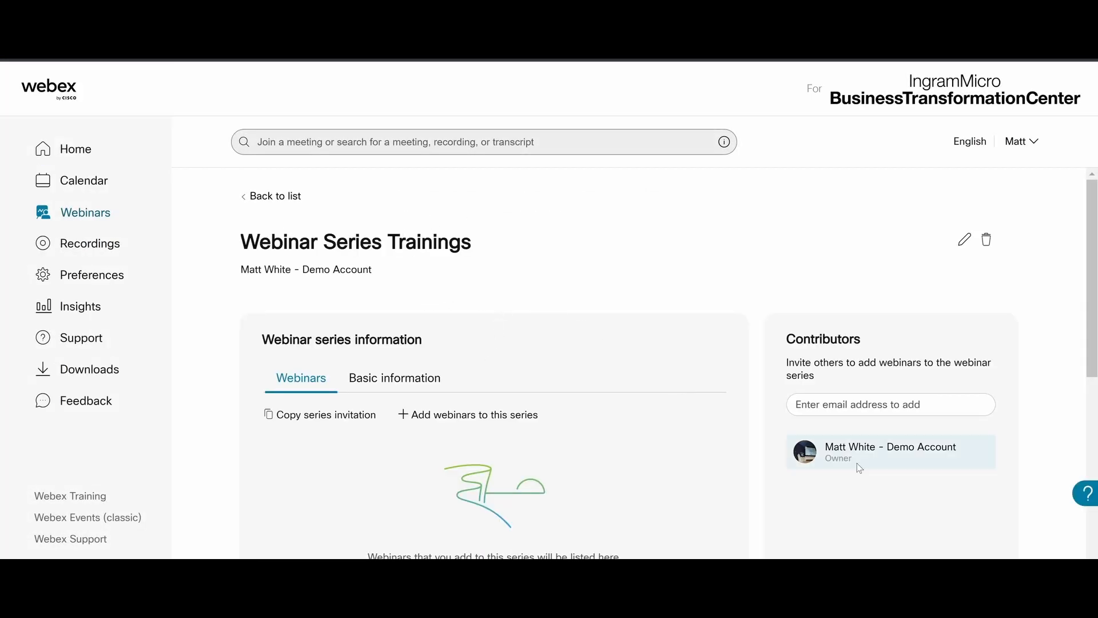
- Search the directory by first name for a contributor to invite to the series, and clear the search
{"action": "scroll", "coordinate": [858, 524], "scroll_direction": "down", "scroll_amount": 2}
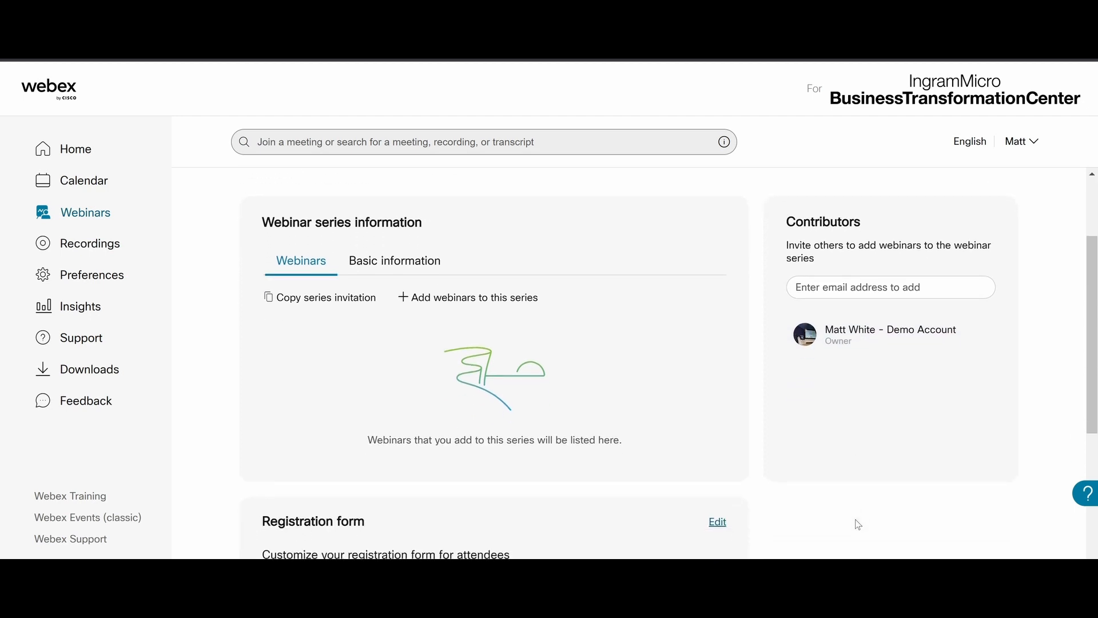
{"action": "left_click", "coordinate": [849, 288]}
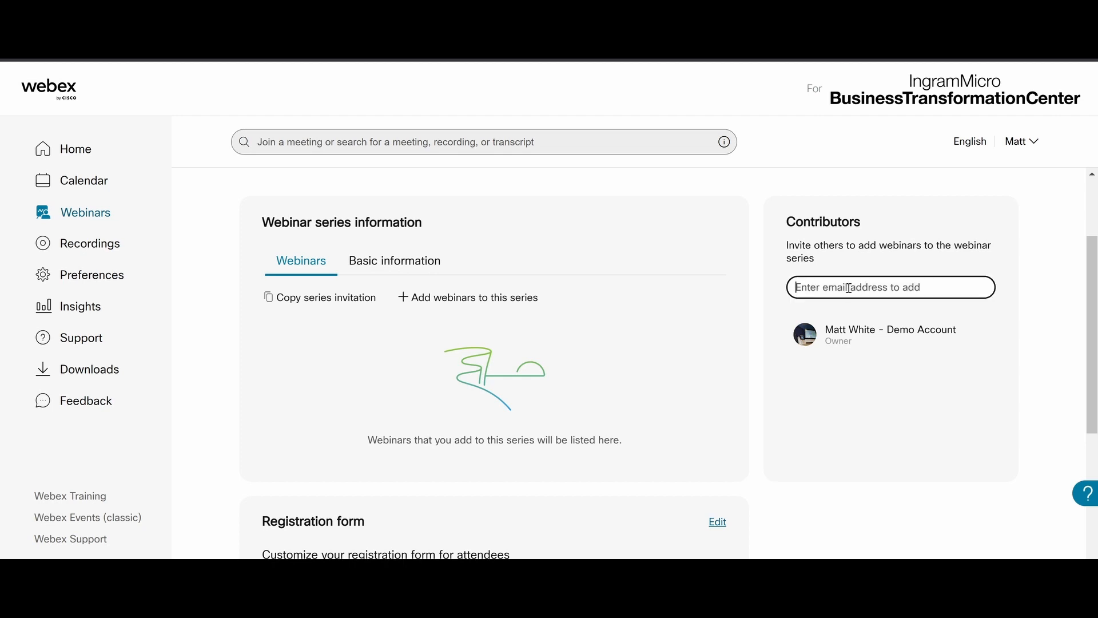
{"action": "type", "text": "dan"}
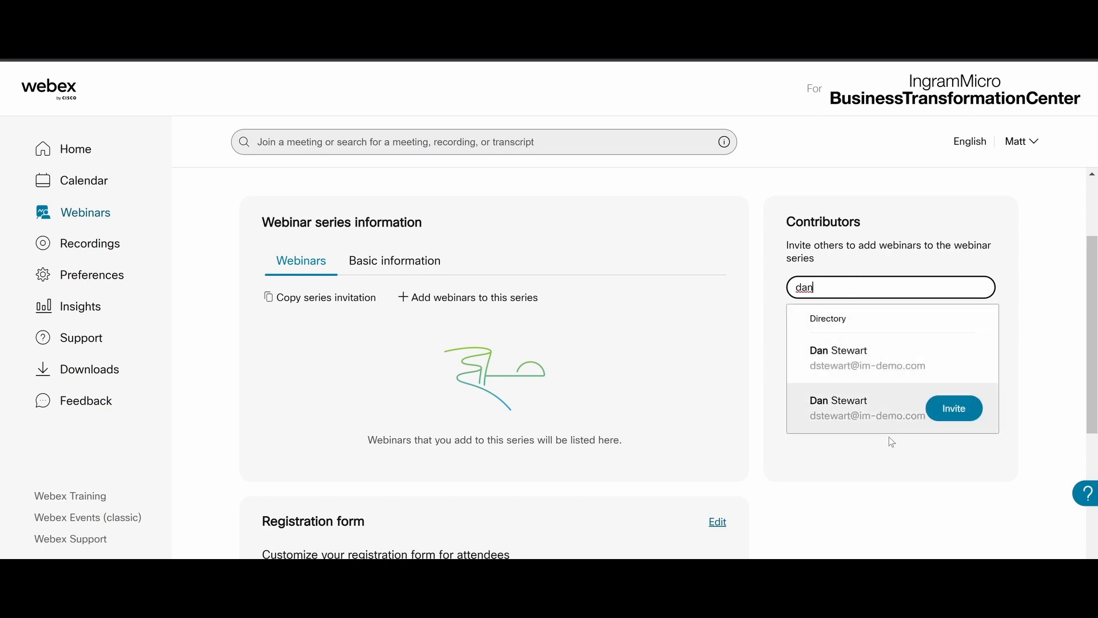
{"action": "left_click", "coordinate": [868, 464]}
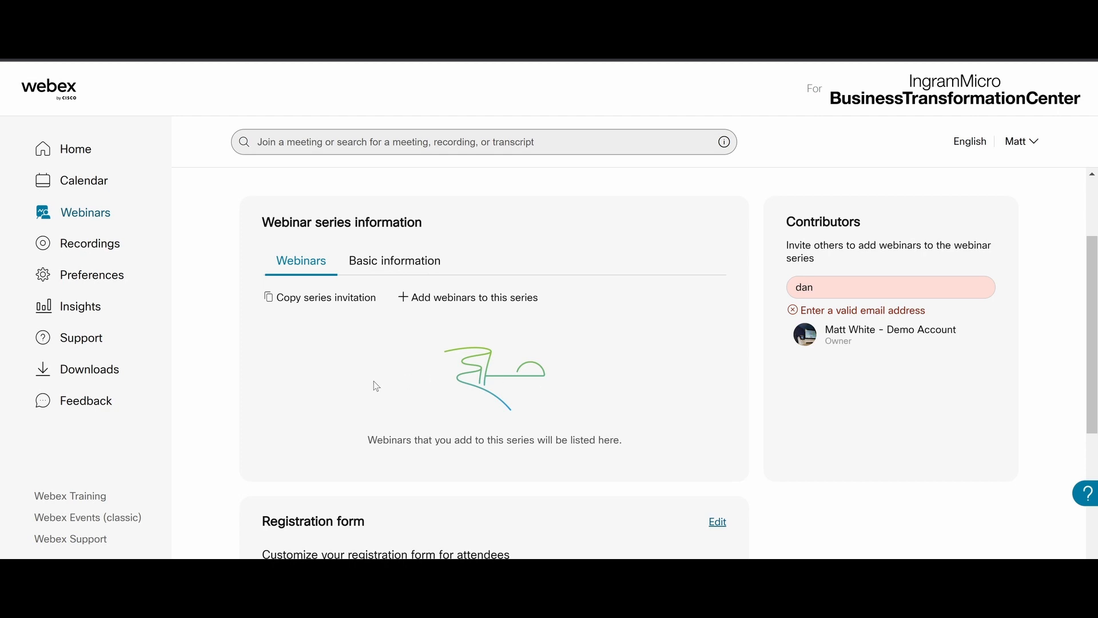
{"action": "left_click", "coordinate": [830, 291]}
{"action": "key", "text": "BackSpace"}
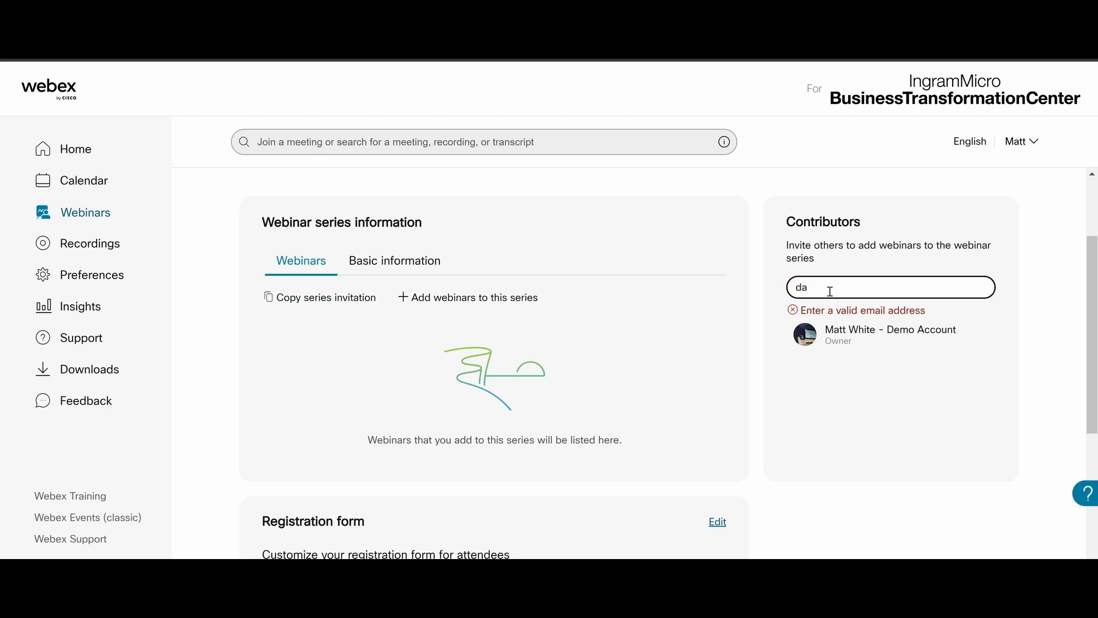
{"action": "key", "text": "BackSpace"}
{"action": "key", "text": "BackSpace"}
{"action": "left_click", "coordinate": [647, 335]}
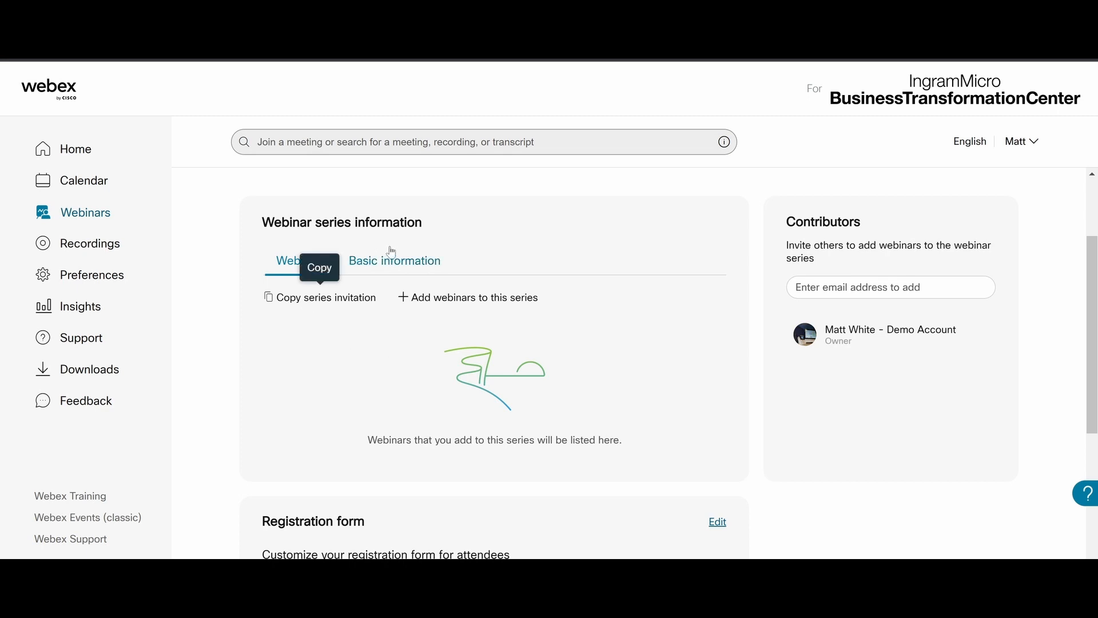
- View the series' registration link in its basic information and return to the series' webinar list
{"action": "left_click", "coordinate": [396, 263]}
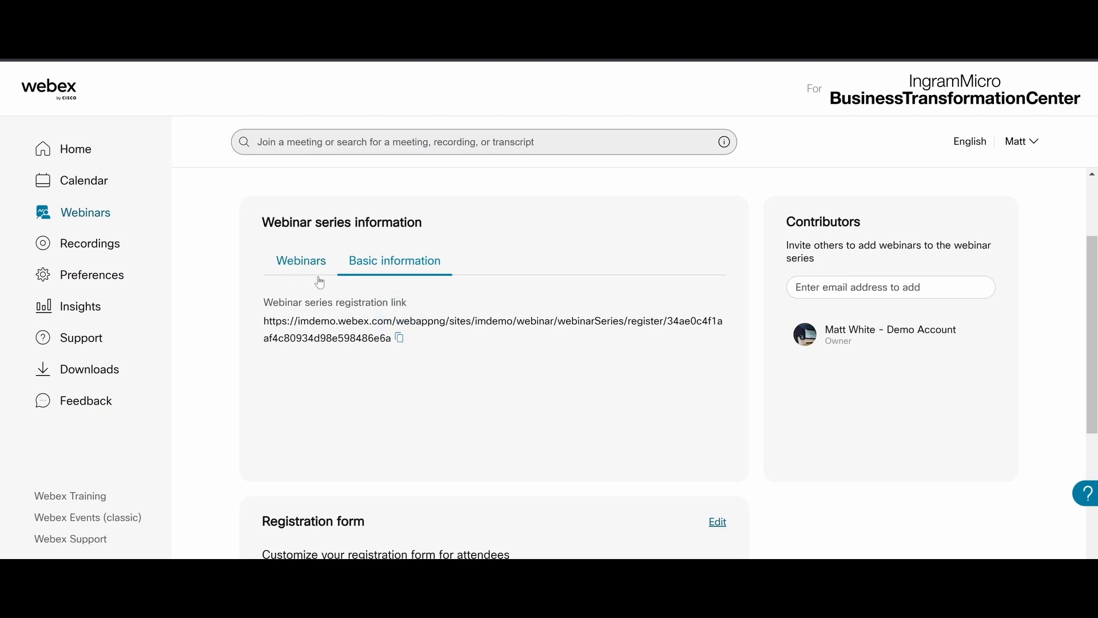
{"action": "triple_click", "coordinate": [388, 336]}
{"action": "left_click", "coordinate": [328, 299]}
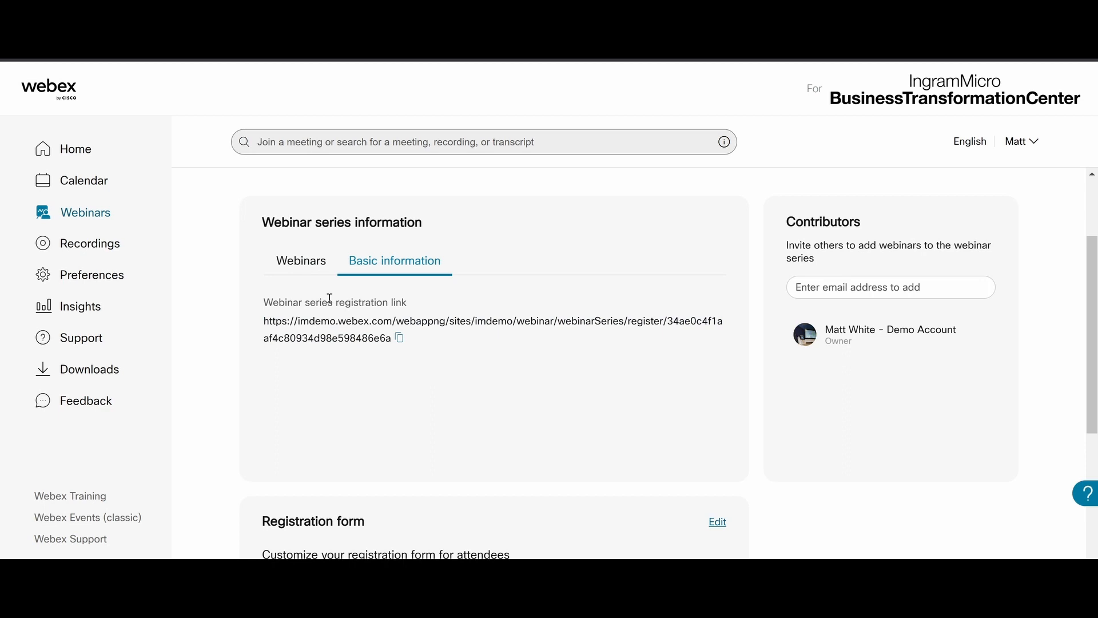
{"action": "left_click", "coordinate": [307, 265]}
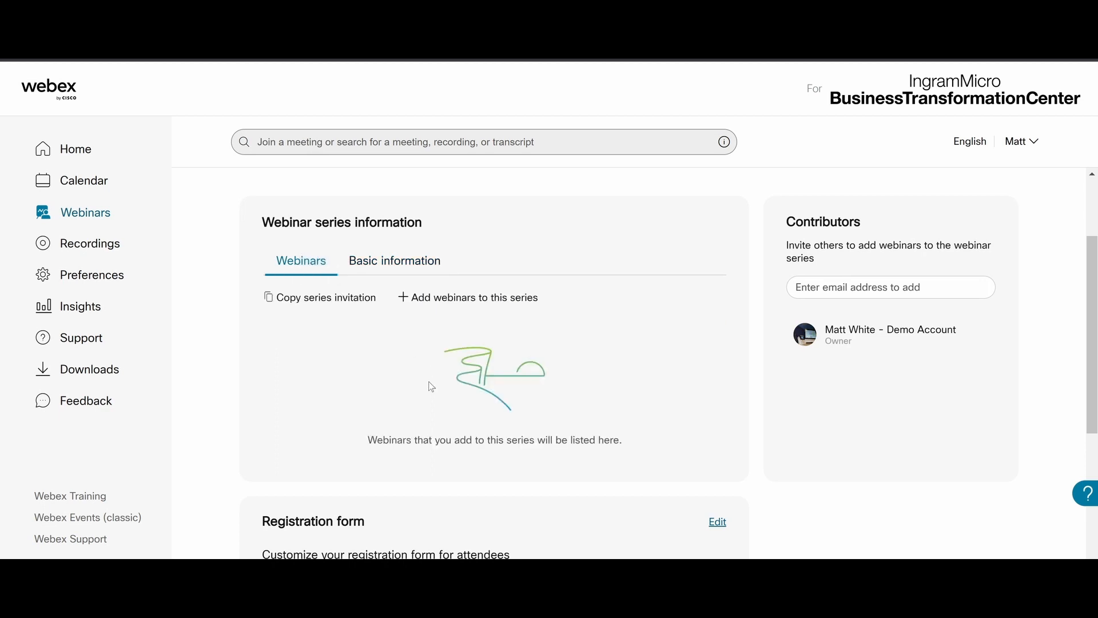
- Add the required question "Would you like to receive information about future seminars?" and an optional Job Title question to the registration form
{"action": "scroll", "coordinate": [435, 395], "scroll_direction": "down", "scroll_amount": 3}
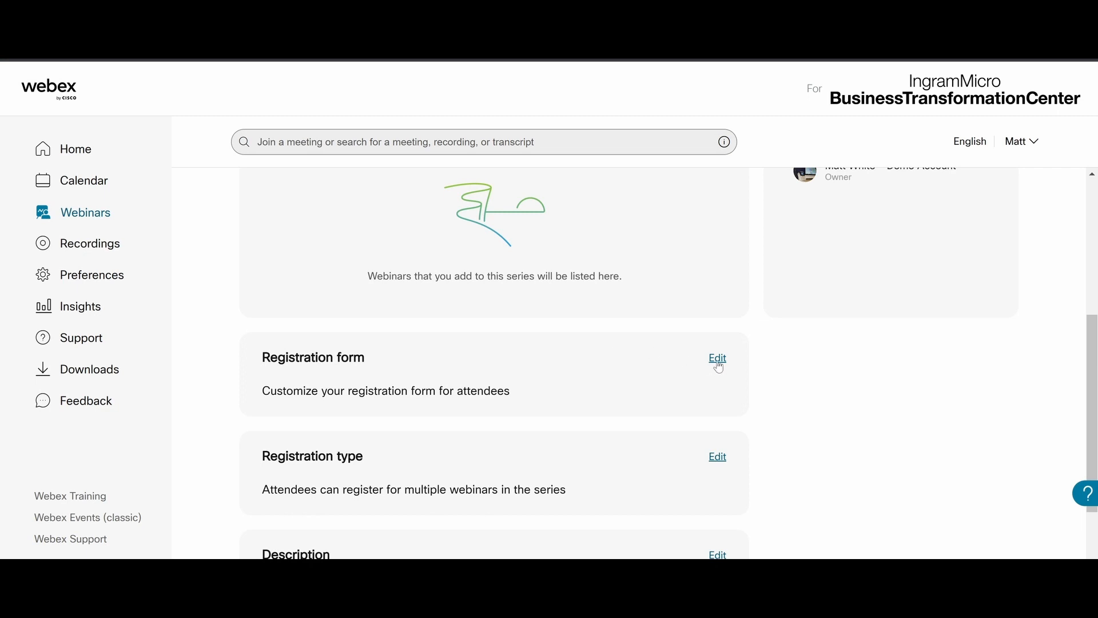
{"action": "left_click", "coordinate": [718, 360]}
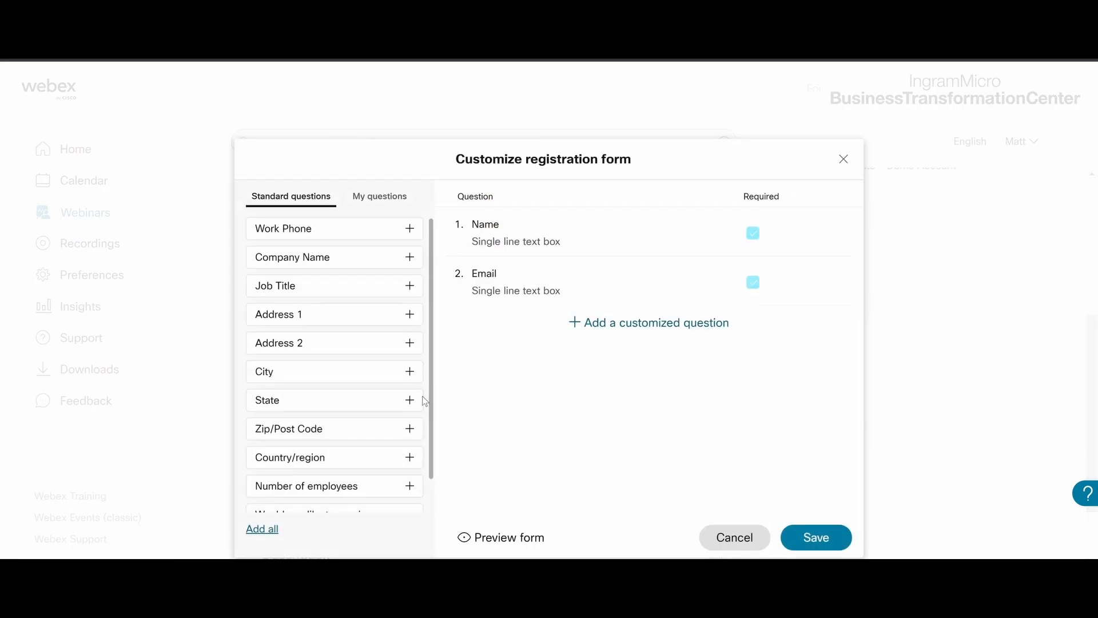
{"action": "left_click_drag", "start_coordinate": [433, 400], "coordinate": [432, 441]}
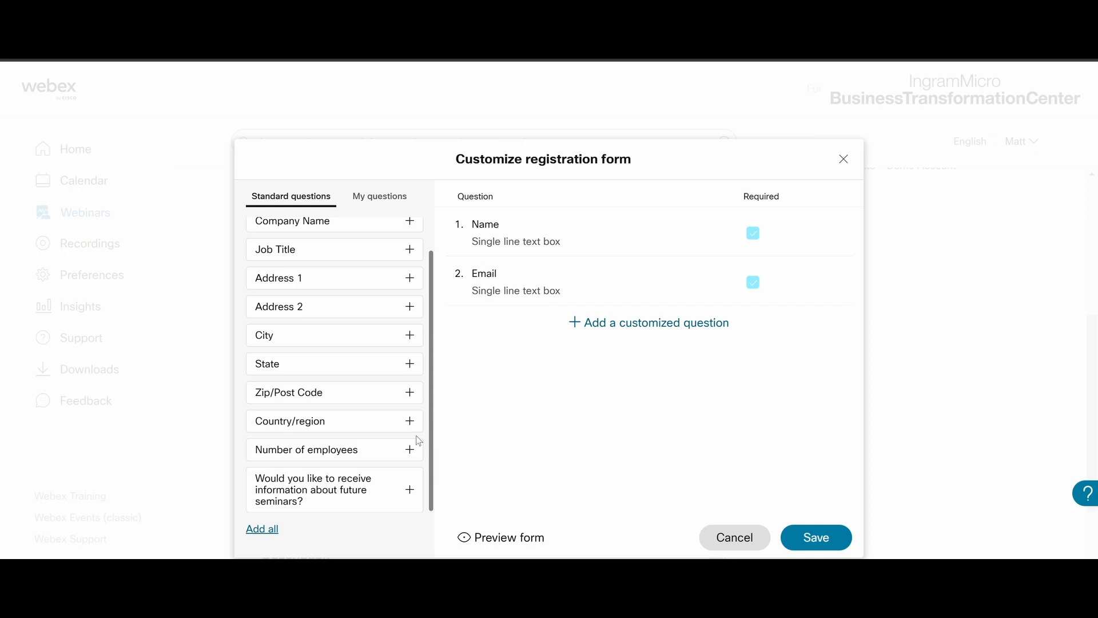
{"action": "left_click", "coordinate": [410, 492]}
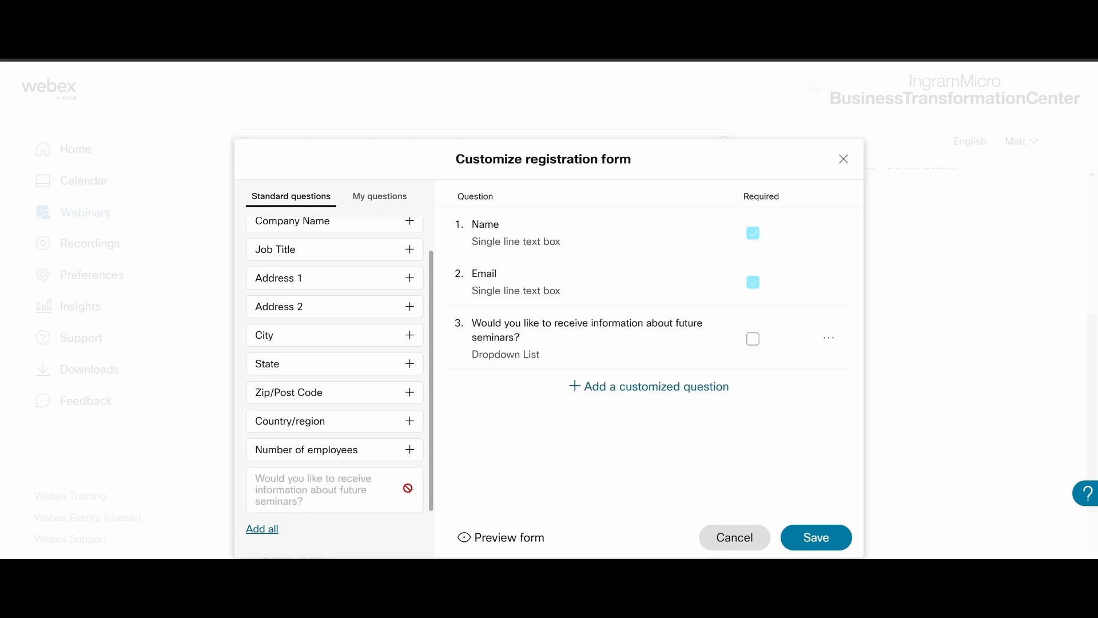
{"action": "left_click", "coordinate": [753, 341]}
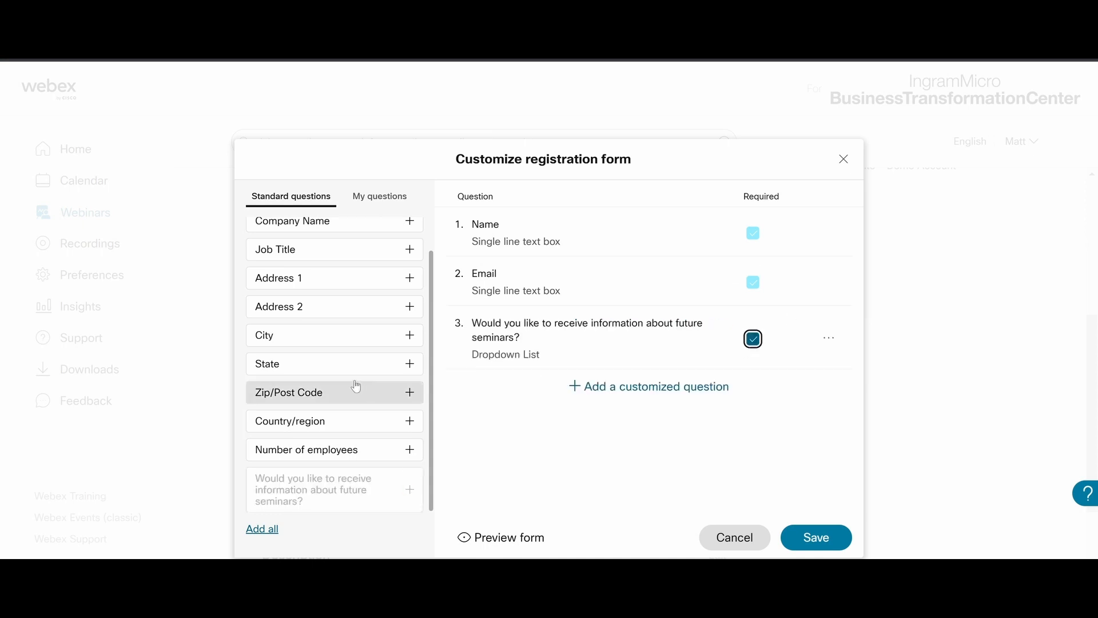
{"action": "scroll", "coordinate": [379, 297], "scroll_direction": "up", "scroll_amount": 1}
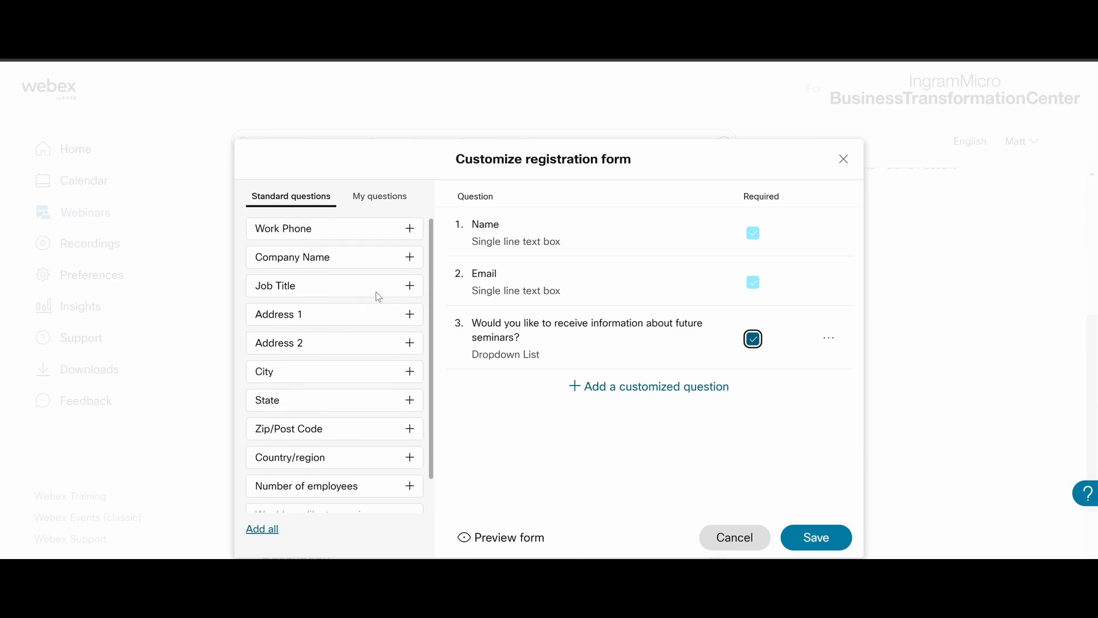
{"action": "left_click", "coordinate": [410, 285]}
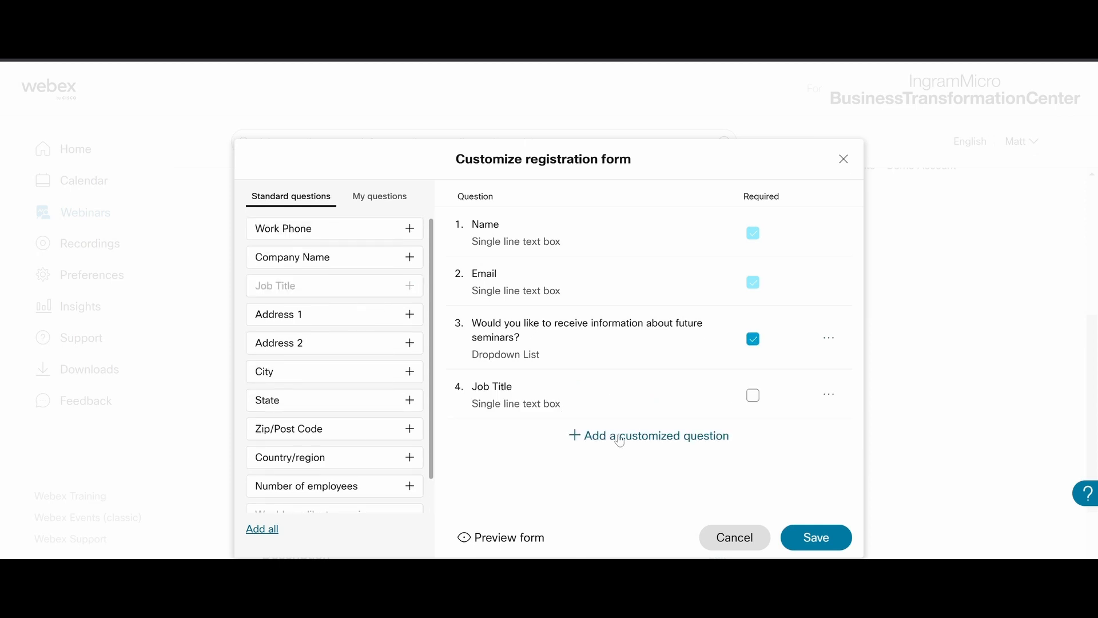
{"action": "left_click", "coordinate": [662, 445]}
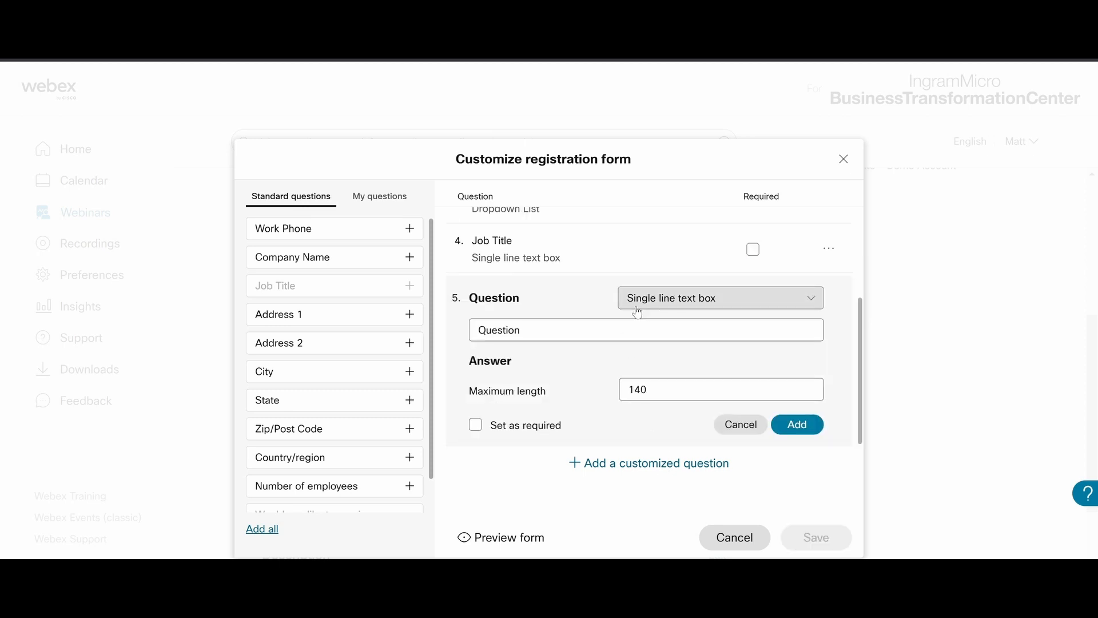
{"action": "left_click", "coordinate": [742, 427]}
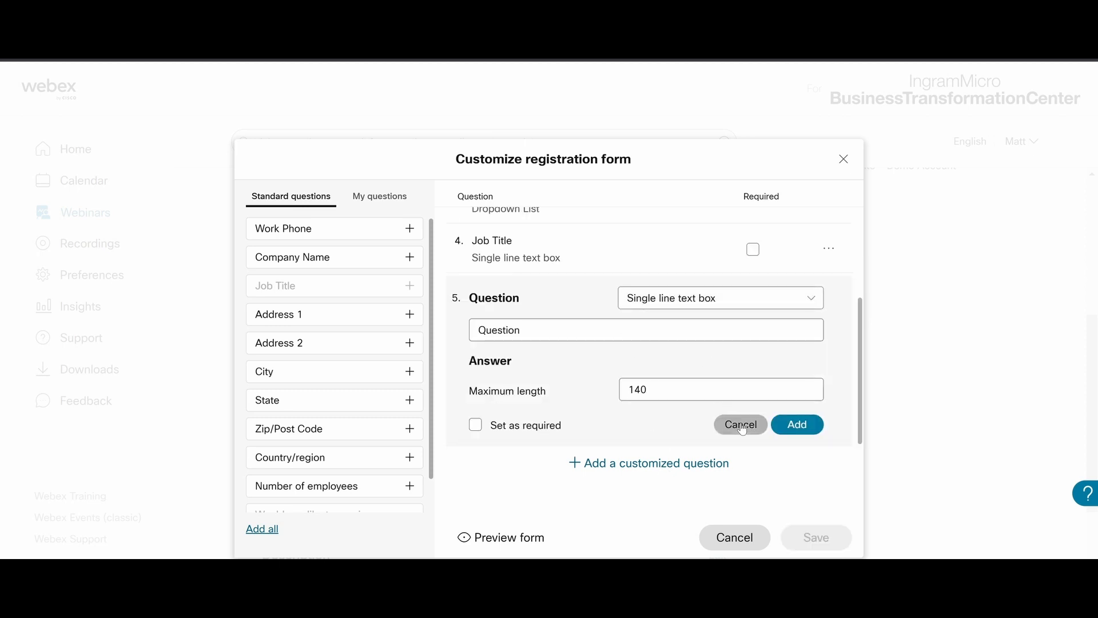
{"action": "left_click", "coordinate": [828, 385]}
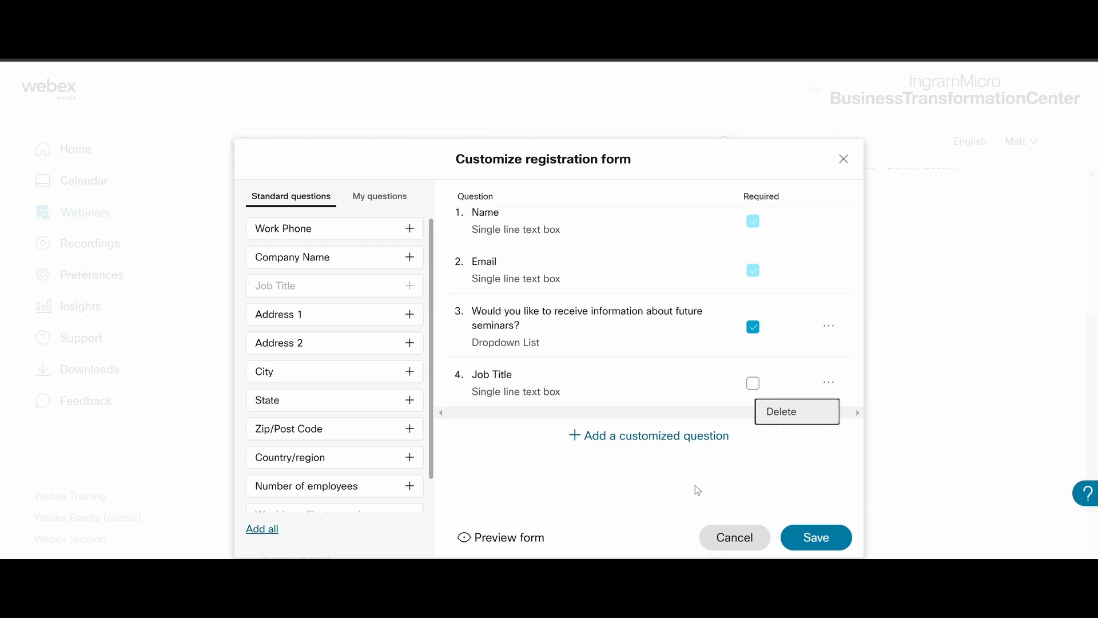
{"action": "left_click", "coordinate": [666, 474]}
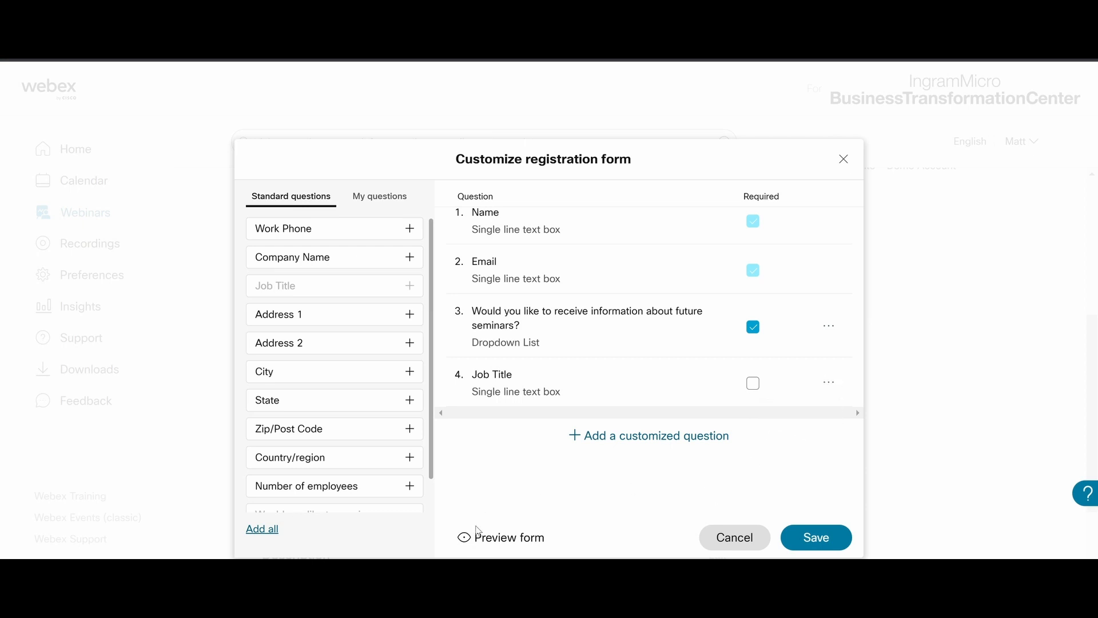
- Preview the customized registration form as attendees see it, close the preview and save the form
{"action": "left_click", "coordinate": [463, 537]}
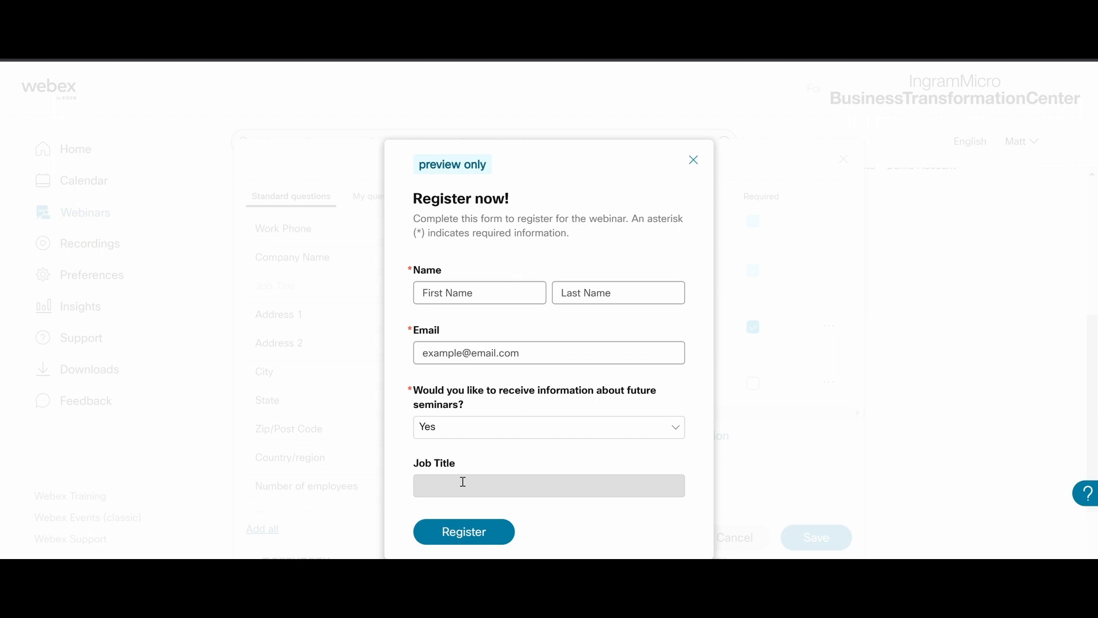
{"action": "left_click", "coordinate": [694, 162]}
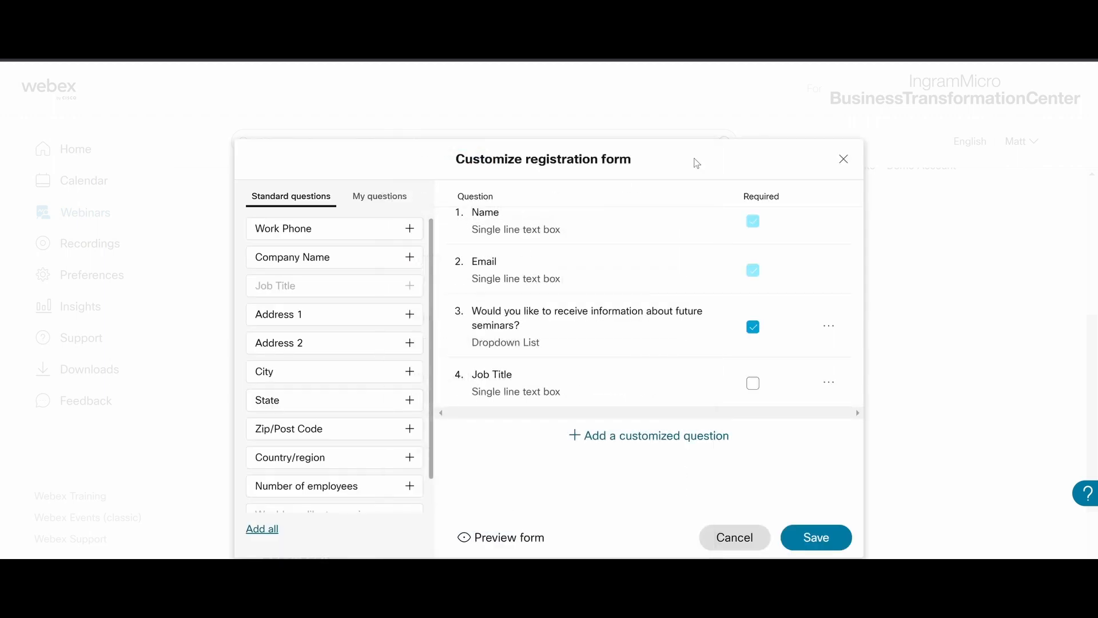
{"action": "left_click", "coordinate": [804, 535]}
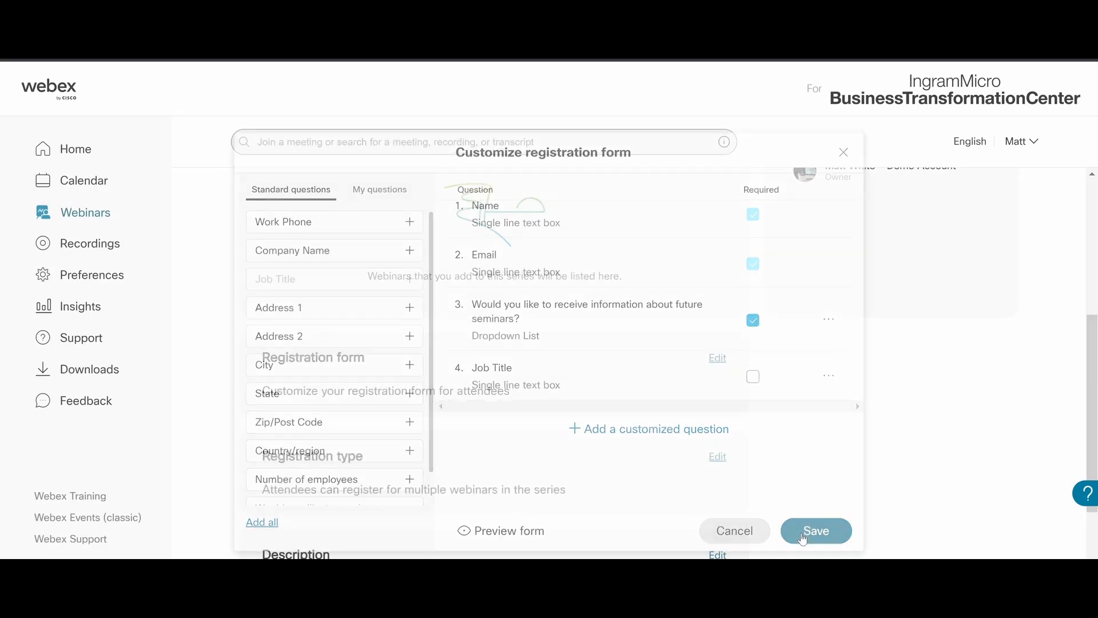
- Save the registration type with "Attendees can register for multiple webinars in the series" selected
{"action": "scroll", "coordinate": [834, 456], "scroll_direction": "down", "scroll_amount": 2}
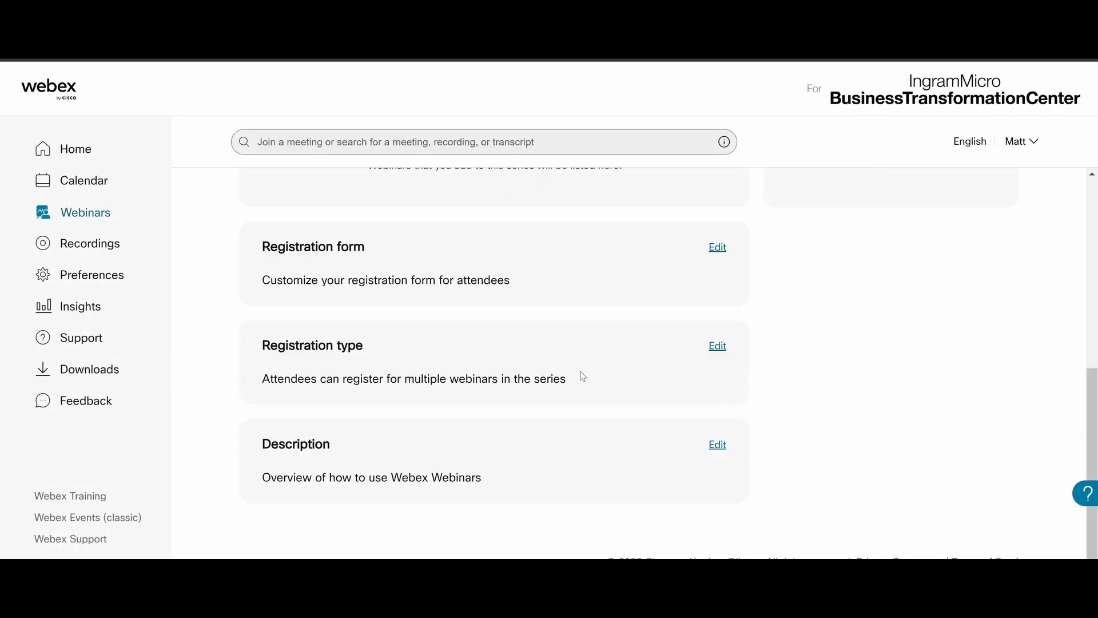
{"action": "left_click", "coordinate": [718, 346]}
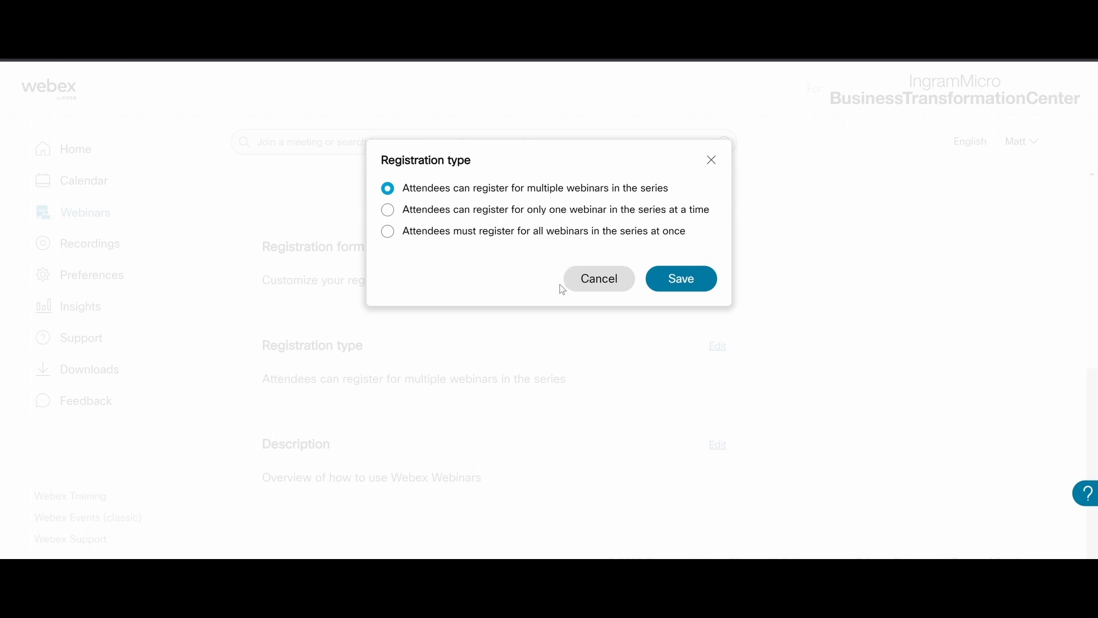
{"action": "left_click", "coordinate": [683, 279]}
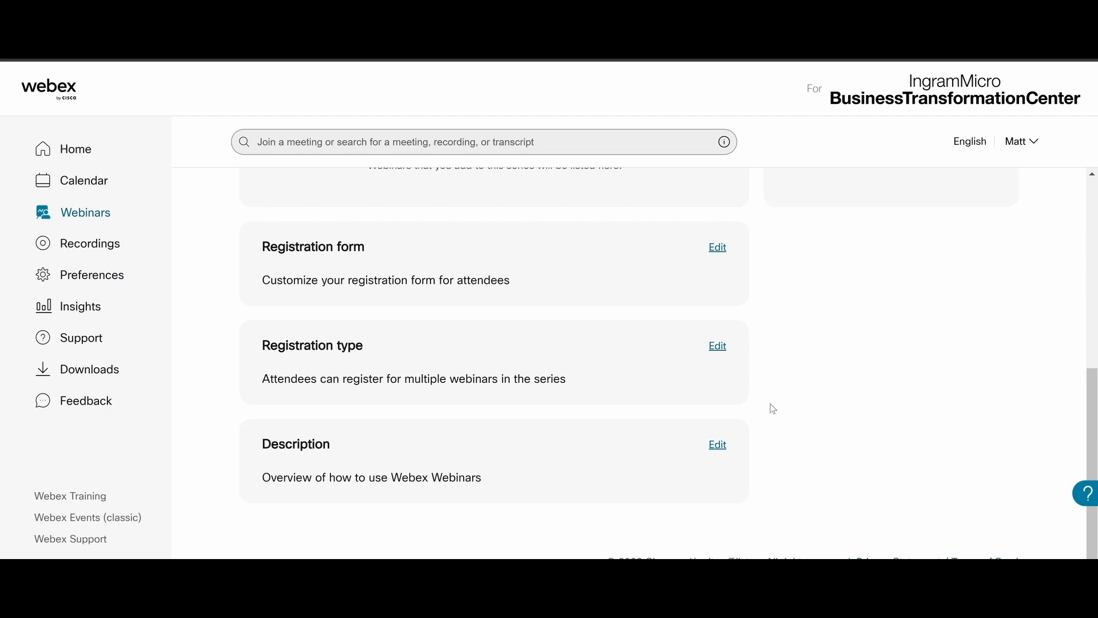
- Leave the series' detail page and return to the list of webinar series
{"action": "scroll", "coordinate": [770, 418], "scroll_direction": "up", "scroll_amount": 6}
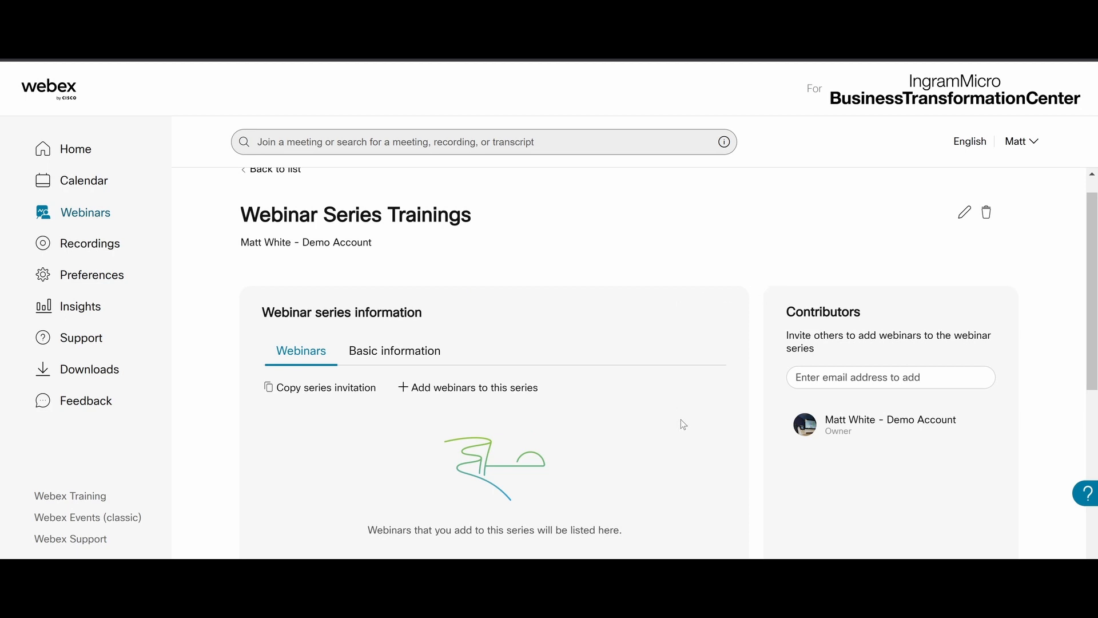
{"action": "scroll", "coordinate": [681, 424], "scroll_direction": "up", "scroll_amount": 1}
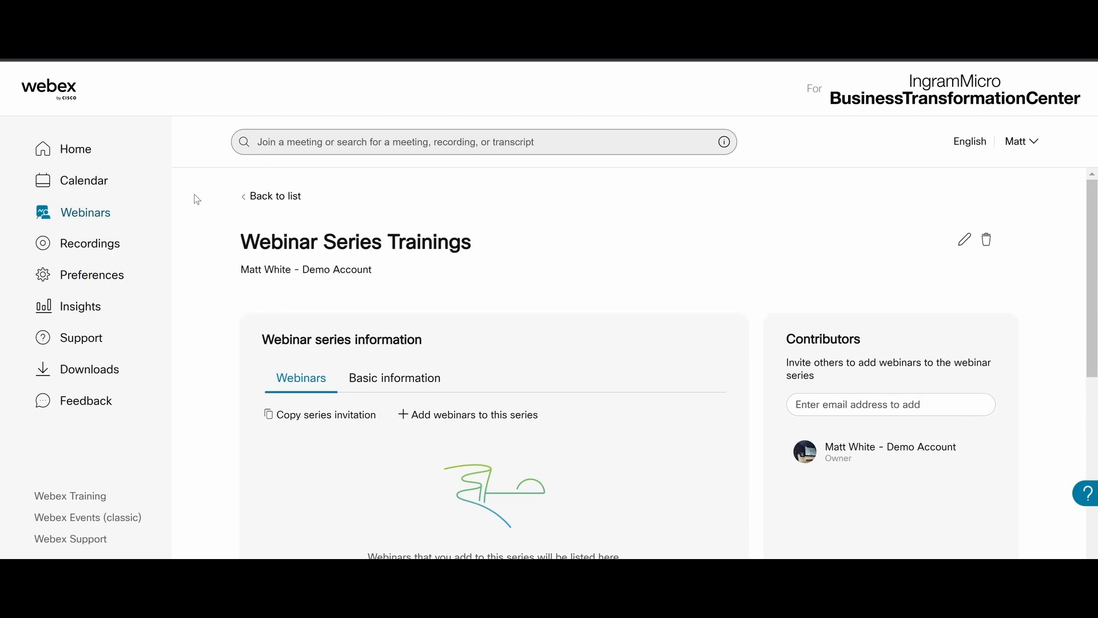
{"action": "left_click", "coordinate": [249, 198]}
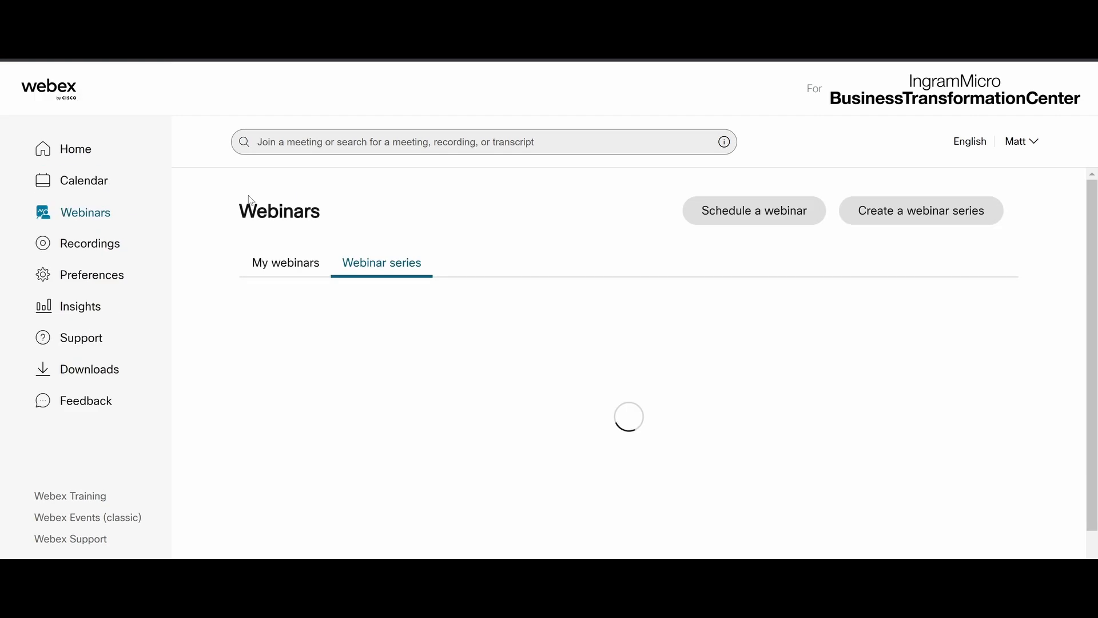
- Start scheduling a webinar with the topic "Day 1 - Basic Use" and set its date to Friday, Oct 7, 2022
{"action": "left_click", "coordinate": [735, 218]}
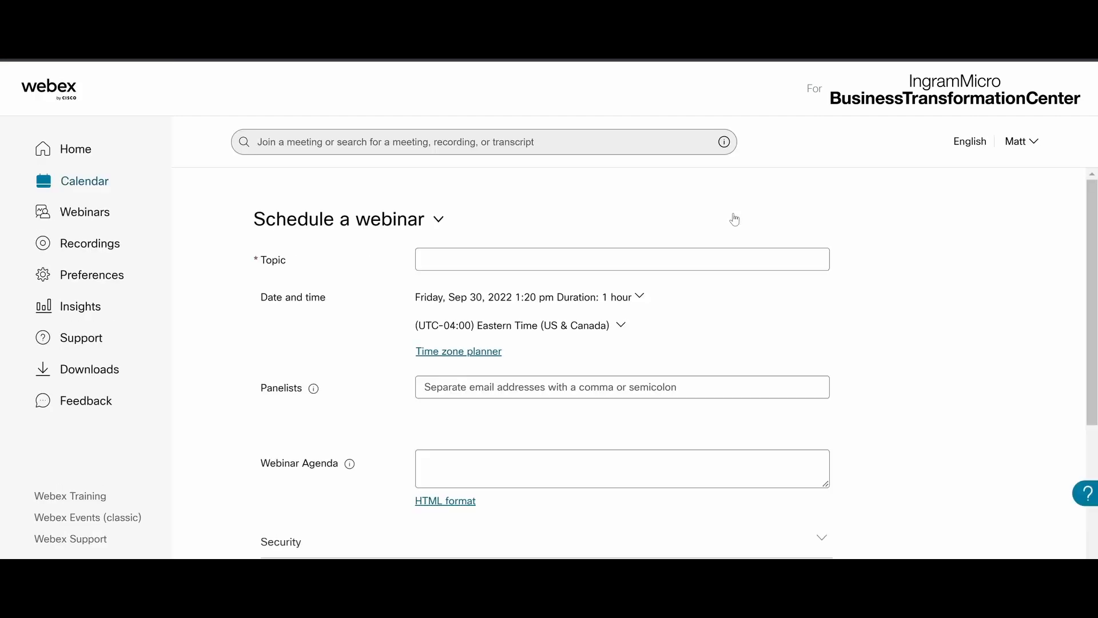
{"action": "left_click", "coordinate": [510, 280]}
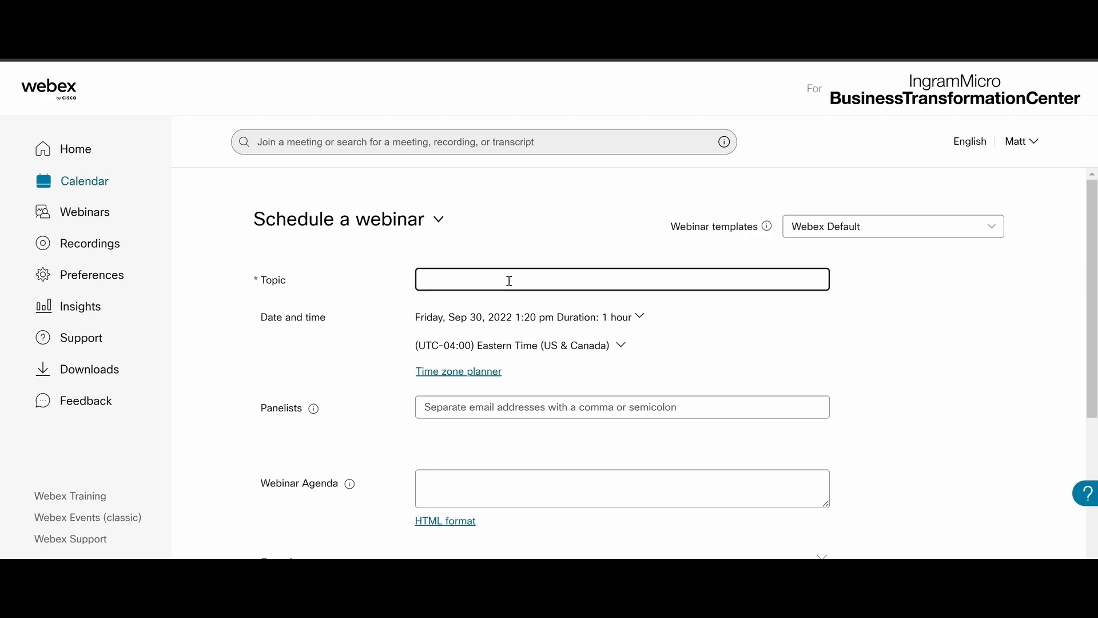
{"action": "type", "text": "Day 1 - Basic Use"}
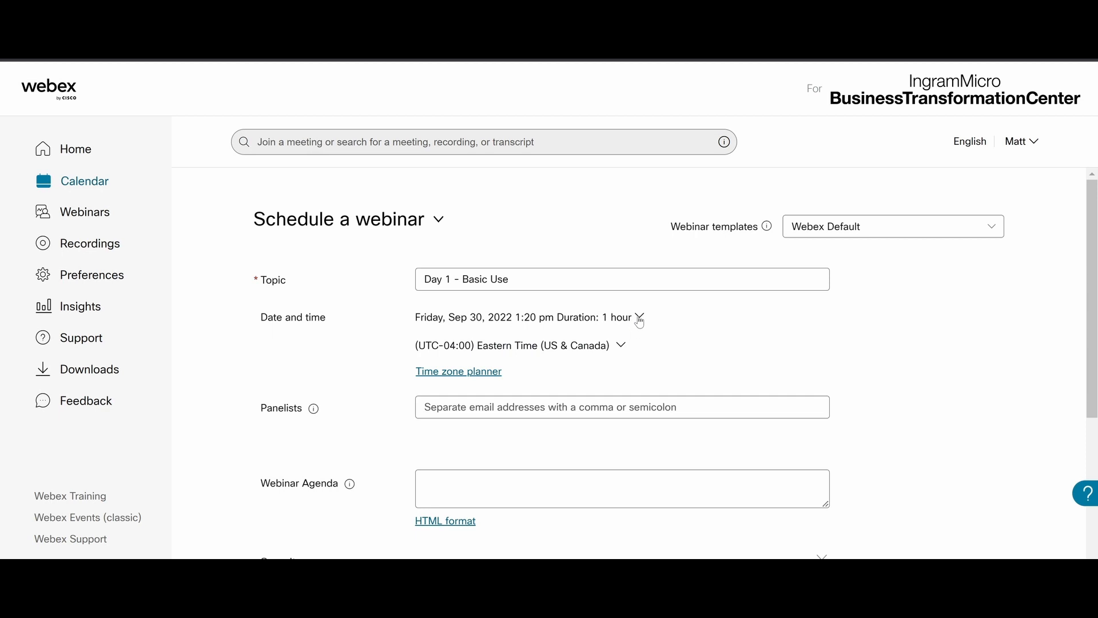
{"action": "left_click", "coordinate": [640, 321]}
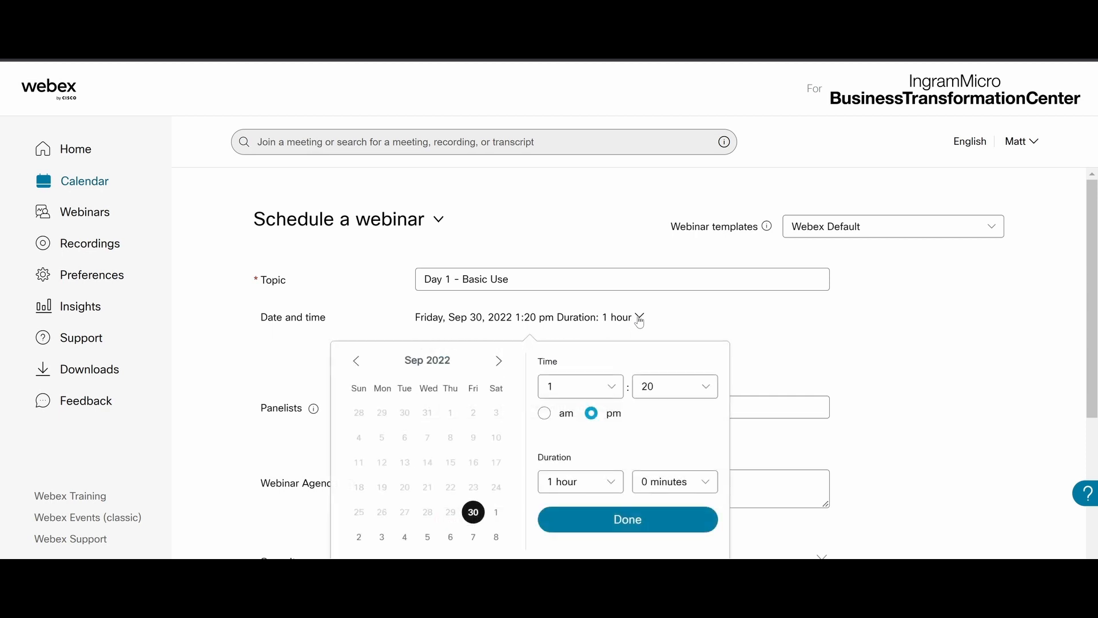
{"action": "left_click", "coordinate": [472, 537]}
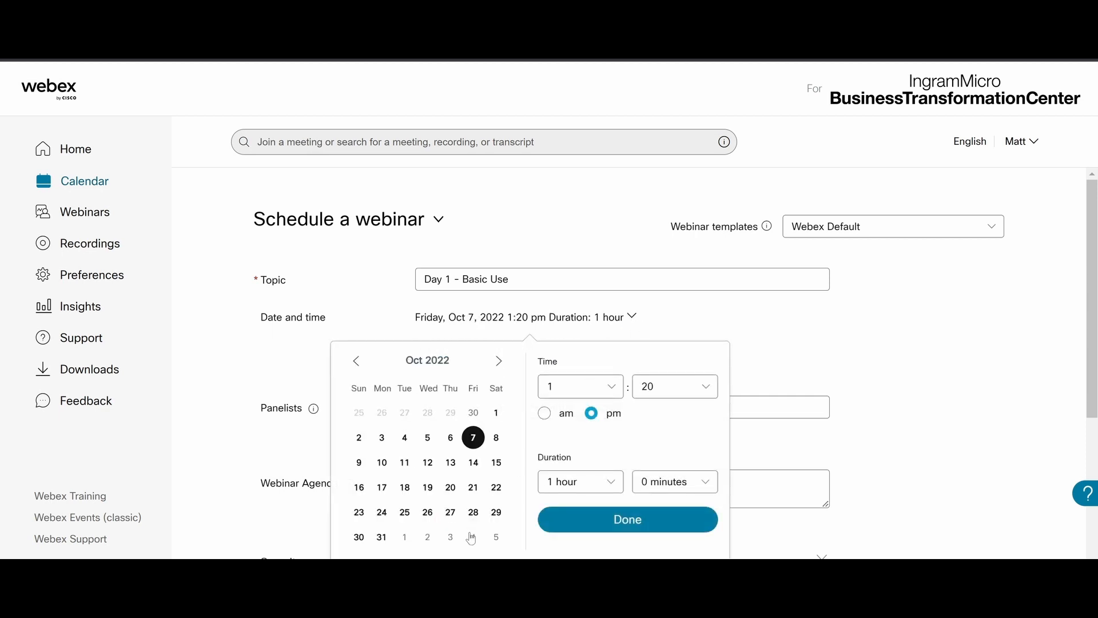
{"action": "left_click", "coordinate": [583, 527]}
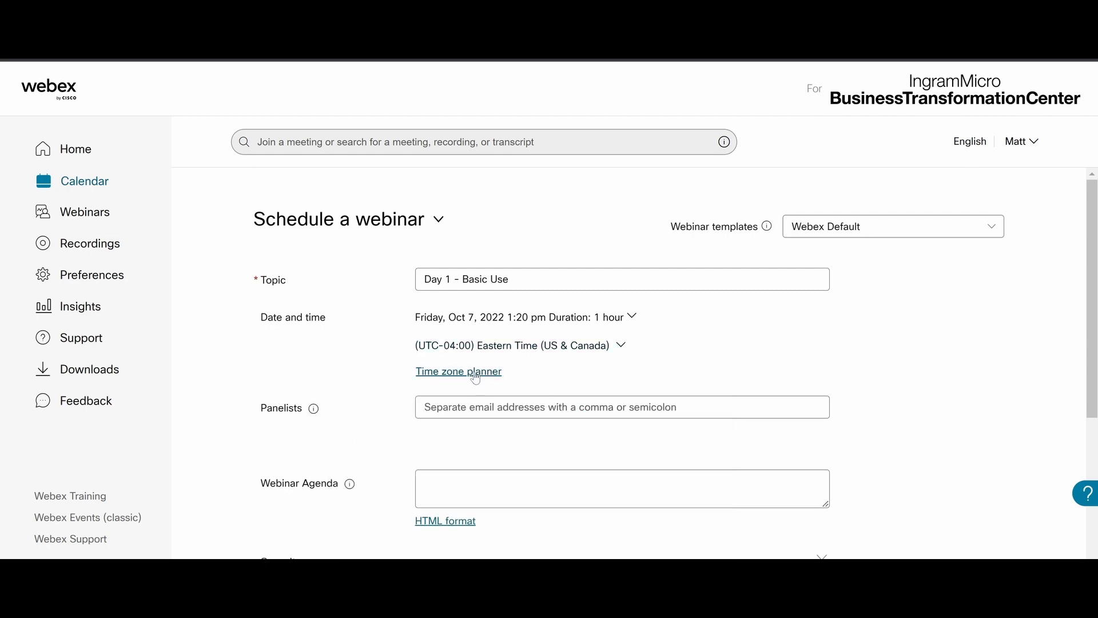
- Open the time zone planner and set the second comparison time zone to (UTC-10:00) Hawaii
{"action": "left_click", "coordinate": [475, 372]}
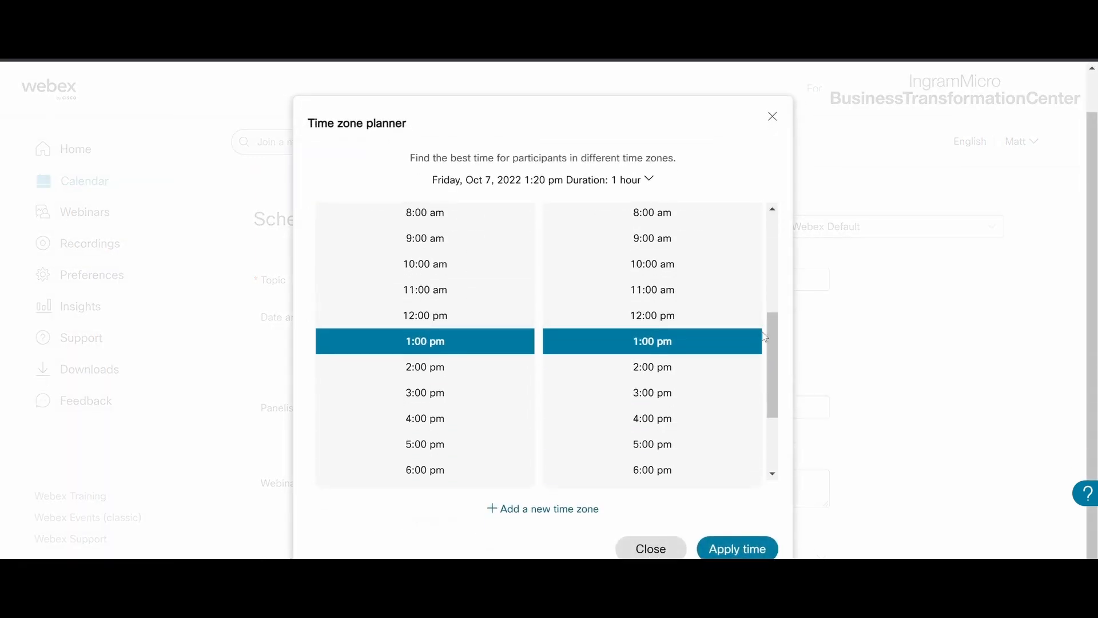
{"action": "left_click_drag", "start_coordinate": [778, 342], "coordinate": [765, 200]}
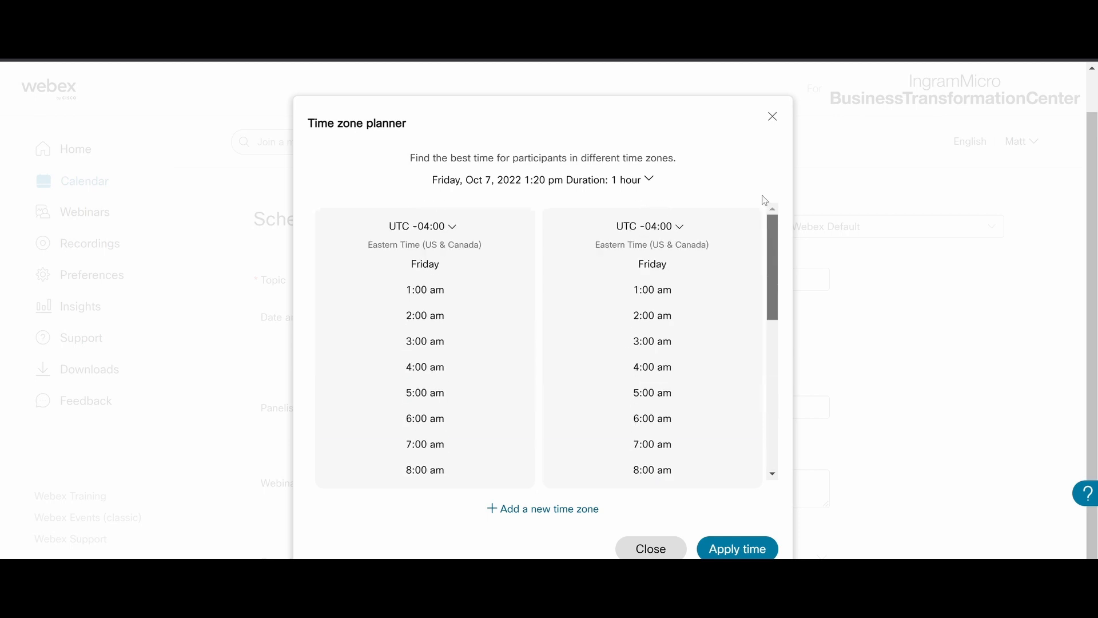
{"action": "left_click", "coordinate": [659, 228]}
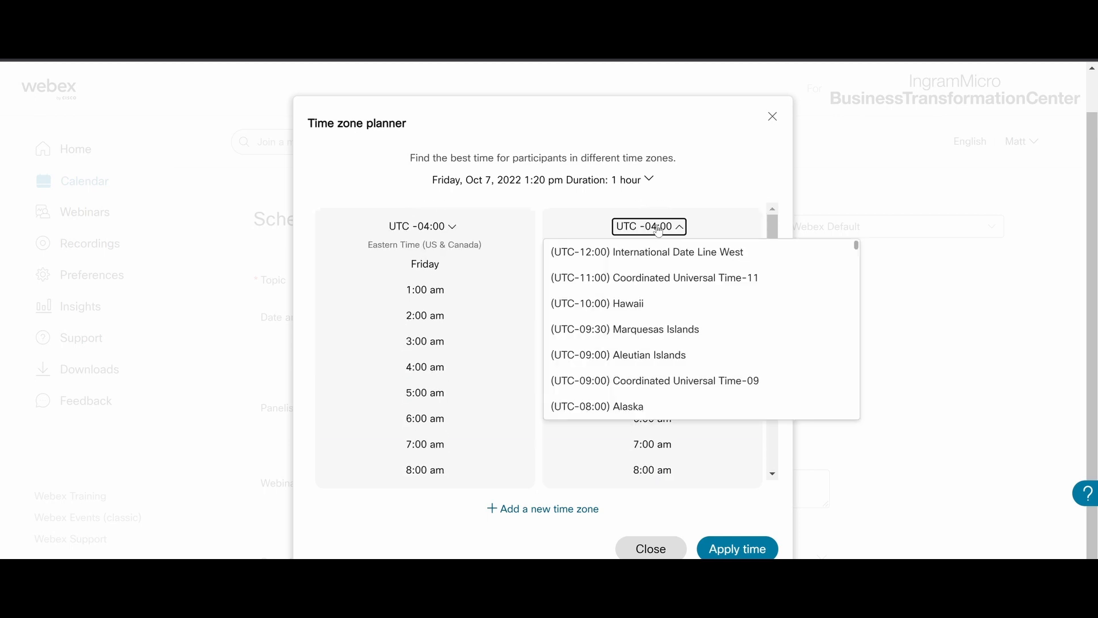
{"action": "left_click", "coordinate": [646, 317]}
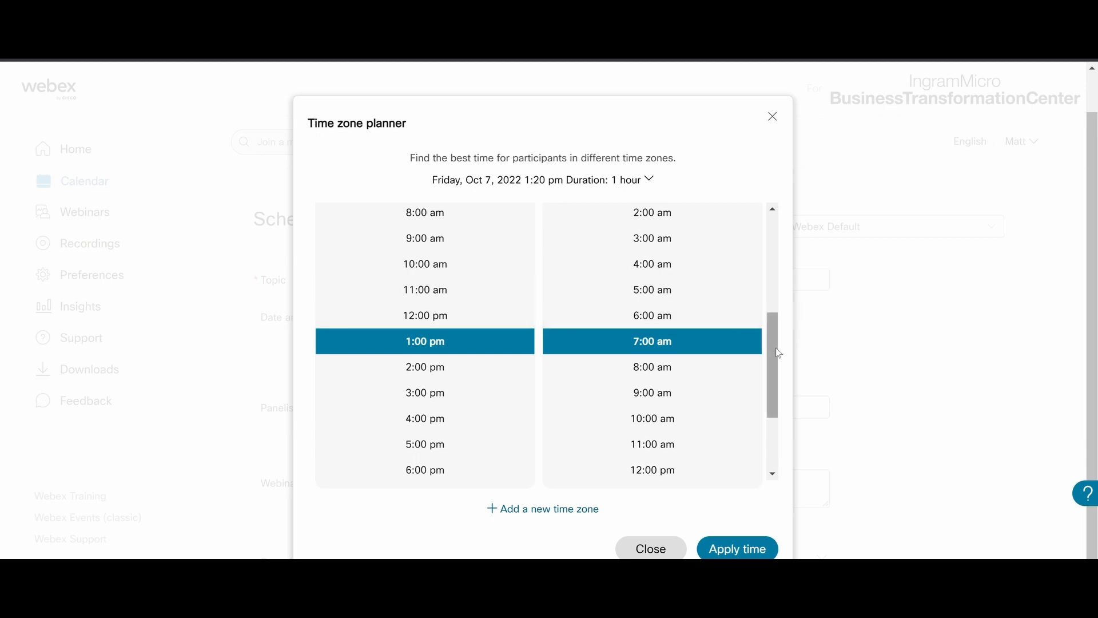
- Compare the Eastern and Hawaii hours, choose 2:00 pm Eastern (8:00 am Hawaii) and apply that start time to the webinar
{"action": "left_click_drag", "start_coordinate": [773, 320], "coordinate": [765, 233]}
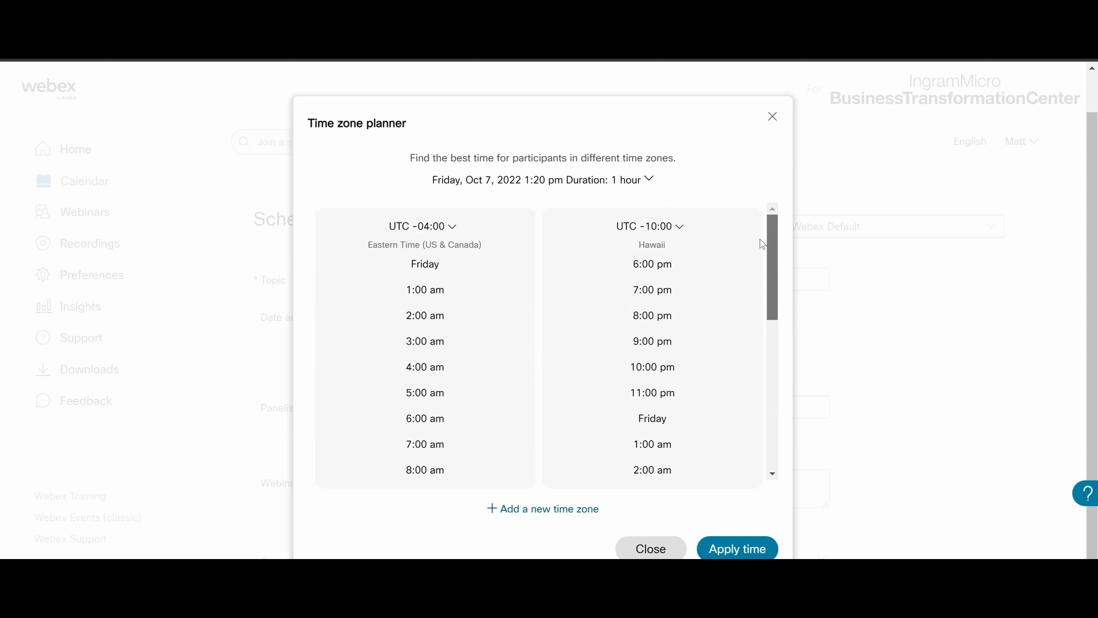
{"action": "scroll", "coordinate": [759, 248], "scroll_direction": "down", "scroll_amount": 2}
{"action": "scroll", "coordinate": [749, 271], "scroll_direction": "up", "scroll_amount": 2}
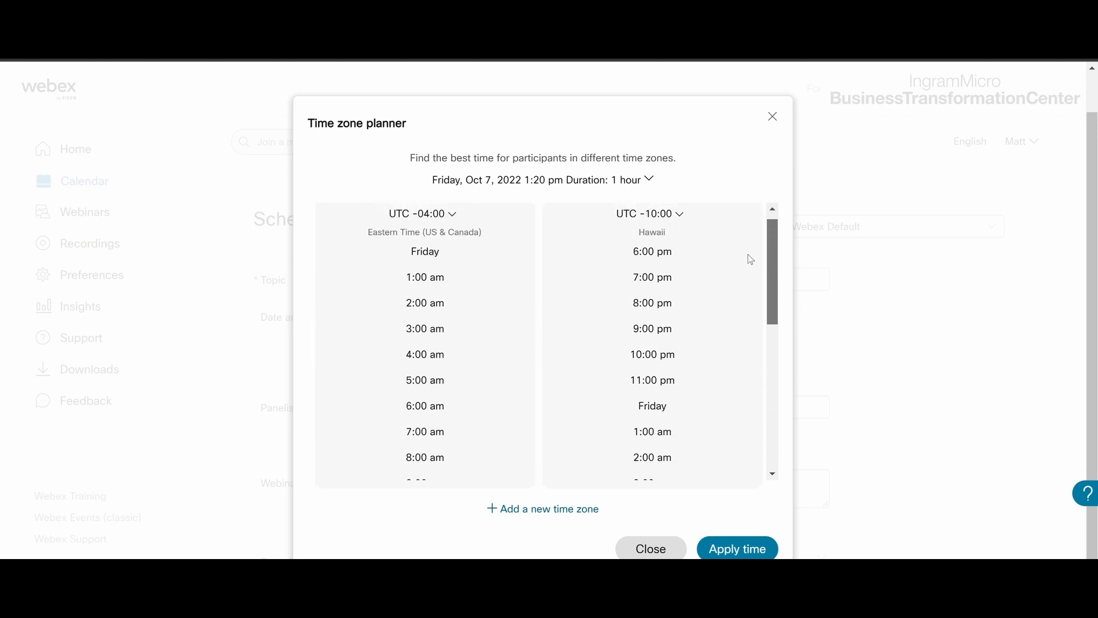
{"action": "scroll", "coordinate": [749, 266], "scroll_direction": "down", "scroll_amount": 1}
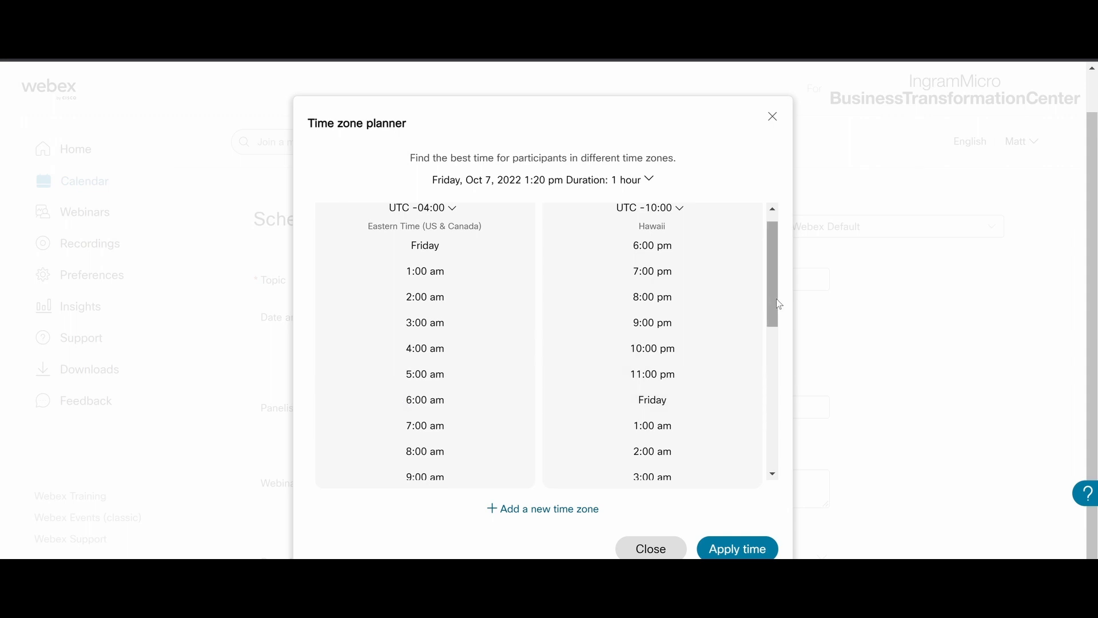
{"action": "left_click_drag", "start_coordinate": [777, 306], "coordinate": [760, 395]}
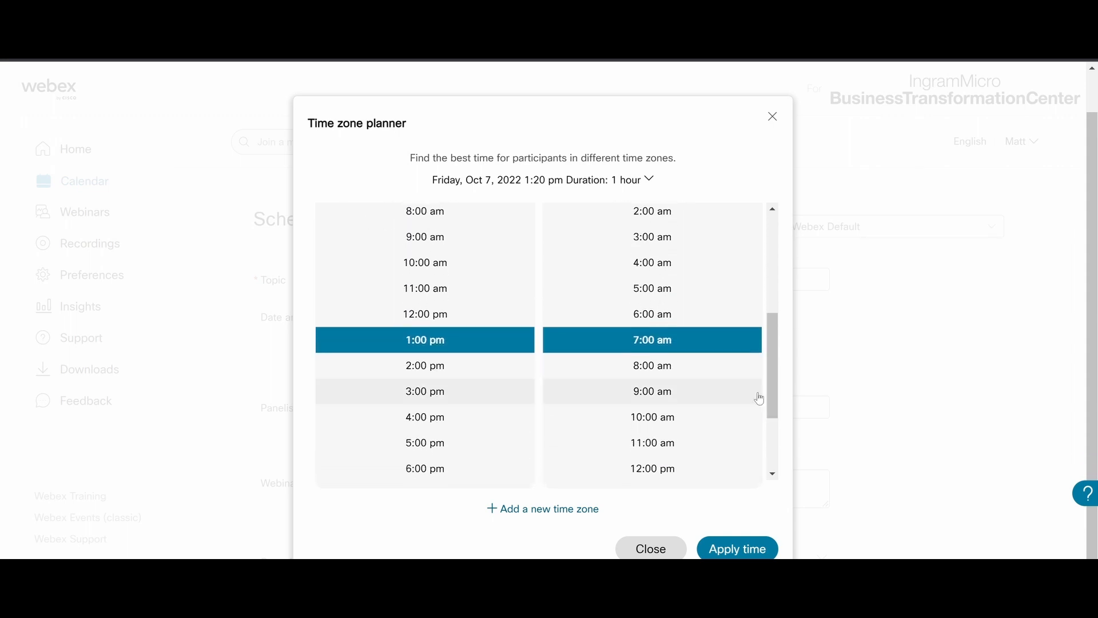
{"action": "left_click", "coordinate": [665, 374]}
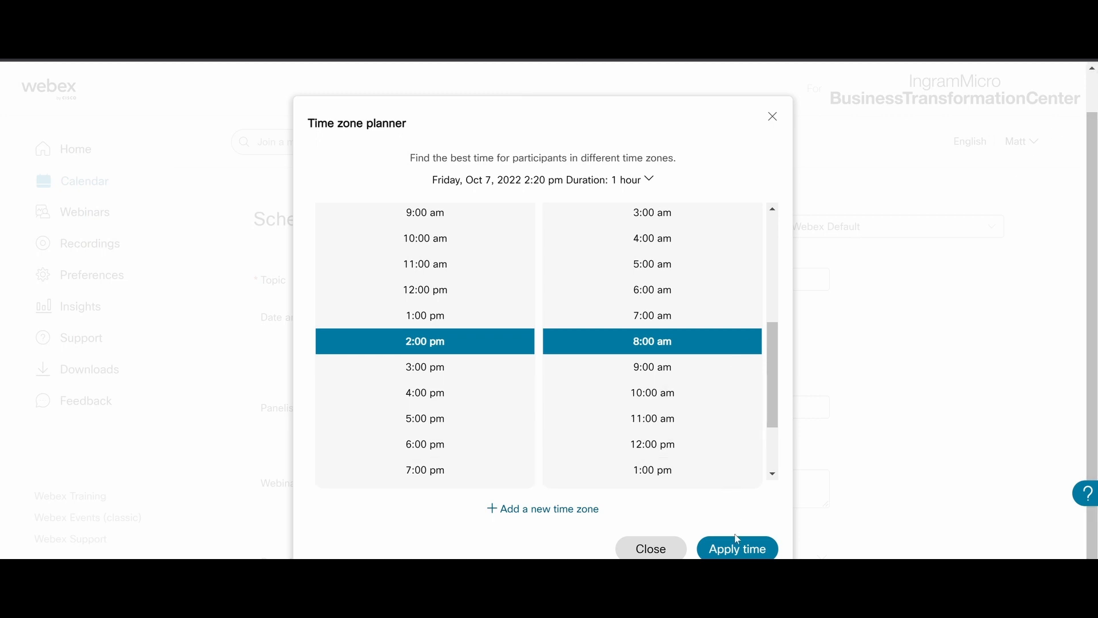
{"action": "left_click", "coordinate": [730, 553]}
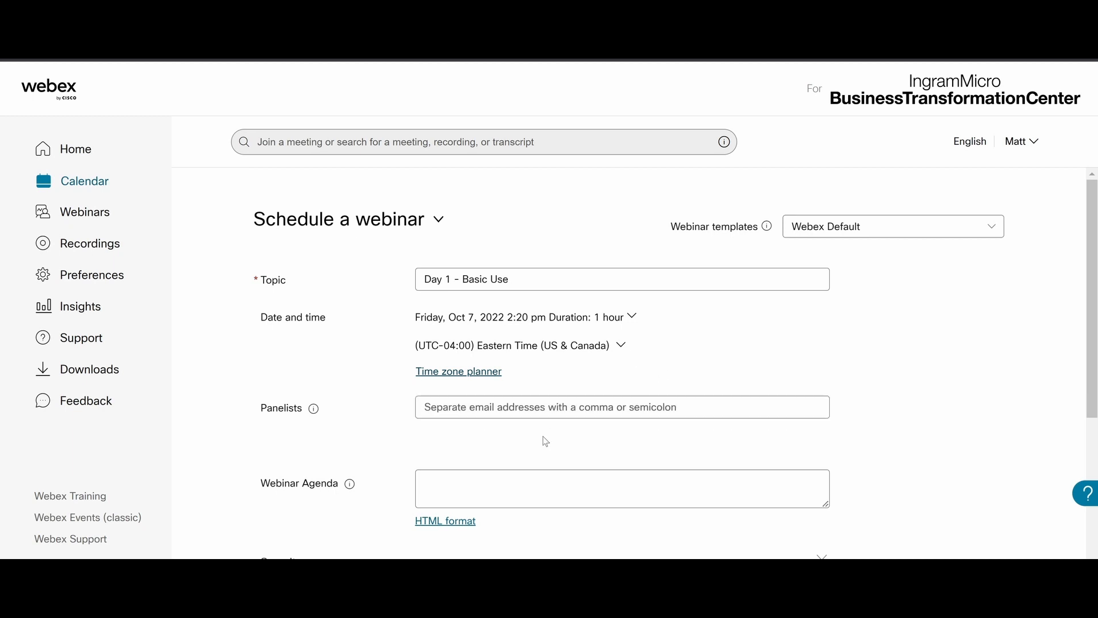
- Add a panelist from the directory to the webinar and assign that person as cohost
{"action": "left_click", "coordinate": [540, 410]}
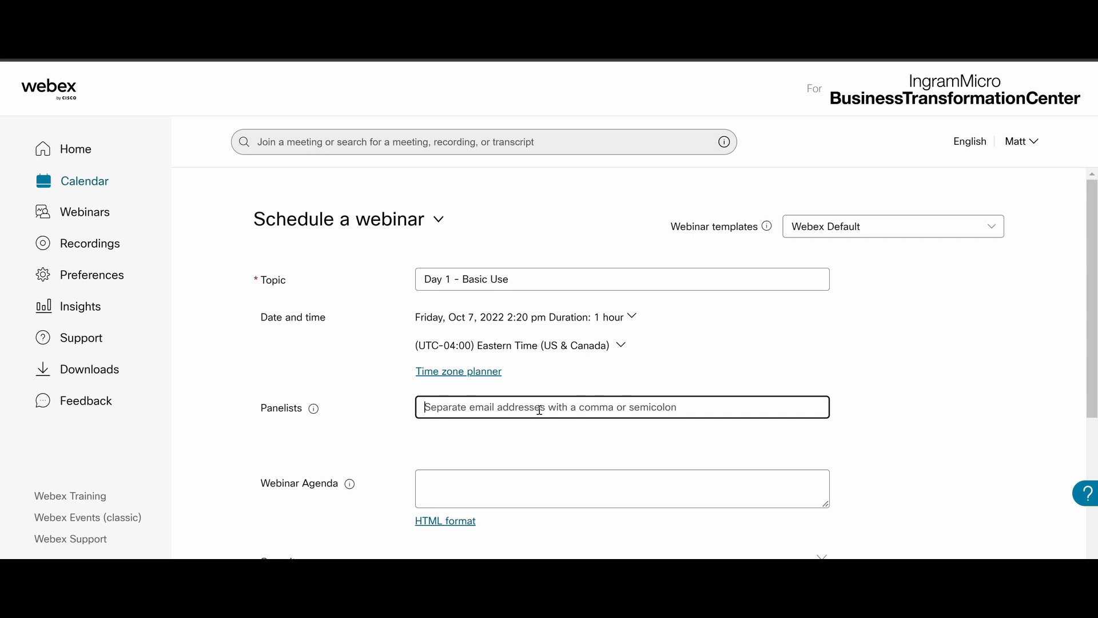
{"action": "type", "text": "Dan"}
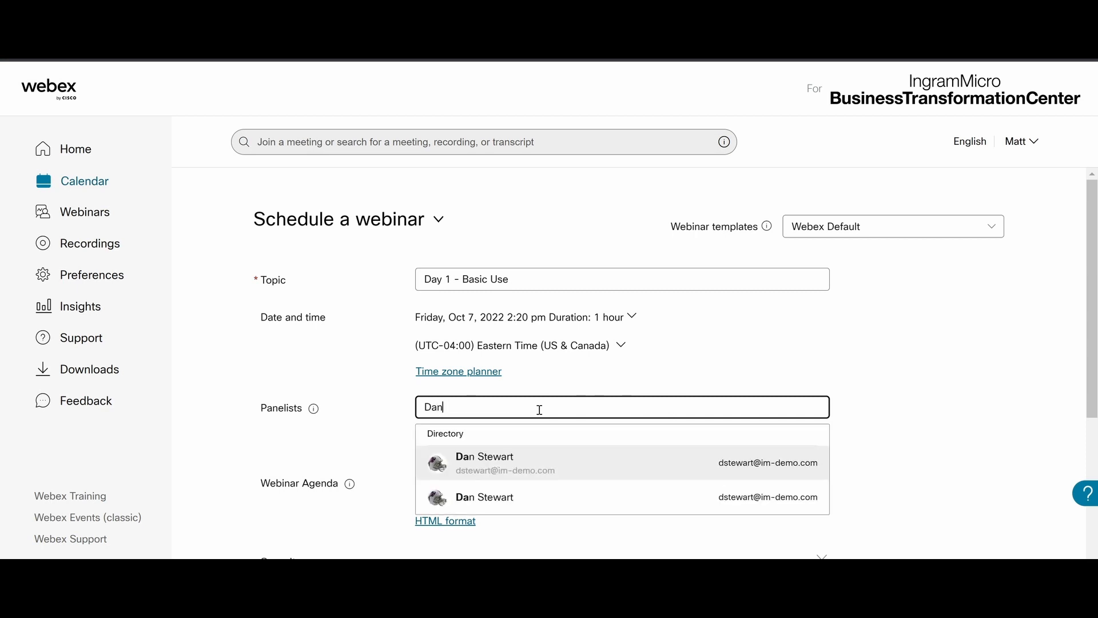
{"action": "left_click", "coordinate": [502, 461]}
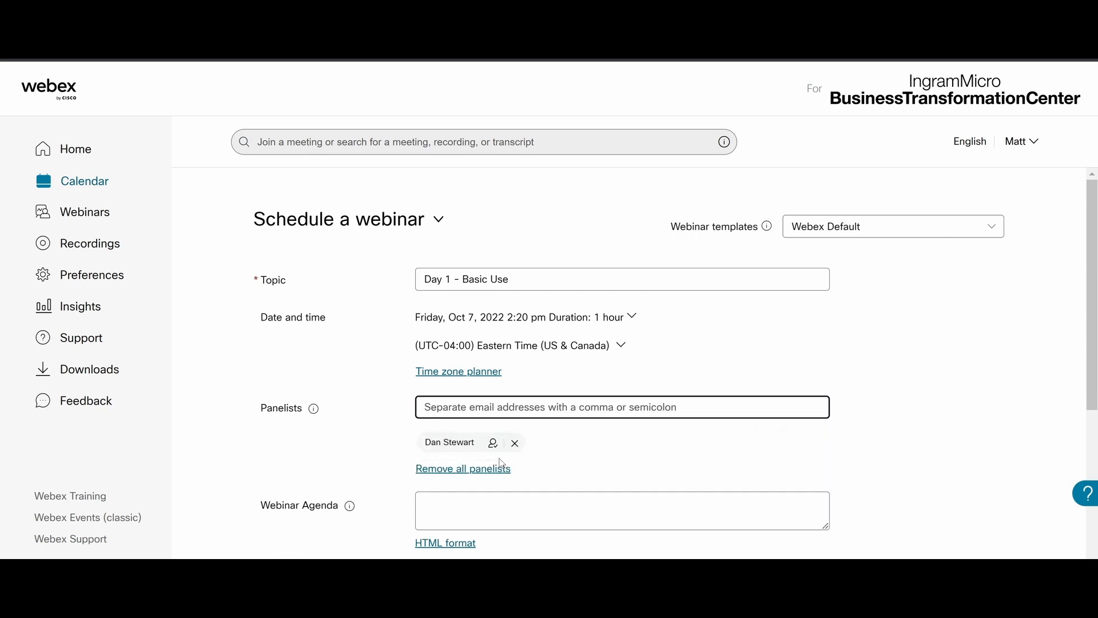
{"action": "left_click", "coordinate": [493, 444]}
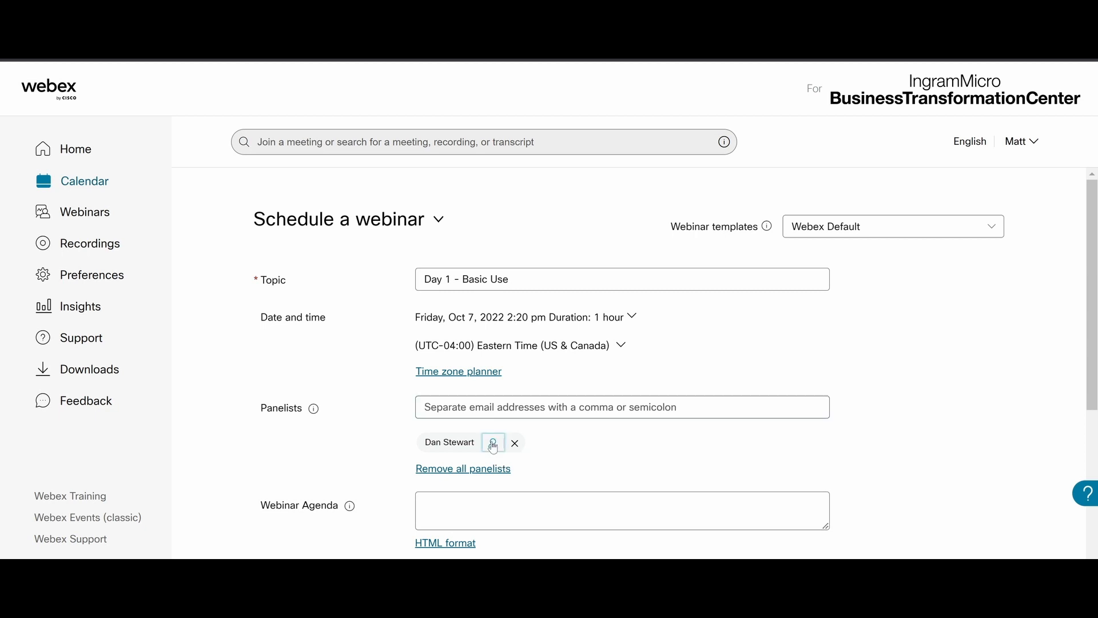
- Enter "Creating the Webinar" as the webinar agenda
{"action": "scroll", "coordinate": [614, 475], "scroll_direction": "down", "scroll_amount": 1}
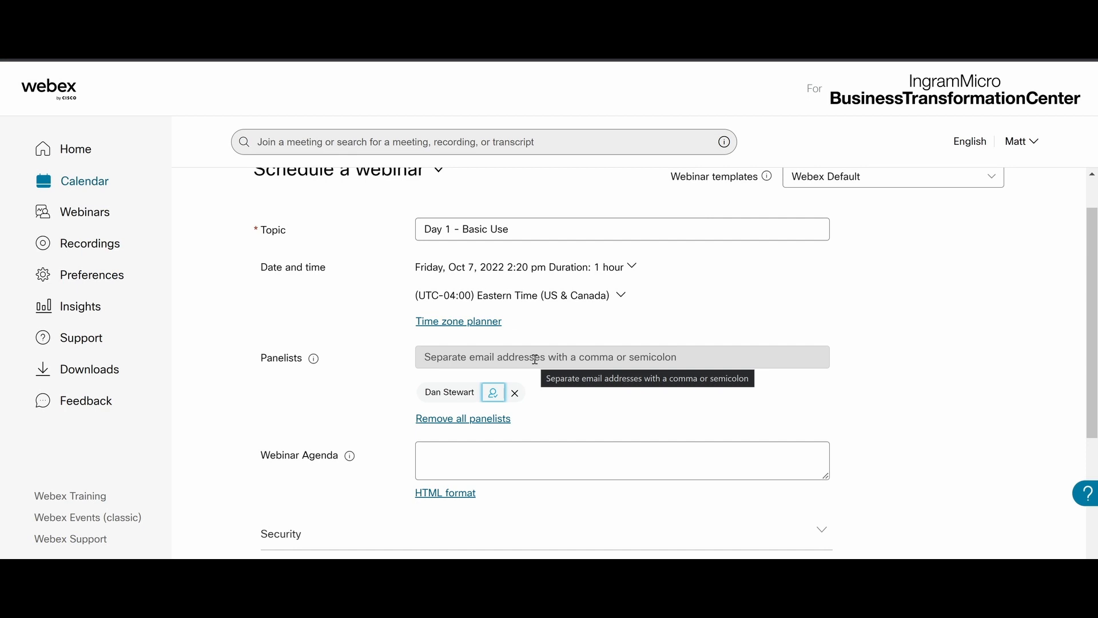
{"action": "left_click", "coordinate": [515, 469]}
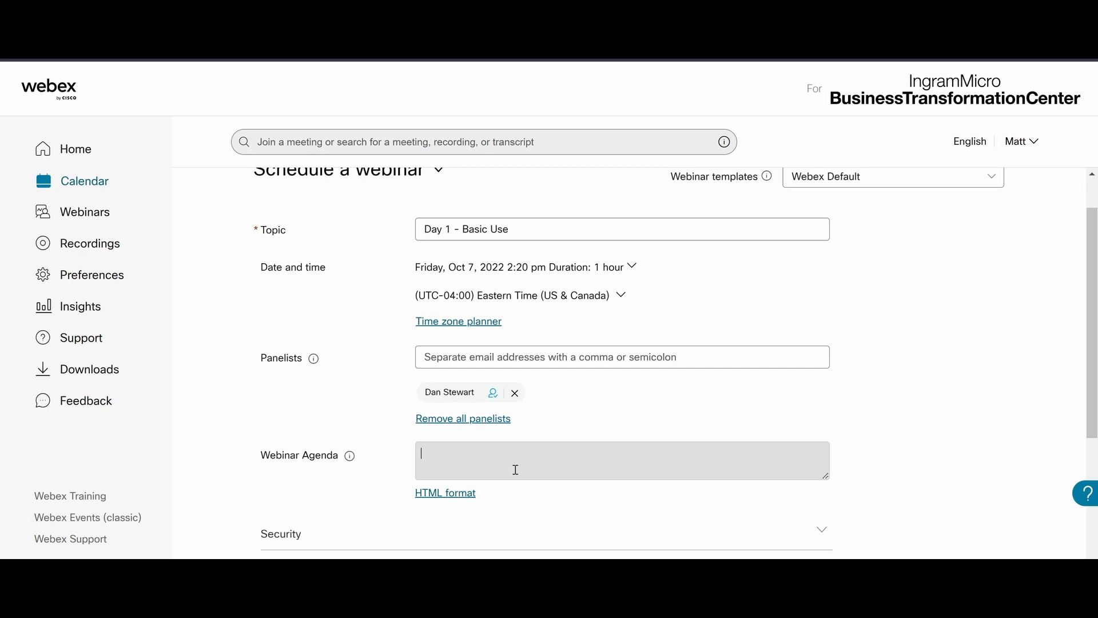
{"action": "type", "text": "Creating the Webinar"}
- Expand the webinar's security settings and regenerate the webinar password several times
{"action": "scroll", "coordinate": [352, 501], "scroll_direction": "down", "scroll_amount": 3}
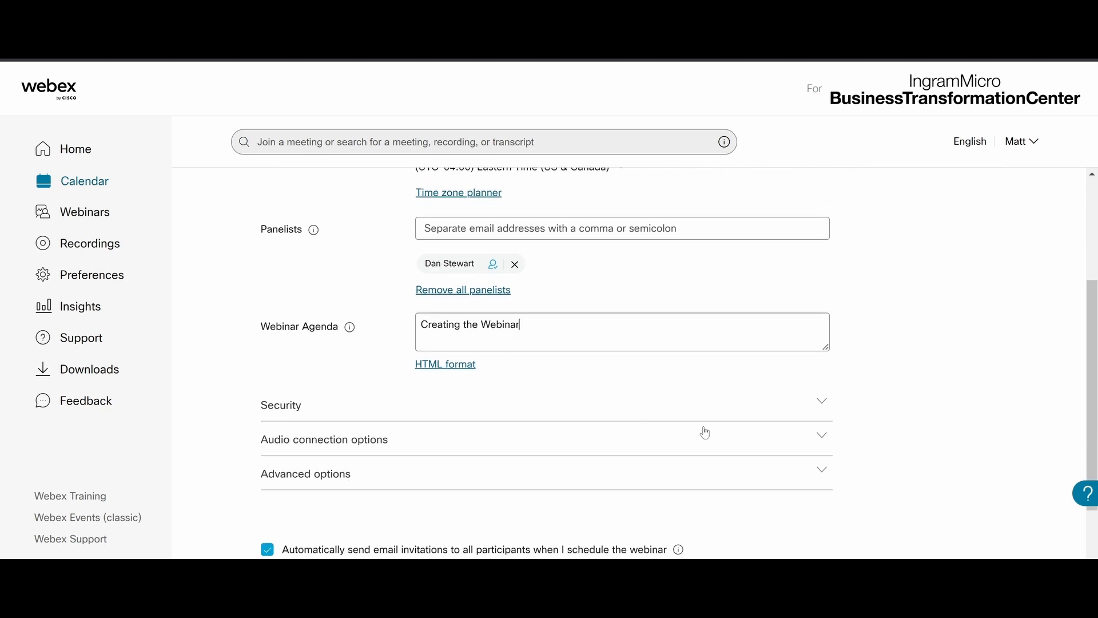
{"action": "left_click", "coordinate": [822, 406]}
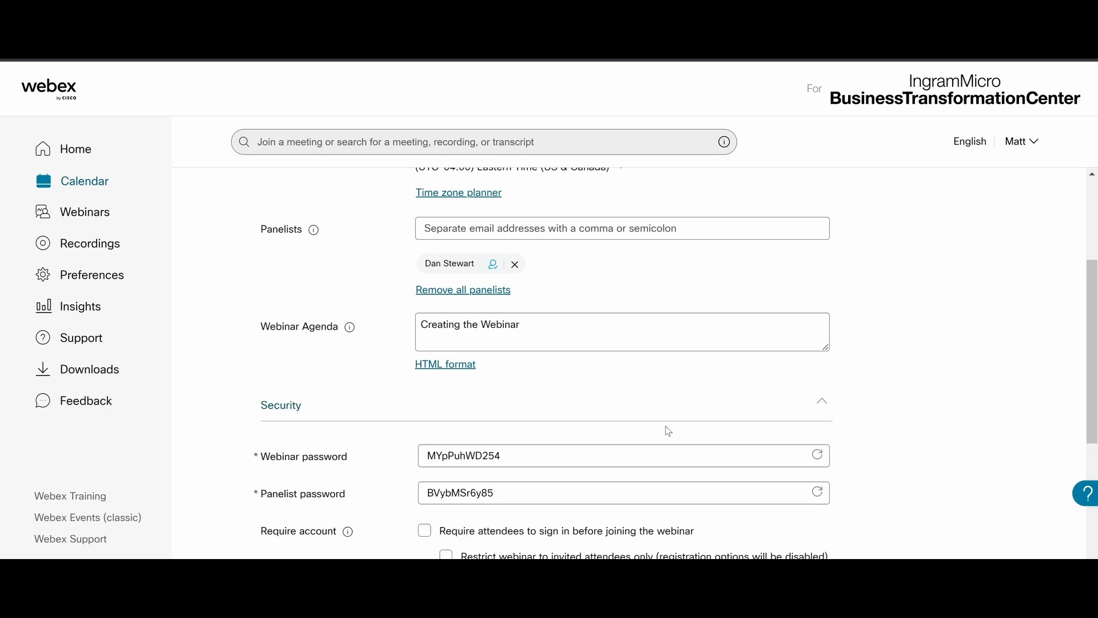
{"action": "scroll", "coordinate": [663, 428], "scroll_direction": "down", "scroll_amount": 3}
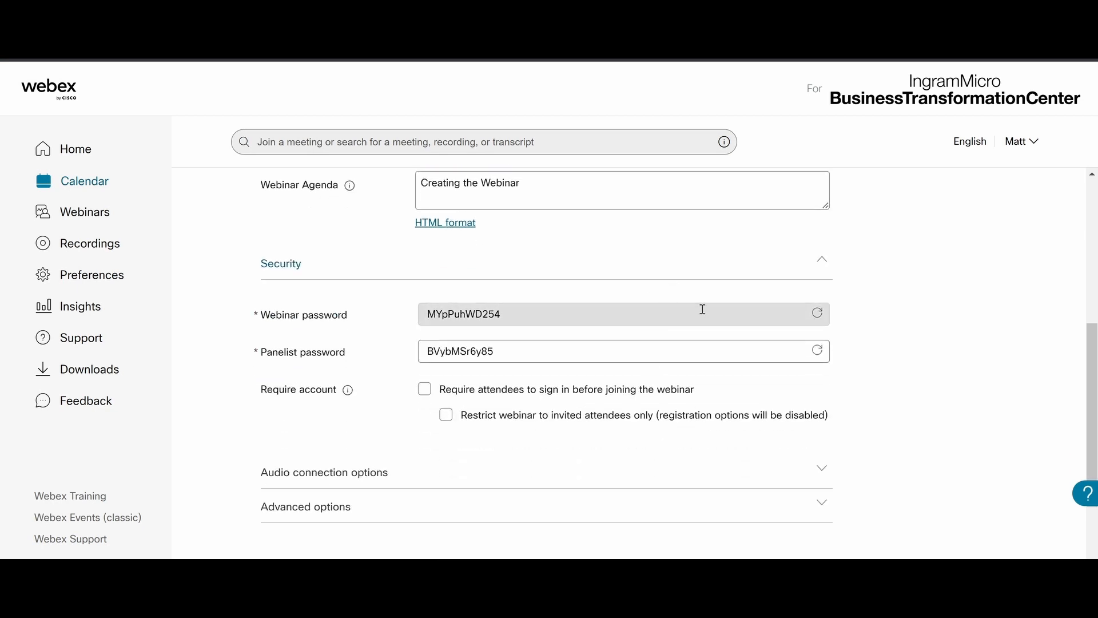
{"action": "left_click", "coordinate": [818, 314]}
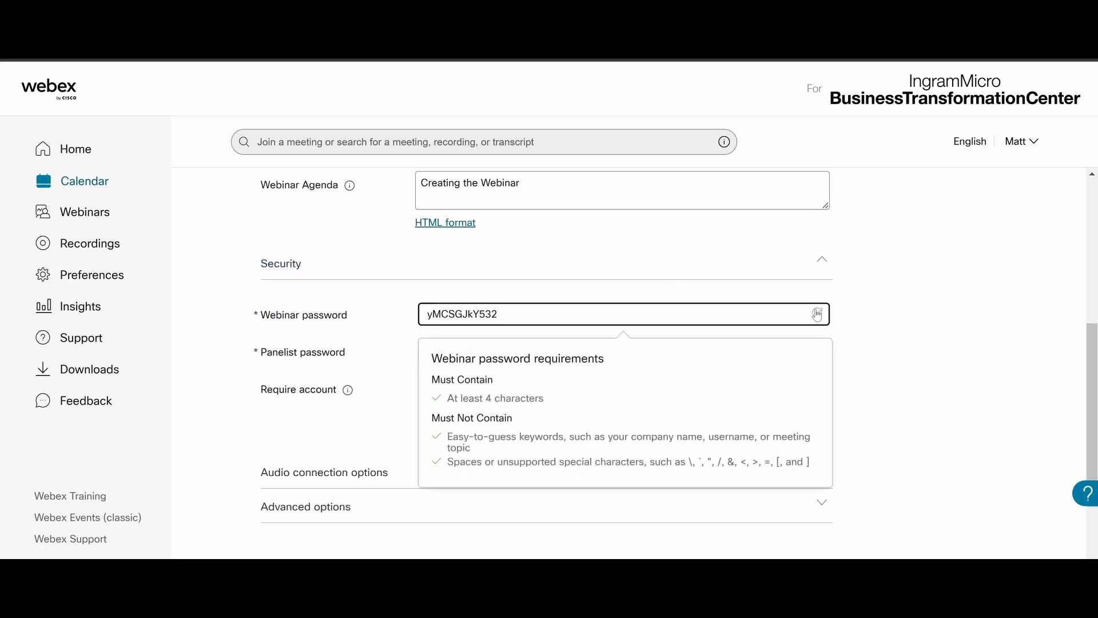
{"action": "left_click", "coordinate": [818, 314]}
{"action": "left_click", "coordinate": [818, 315]}
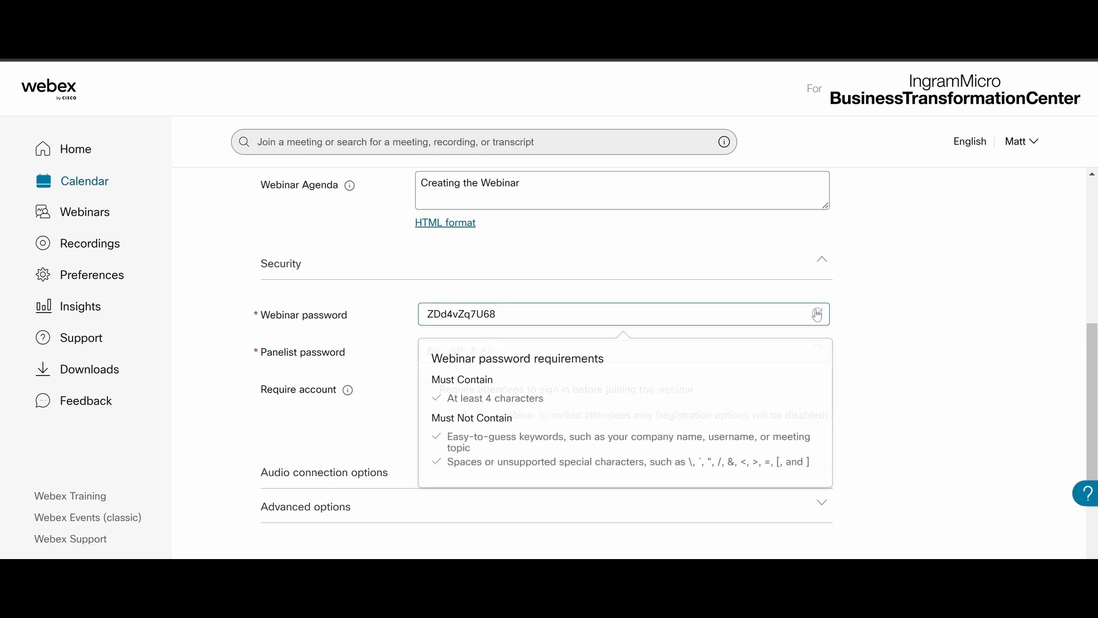
{"action": "left_click", "coordinate": [884, 344]}
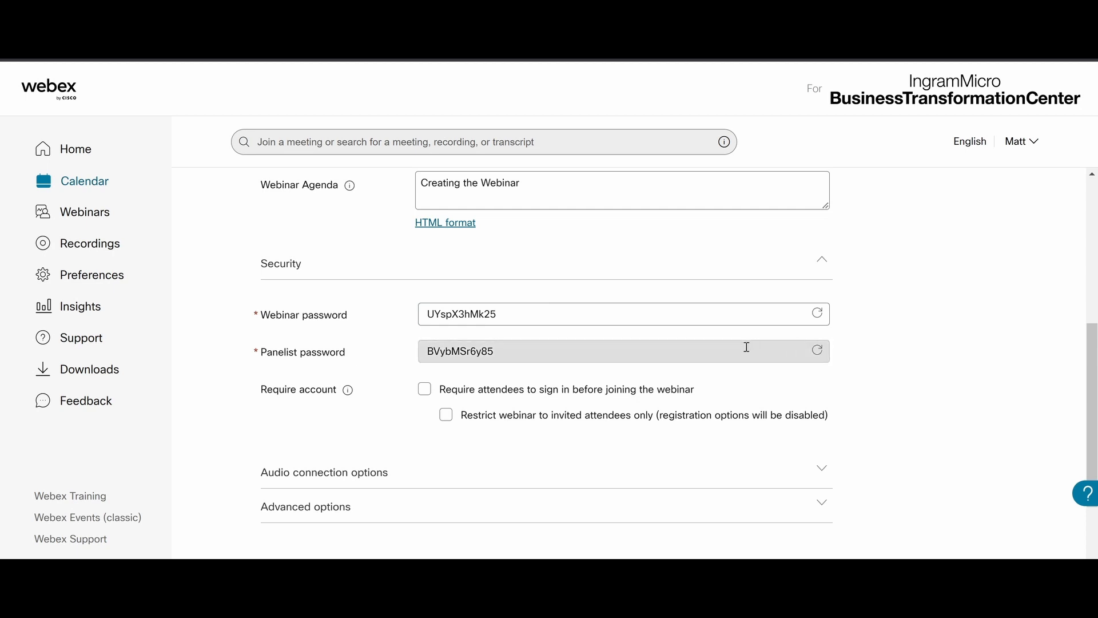
- Regenerate the panelist password several times
{"action": "left_click", "coordinate": [819, 351]}
{"action": "left_click", "coordinate": [820, 351]}
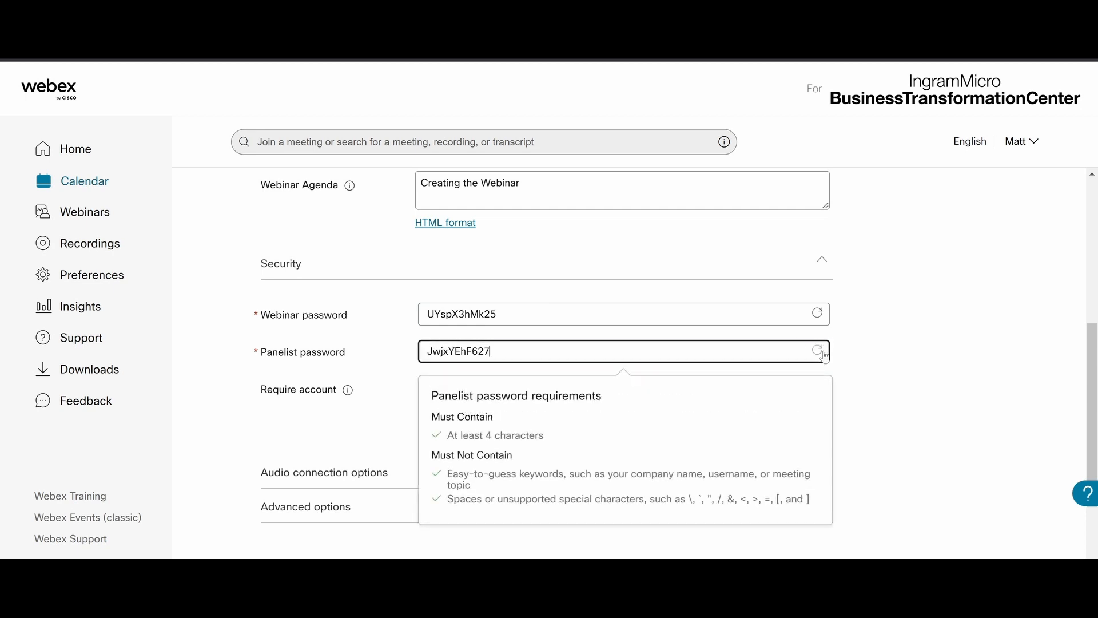
{"action": "left_click", "coordinate": [819, 351]}
{"action": "left_click", "coordinate": [874, 353]}
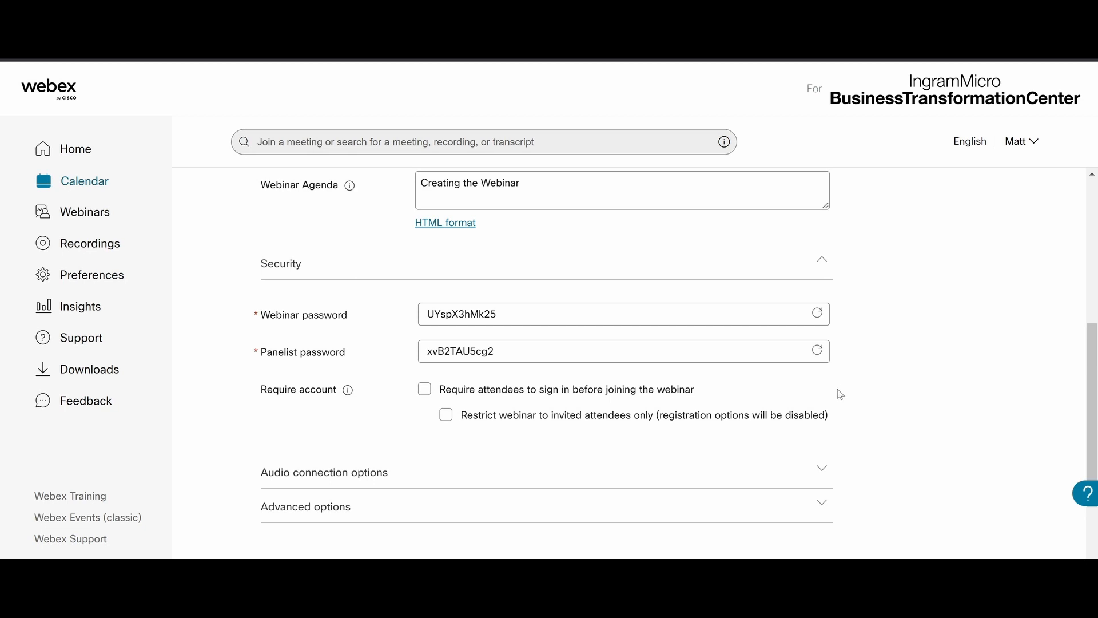
- Expand the audio connection options and review the choices for the audio connection type and the entry and exit tone
{"action": "scroll", "coordinate": [841, 394], "scroll_direction": "down", "scroll_amount": 2}
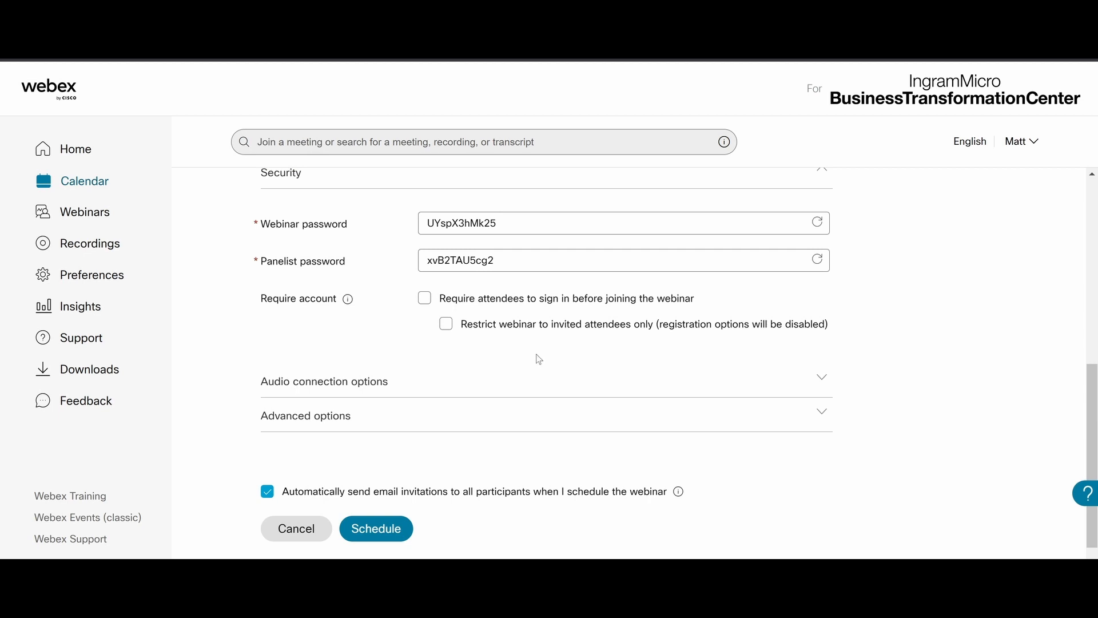
{"action": "left_click", "coordinate": [458, 380]}
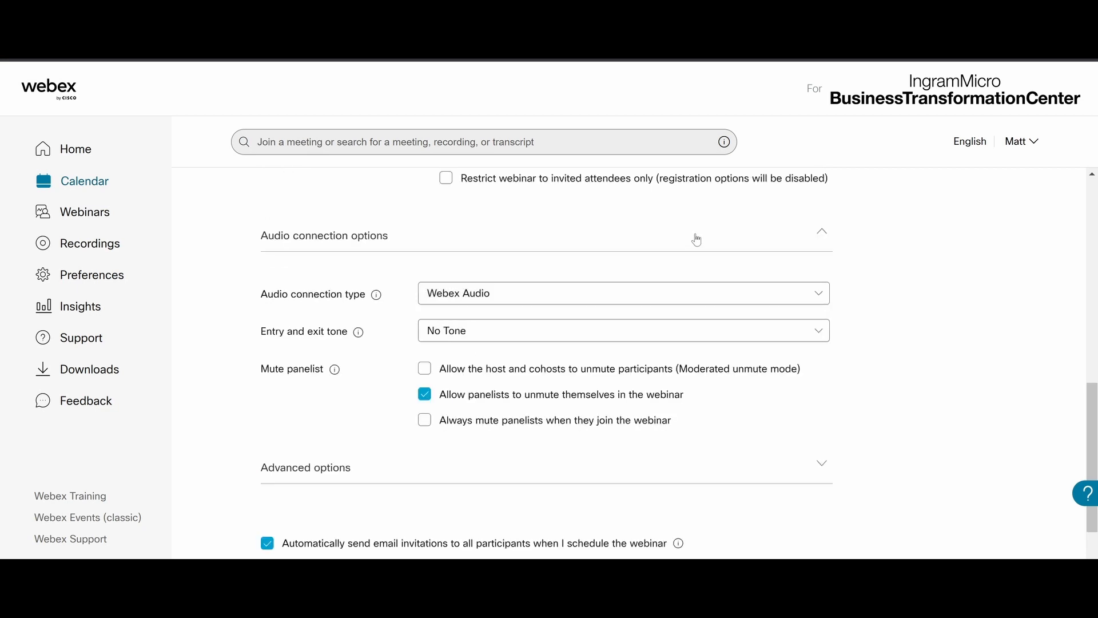
{"action": "left_click", "coordinate": [694, 237]}
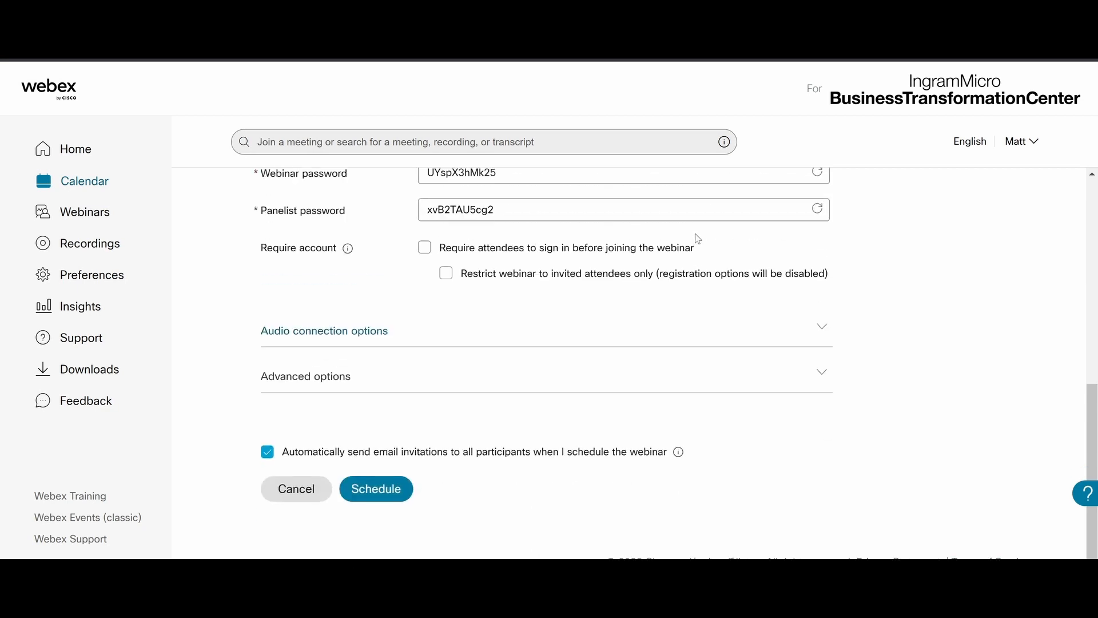
{"action": "left_click", "coordinate": [662, 351]}
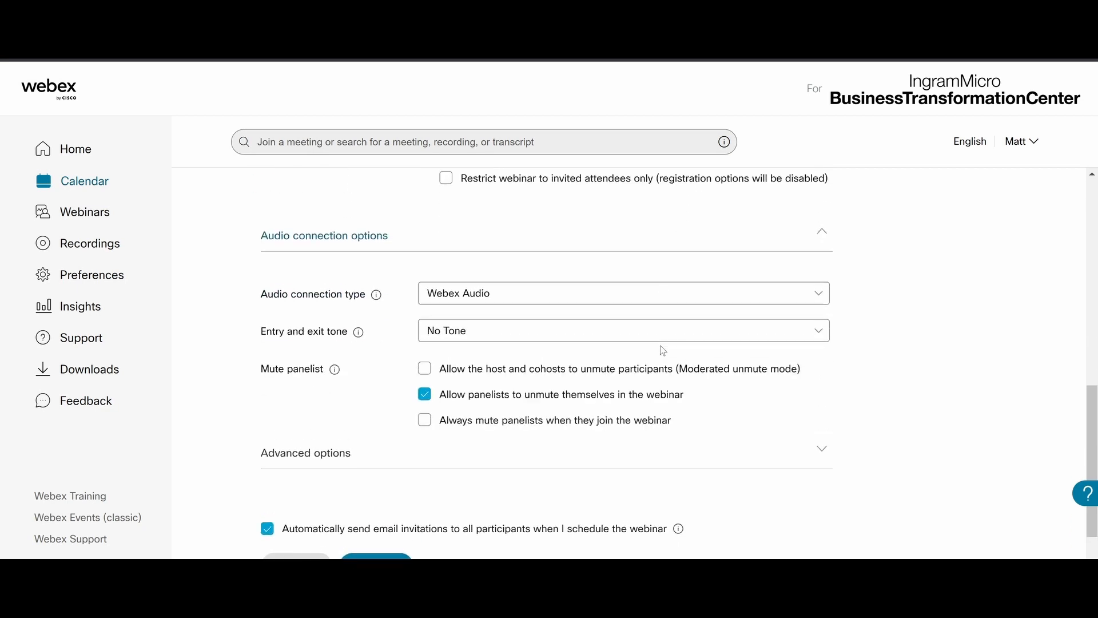
{"action": "left_click", "coordinate": [603, 306]}
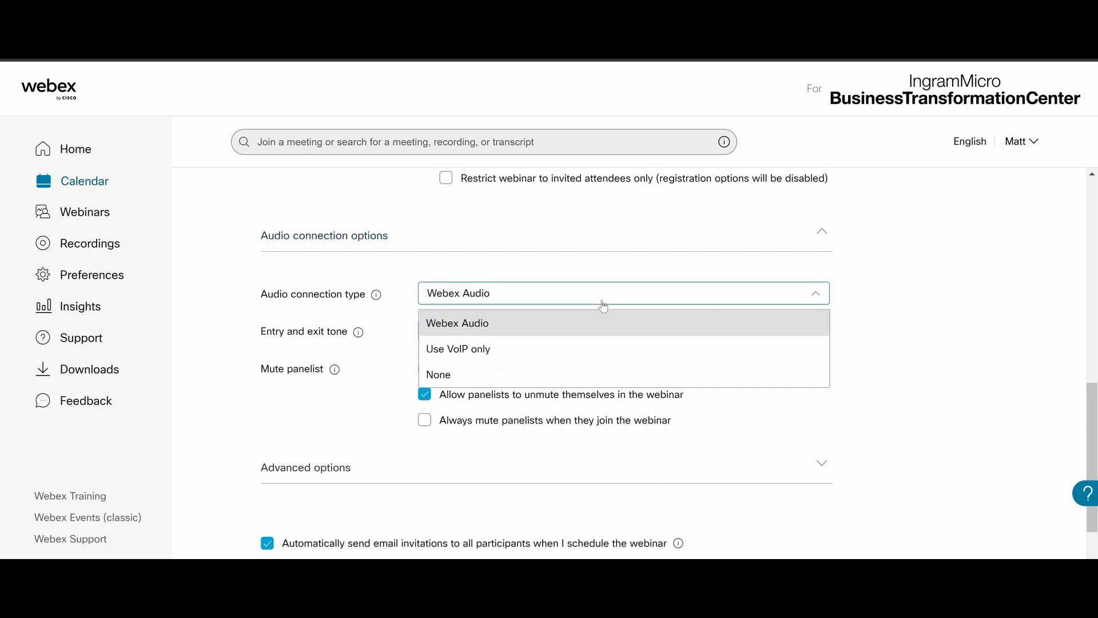
{"action": "left_click", "coordinate": [504, 330]}
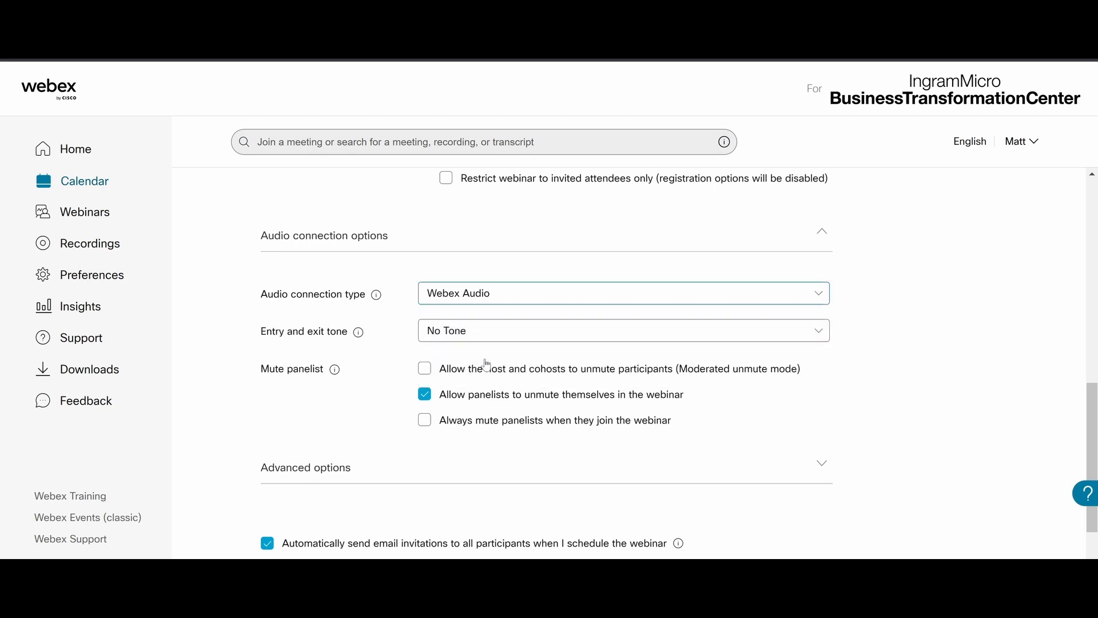
{"action": "left_click", "coordinate": [512, 298]}
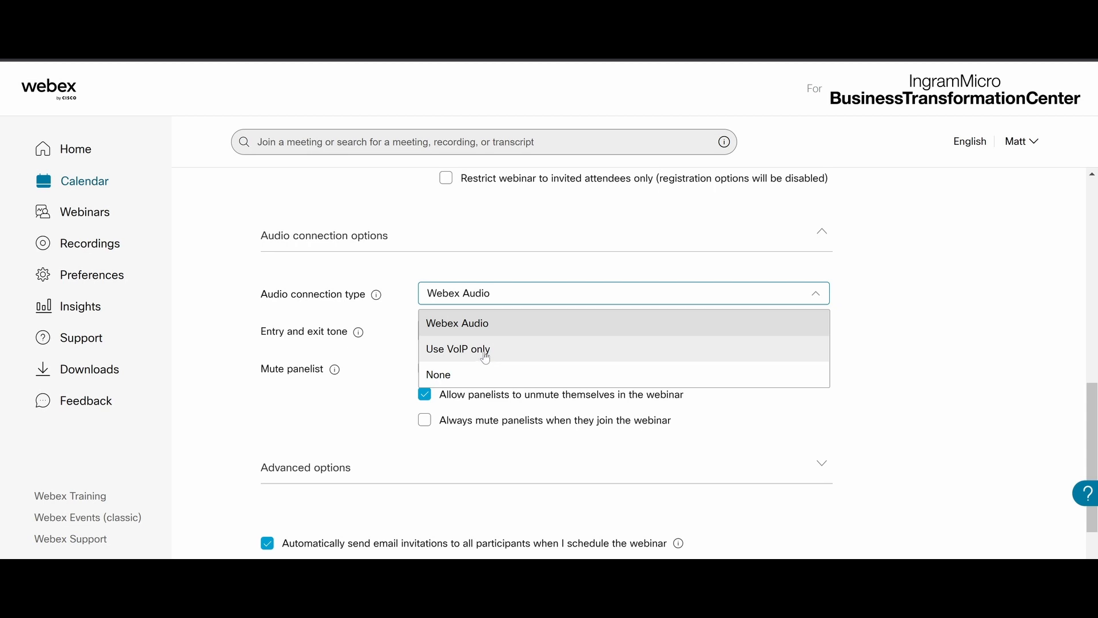
{"action": "left_click", "coordinate": [381, 330]}
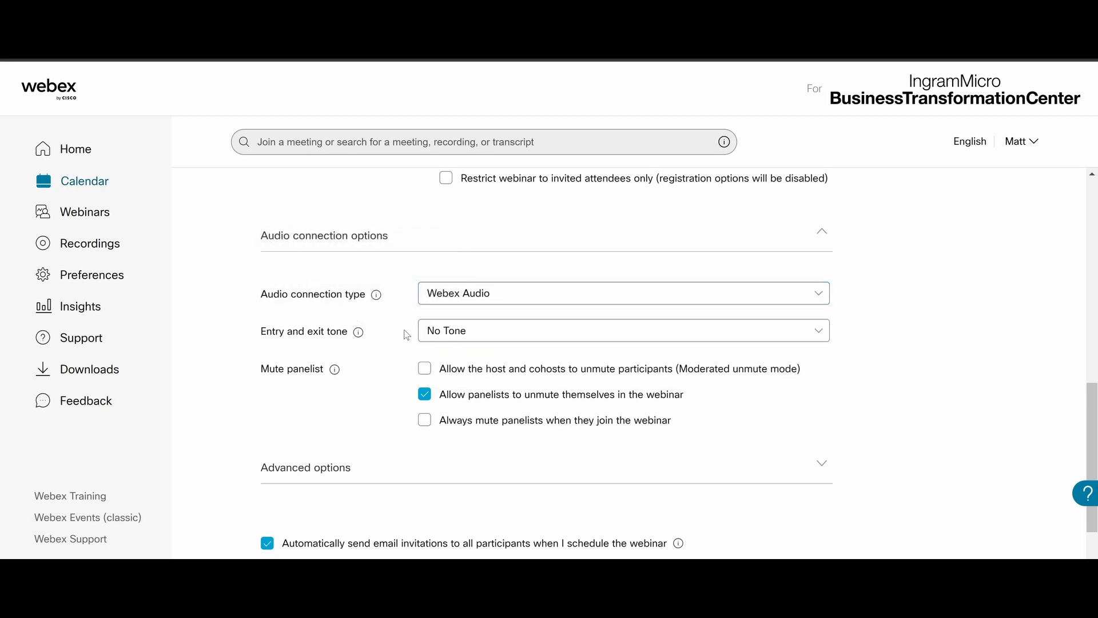
{"action": "left_click", "coordinate": [461, 332]}
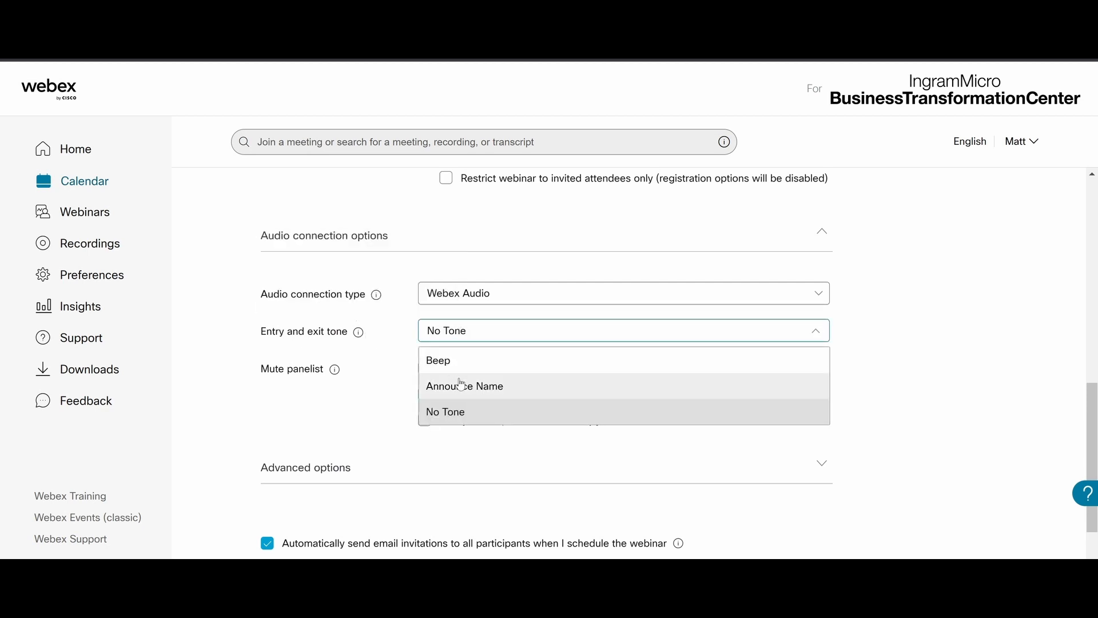
{"action": "left_click", "coordinate": [475, 337]}
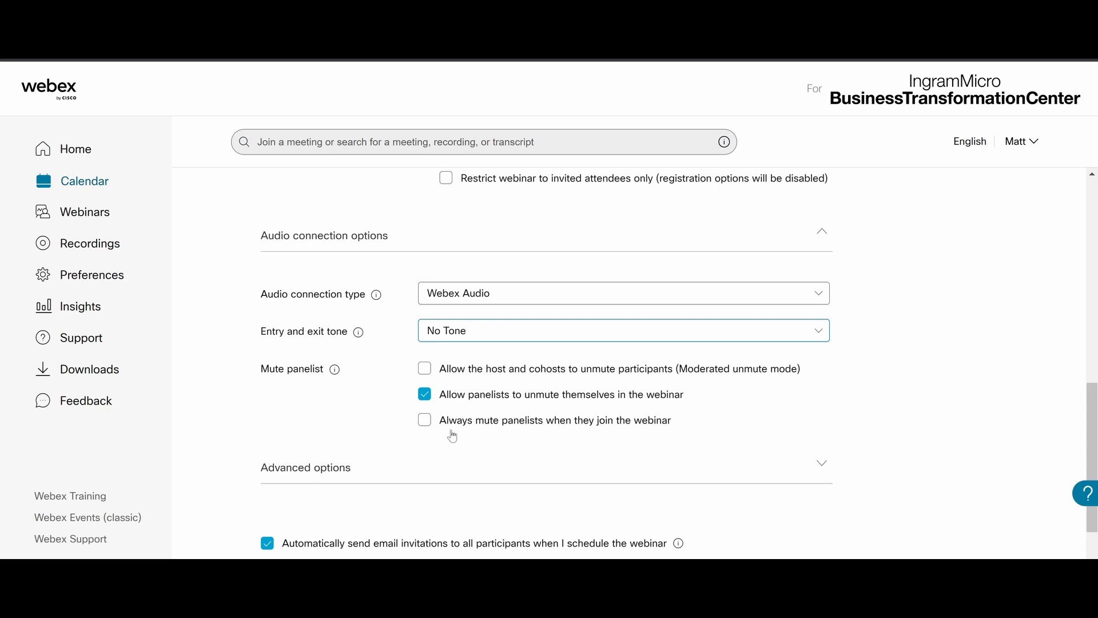
- Expand the webinar's advanced options
{"action": "scroll", "coordinate": [368, 461], "scroll_direction": "down", "scroll_amount": 2}
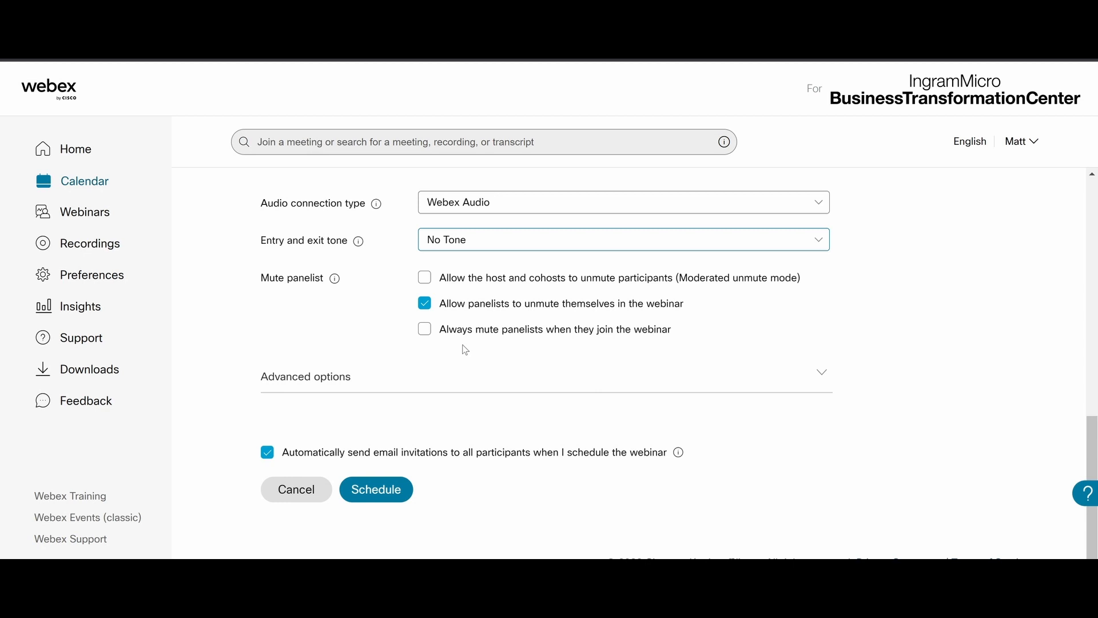
{"action": "left_click", "coordinate": [419, 389]}
{"action": "scroll", "coordinate": [373, 375], "scroll_direction": "down", "scroll_amount": 2}
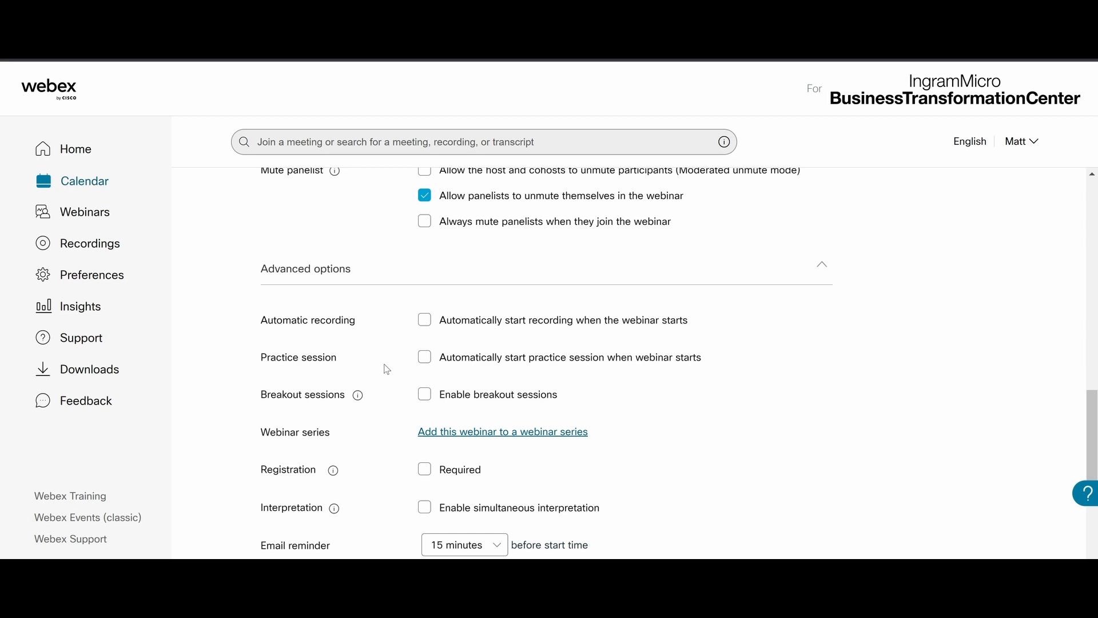
- Try out the automatic practice session and breakout sessions options, leaving both disabled
{"action": "left_click", "coordinate": [424, 357]}
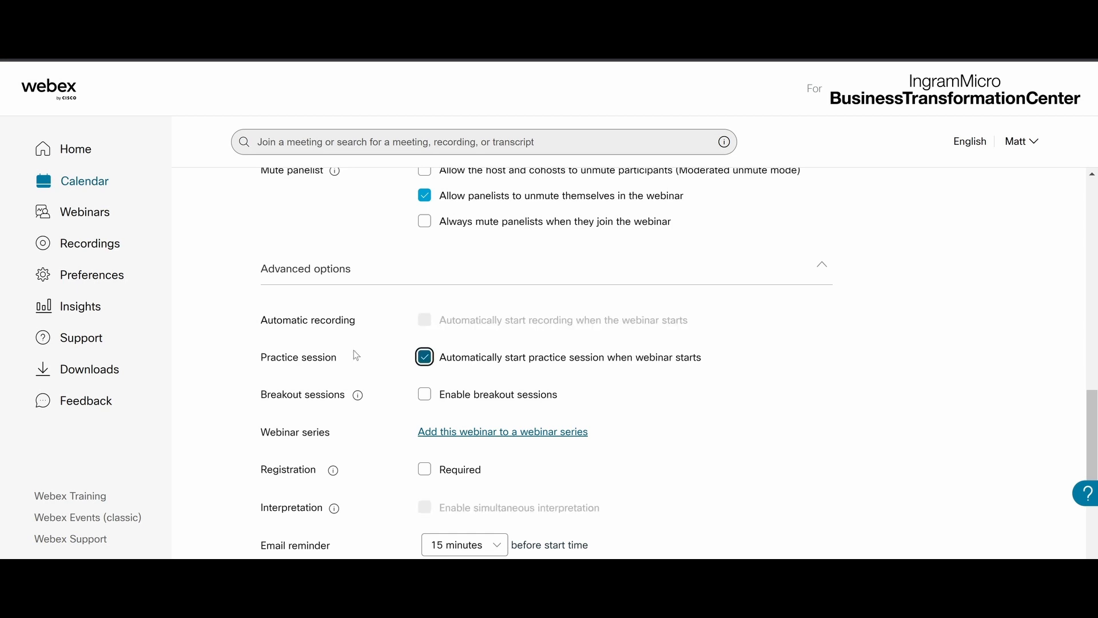
{"action": "left_click", "coordinate": [429, 358]}
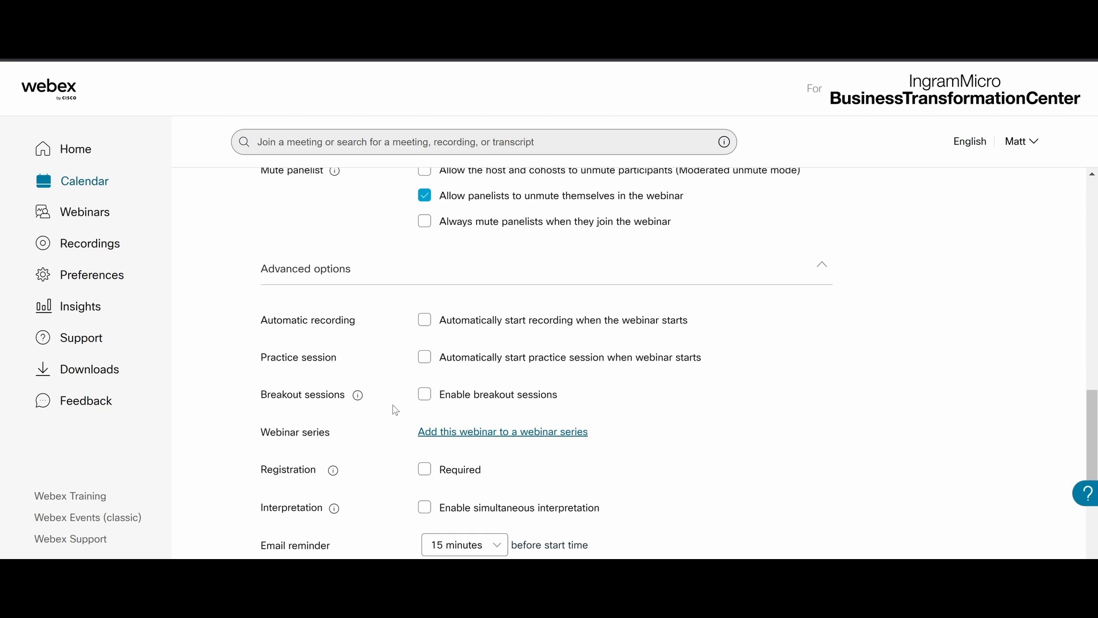
{"action": "scroll", "coordinate": [396, 411], "scroll_direction": "down", "scroll_amount": 3}
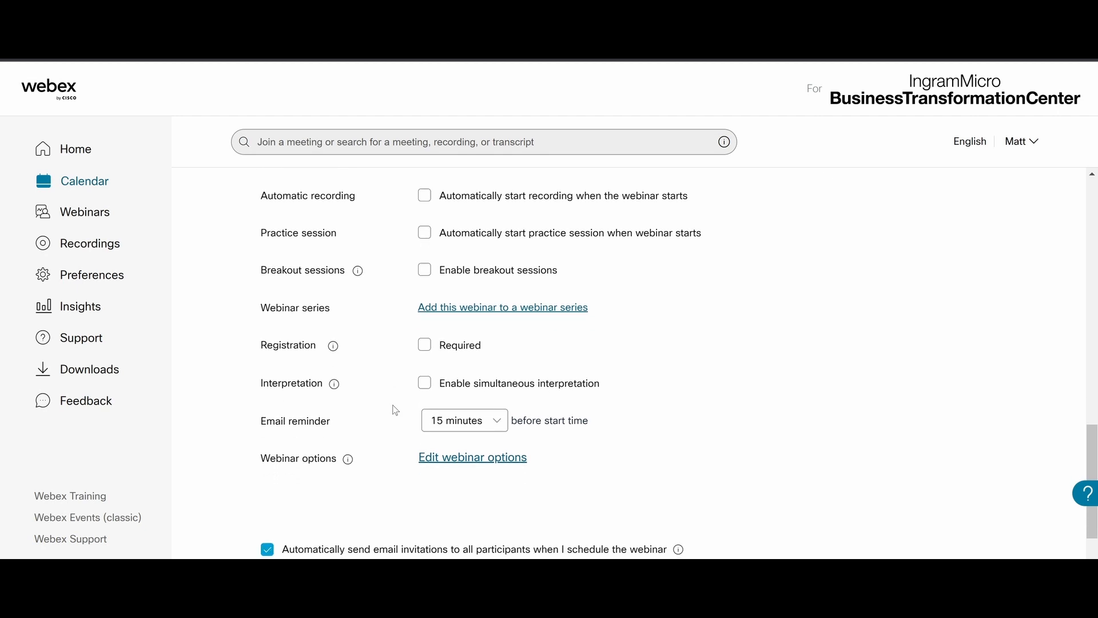
{"action": "left_click", "coordinate": [487, 278]}
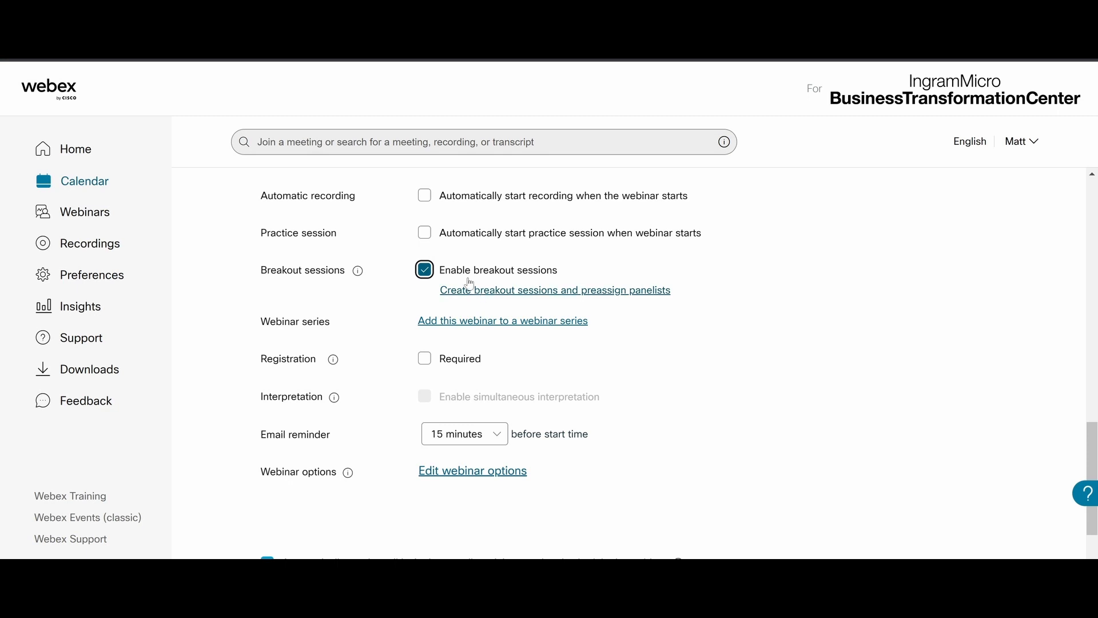
{"action": "left_click", "coordinate": [464, 279]}
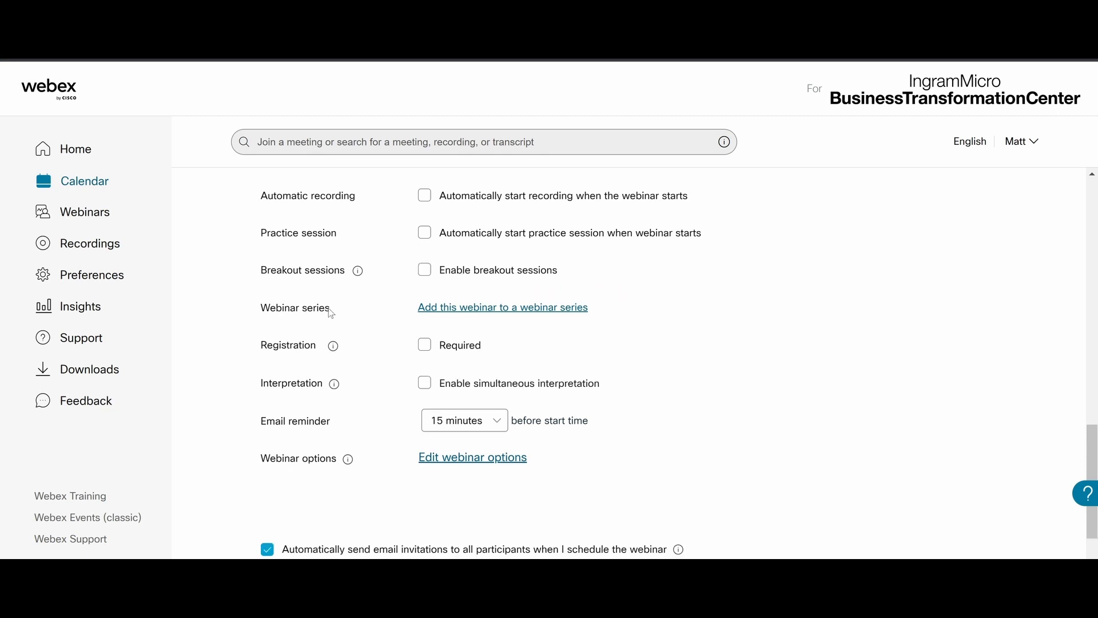
- Add this webinar to the "Webinar Series Trainings" webinar series
{"action": "left_click", "coordinate": [431, 310]}
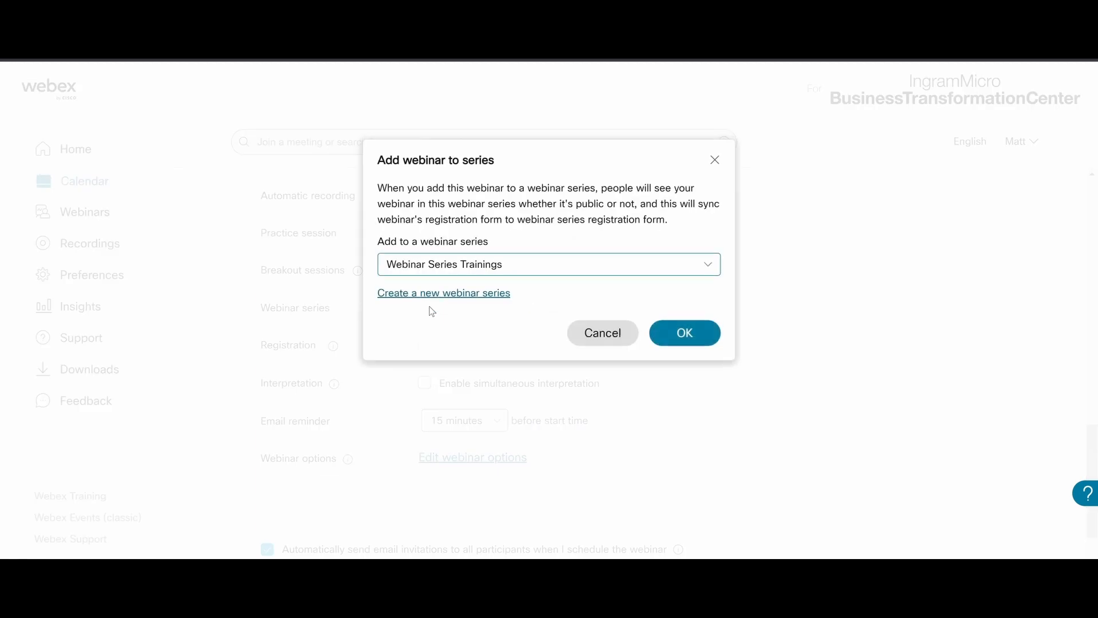
{"action": "left_click", "coordinate": [472, 272]}
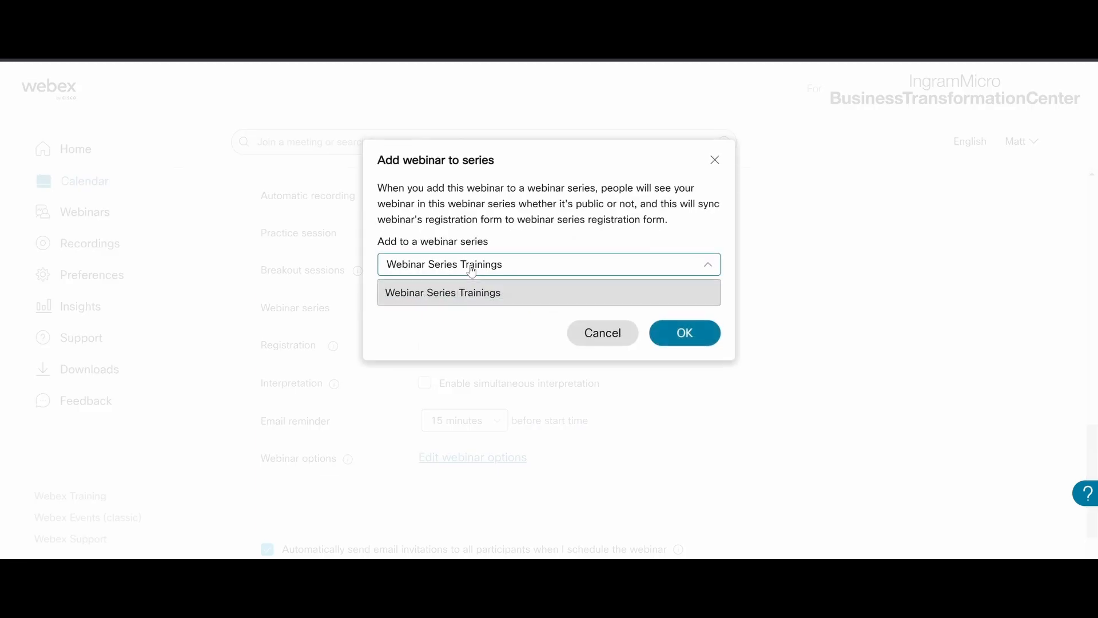
{"action": "left_click", "coordinate": [460, 295]}
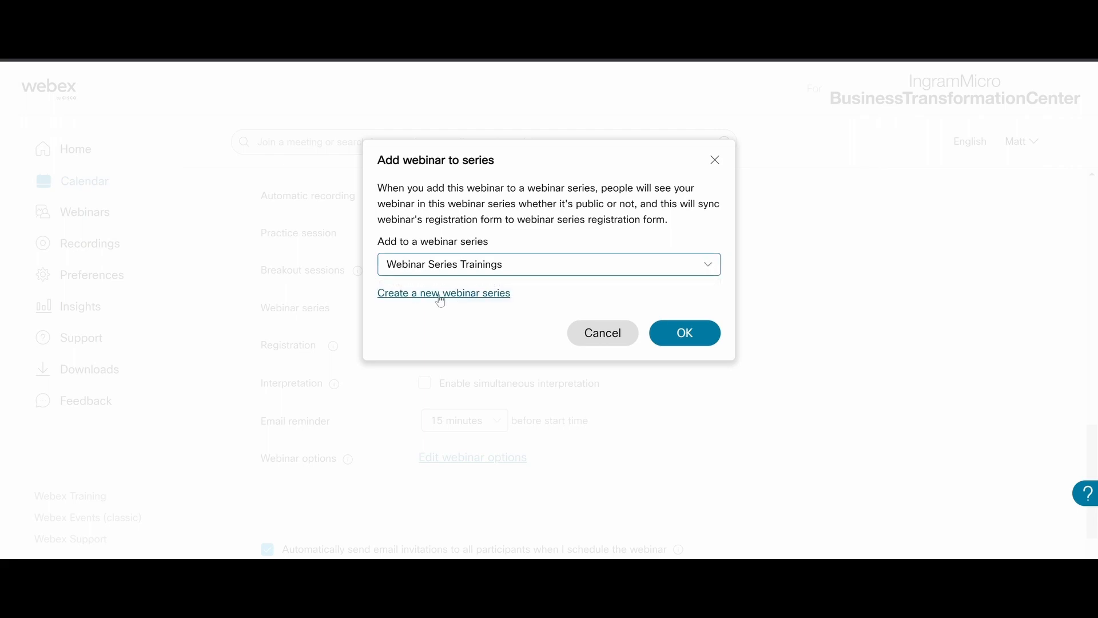
{"action": "left_click", "coordinate": [670, 333]}
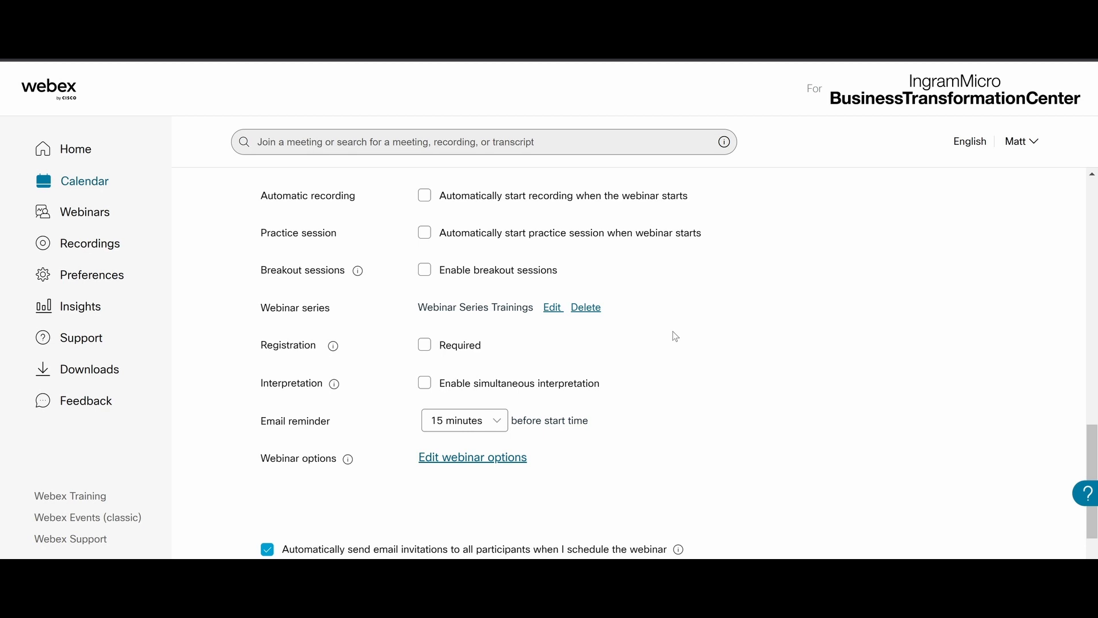
- Make registration required for the webinar and preview the registration form inherited from the series
{"action": "left_click", "coordinate": [426, 346]}
{"action": "scroll", "coordinate": [526, 357], "scroll_direction": "down", "scroll_amount": 2}
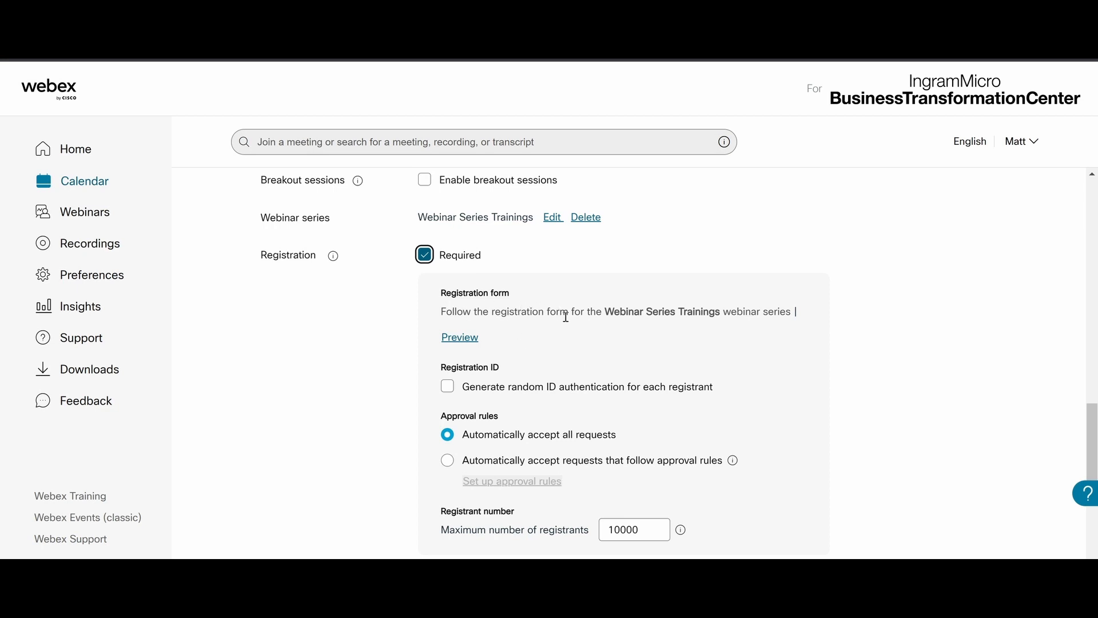
{"action": "left_click", "coordinate": [456, 339]}
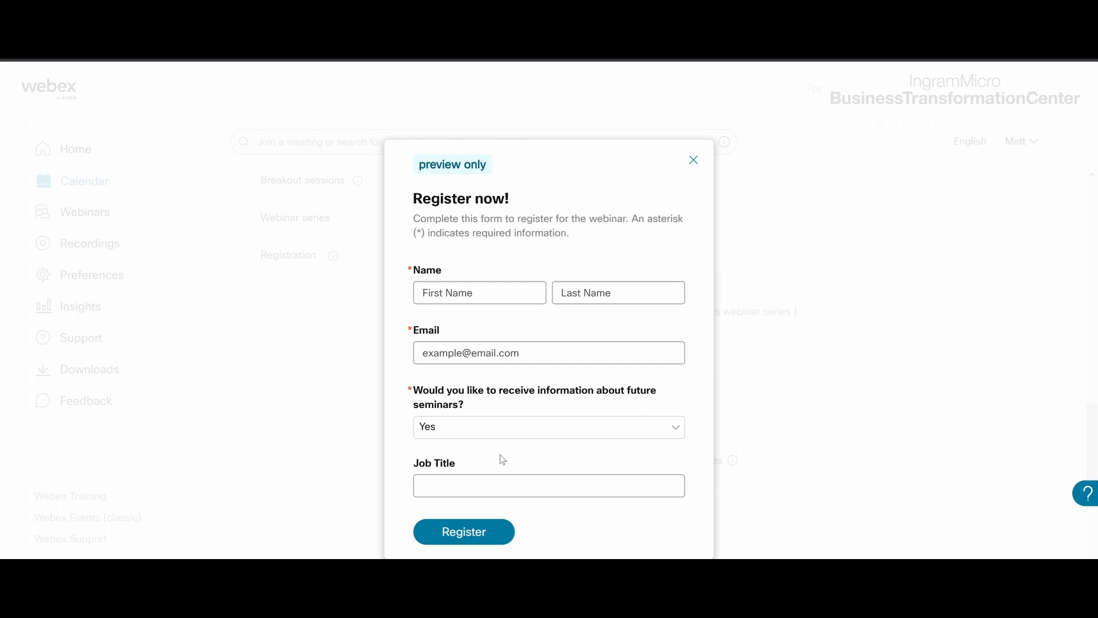
{"action": "left_click", "coordinate": [692, 162]}
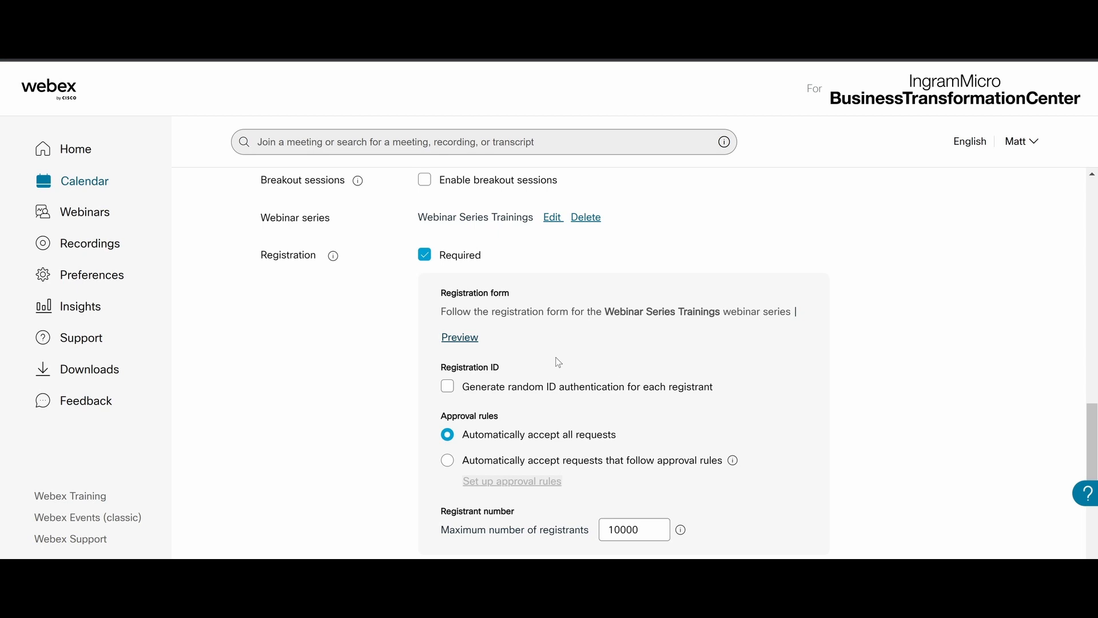
- Leave random registration IDs off and automatically accept only registration requests that follow approval rules
{"action": "scroll", "coordinate": [559, 363], "scroll_direction": "down", "scroll_amount": 2}
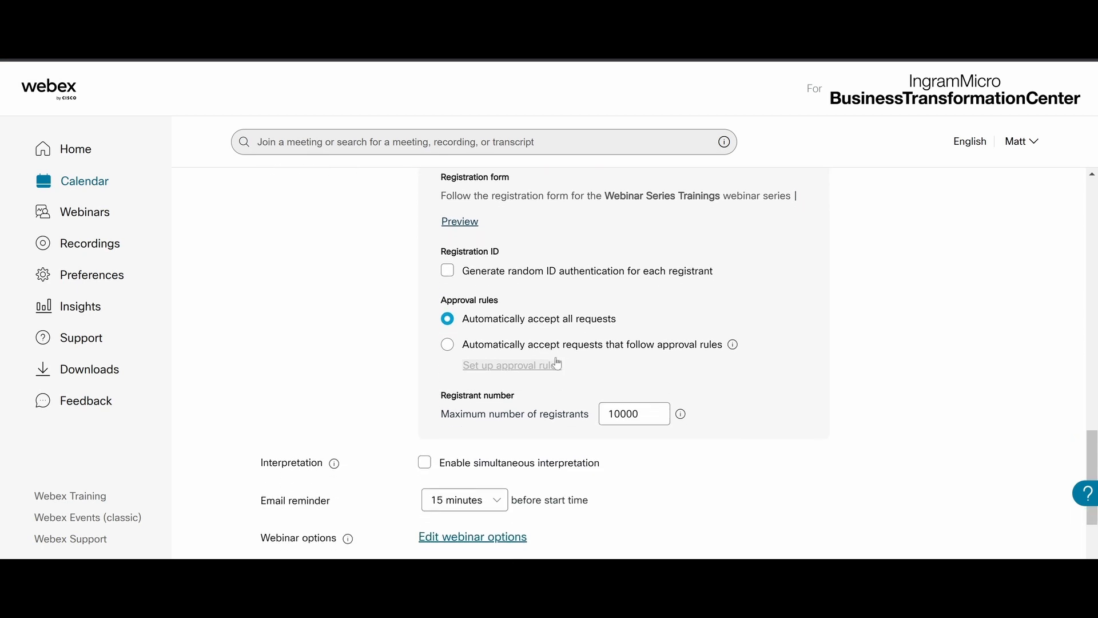
{"action": "left_click", "coordinate": [479, 279]}
{"action": "left_click", "coordinate": [479, 279]}
{"action": "left_click", "coordinate": [450, 350]}
{"action": "left_click", "coordinate": [492, 369]}
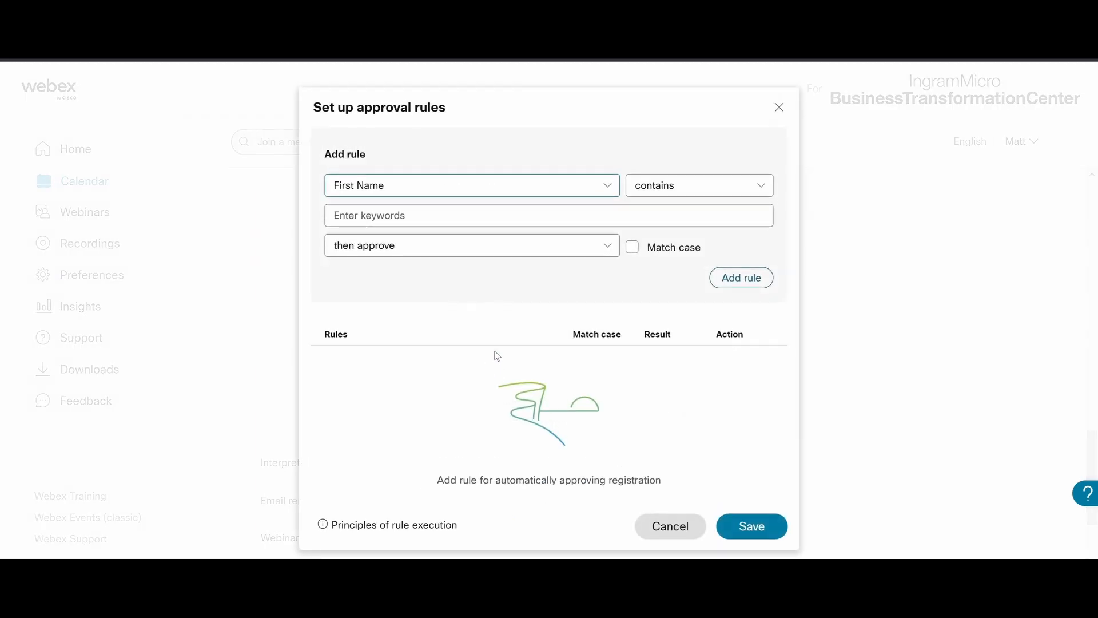
{"action": "left_click", "coordinate": [531, 192]}
{"action": "left_click", "coordinate": [486, 266]}
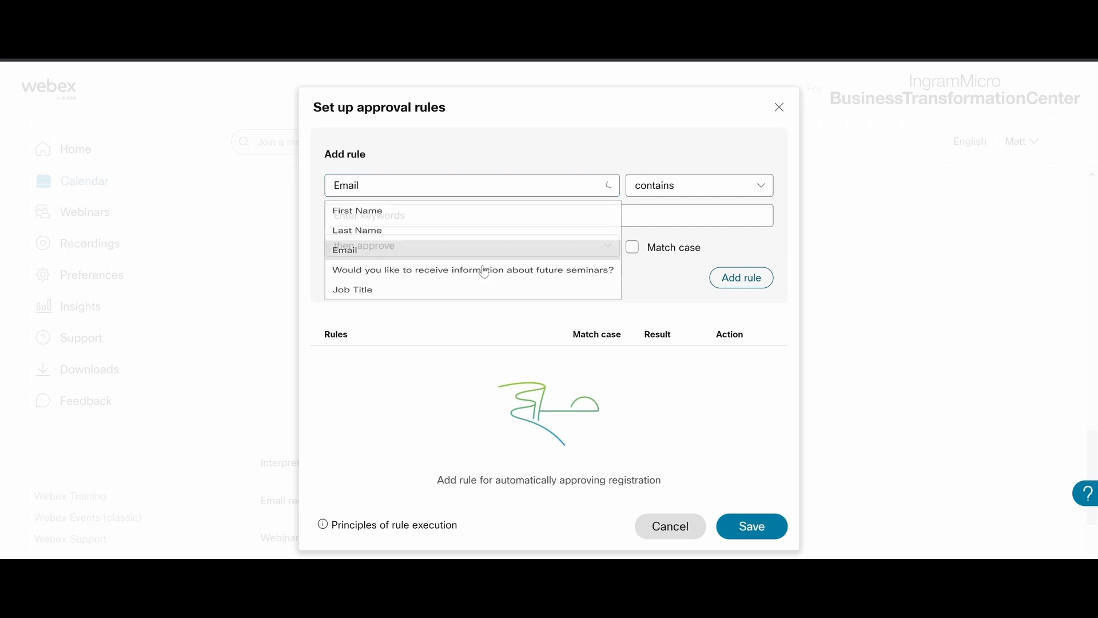
{"action": "left_click", "coordinate": [500, 214]}
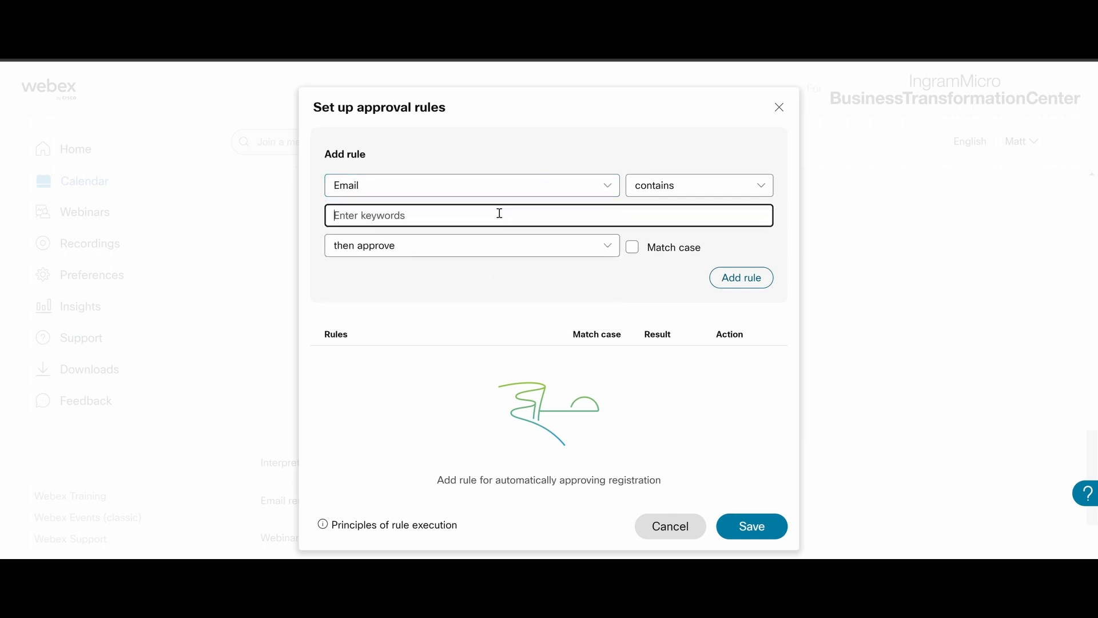
{"action": "type", "text": "@im-demo.com"}
{"action": "left_click", "coordinate": [521, 247]}
{"action": "left_click", "coordinate": [491, 300]}
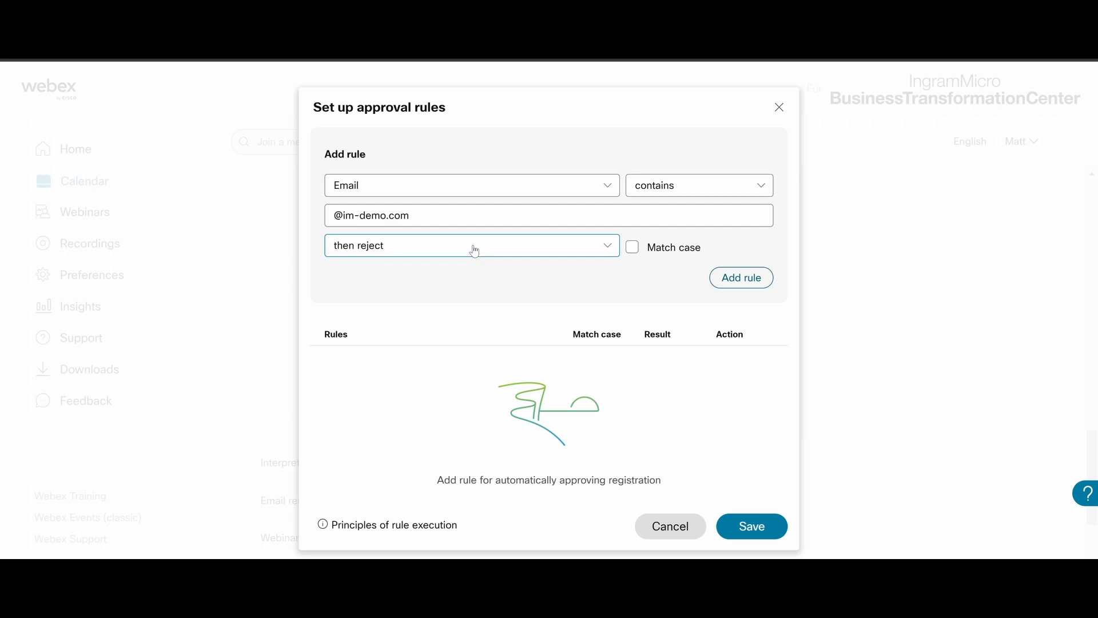
{"action": "left_click", "coordinate": [667, 527]}
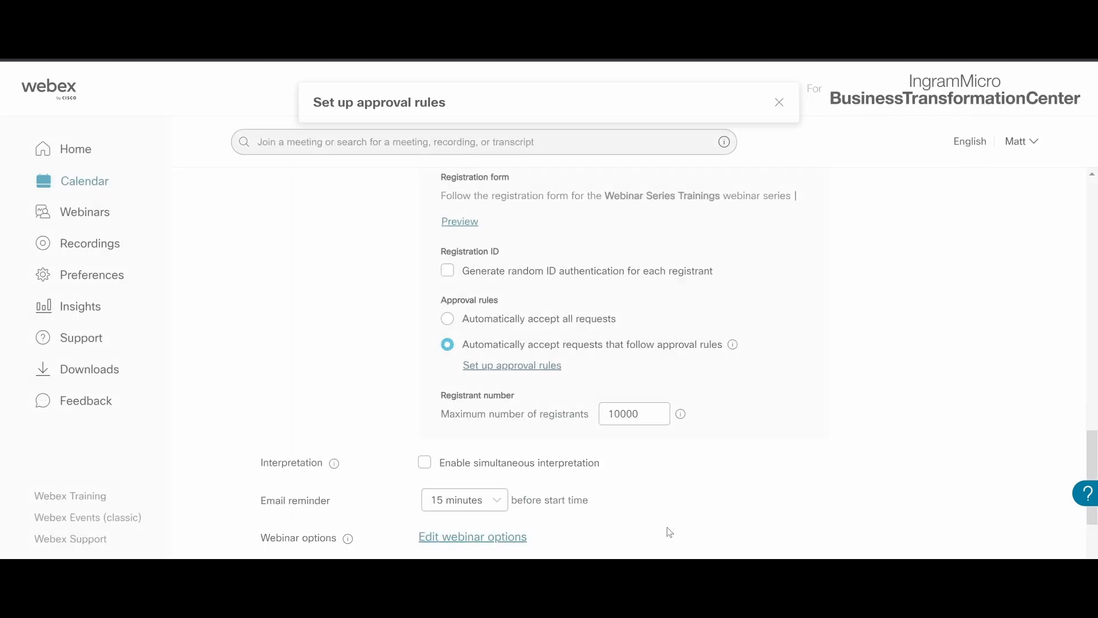
- Set the email reminder to 1 hour before the webinar's start time
{"action": "scroll", "coordinate": [587, 507], "scroll_direction": "down", "scroll_amount": 2}
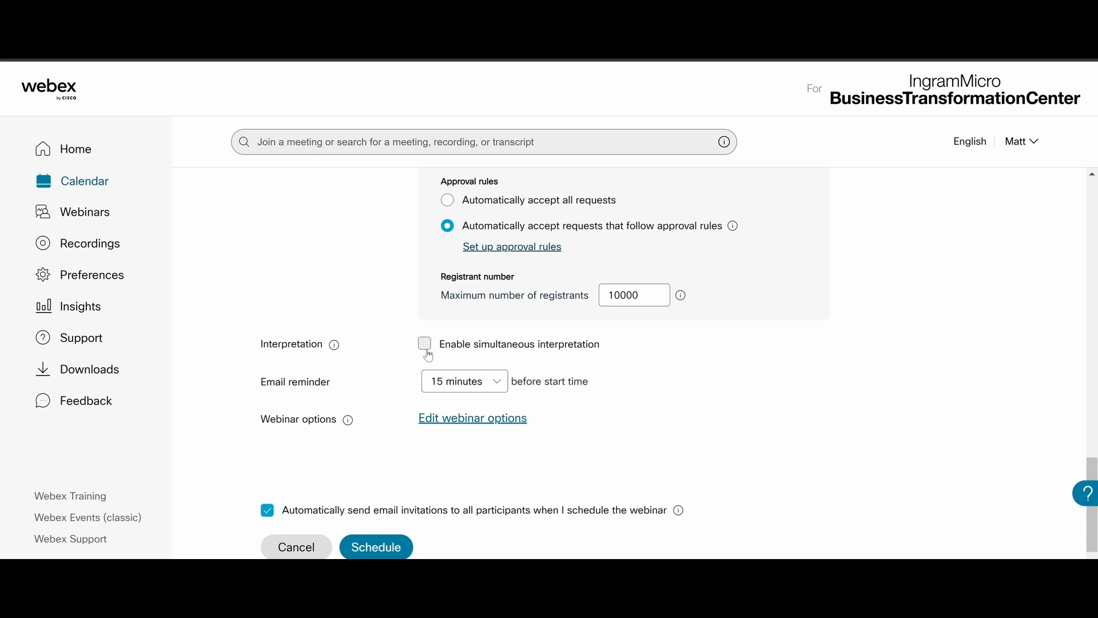
{"action": "left_click", "coordinate": [451, 392]}
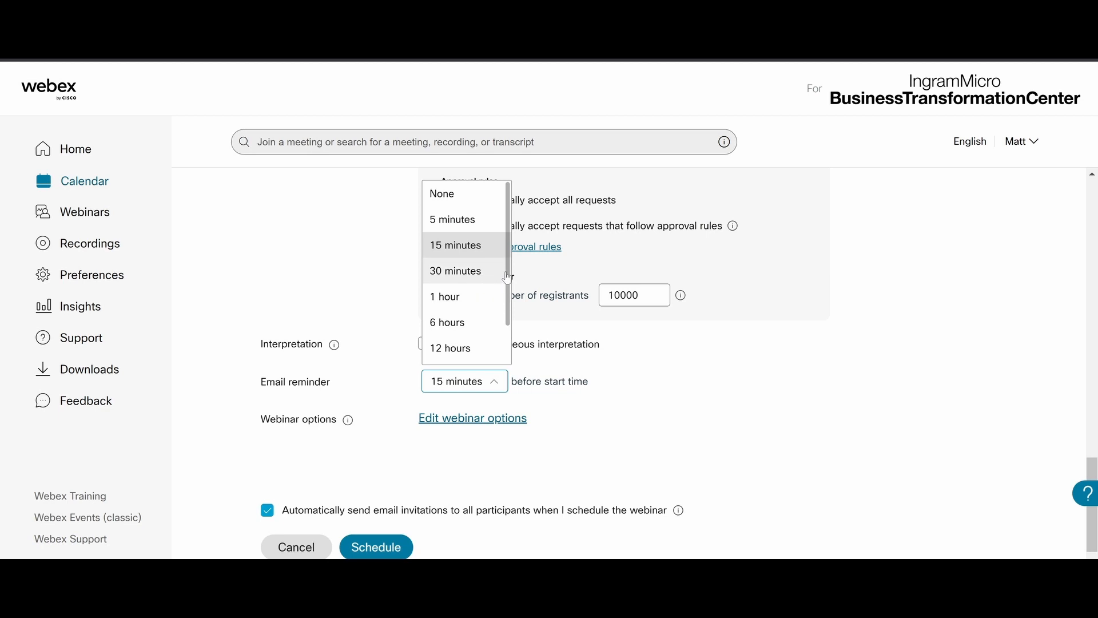
{"action": "mouse_move", "coordinate": [510, 277]}
{"action": "left_mouse_down"}
{"action": "mouse_move", "coordinate": [510, 315]}
{"action": "mouse_move", "coordinate": [509, 292]}
{"action": "left_mouse_up"}
{"action": "left_click", "coordinate": [450, 279]}
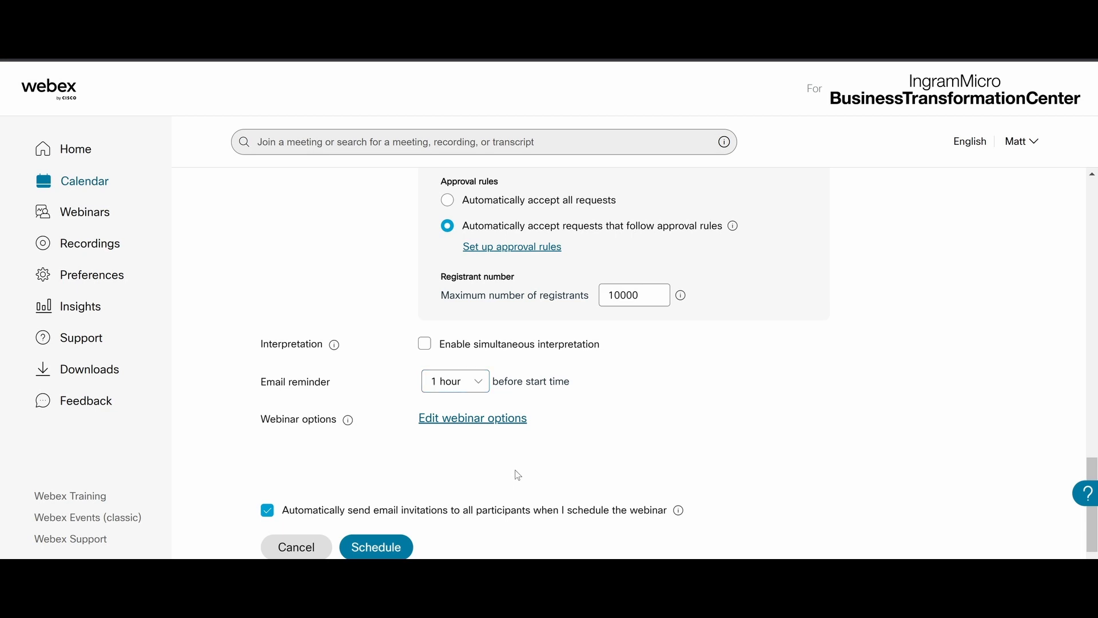
- Turn off chat, polling, notes and file transfer in the options participants get when the webinar begins
{"action": "left_click", "coordinate": [464, 423]}
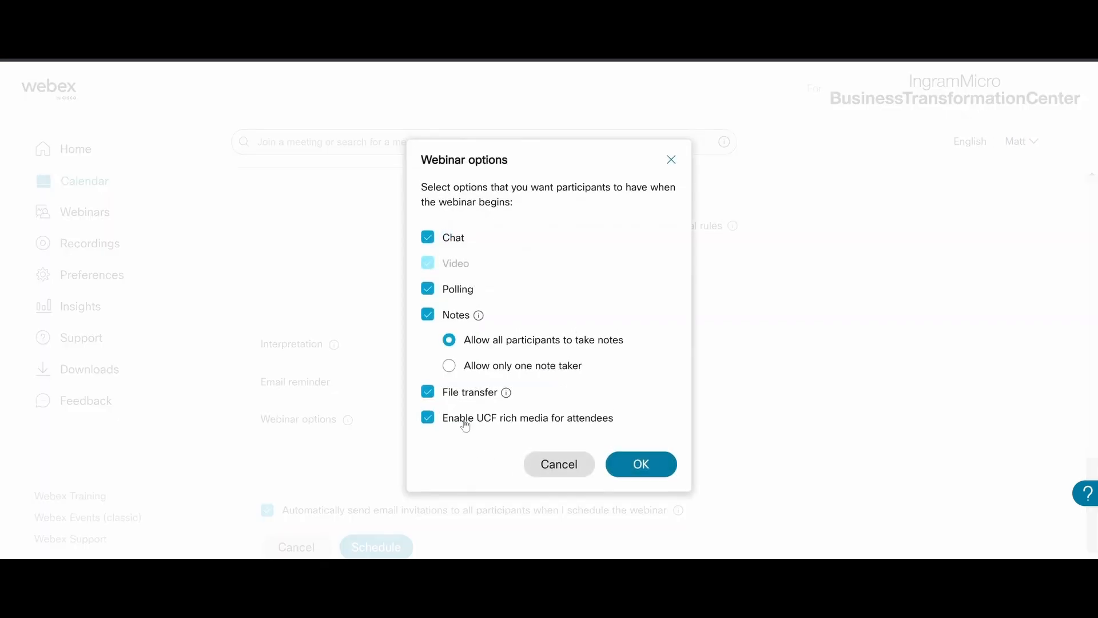
{"action": "left_click", "coordinate": [427, 241]}
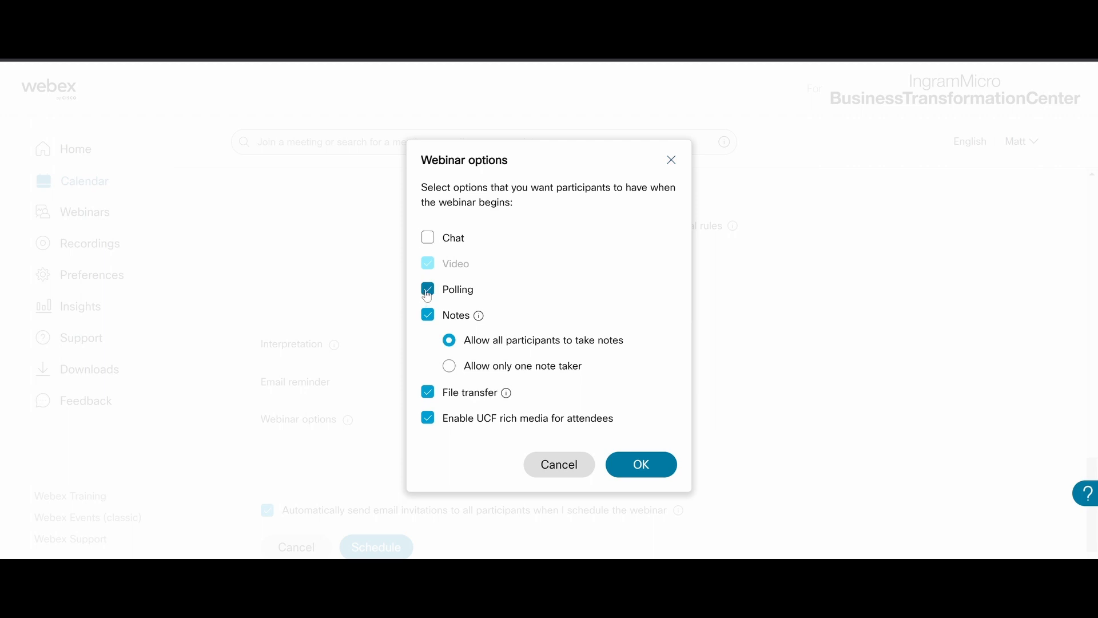
{"action": "left_click", "coordinate": [428, 291]}
{"action": "left_click", "coordinate": [428, 316]}
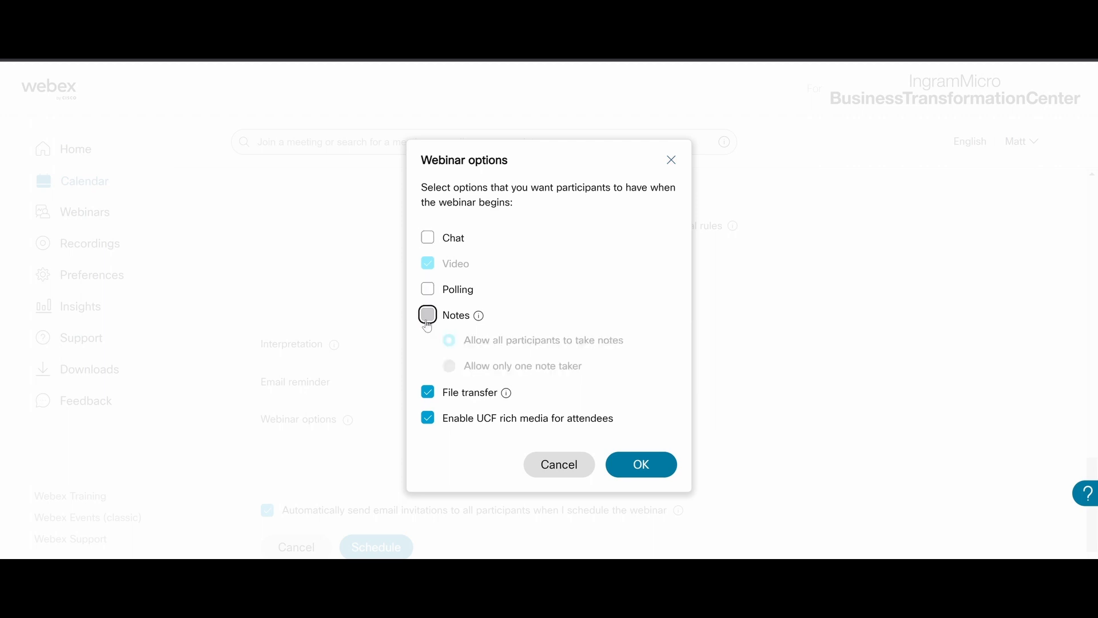
{"action": "left_click", "coordinate": [428, 394]}
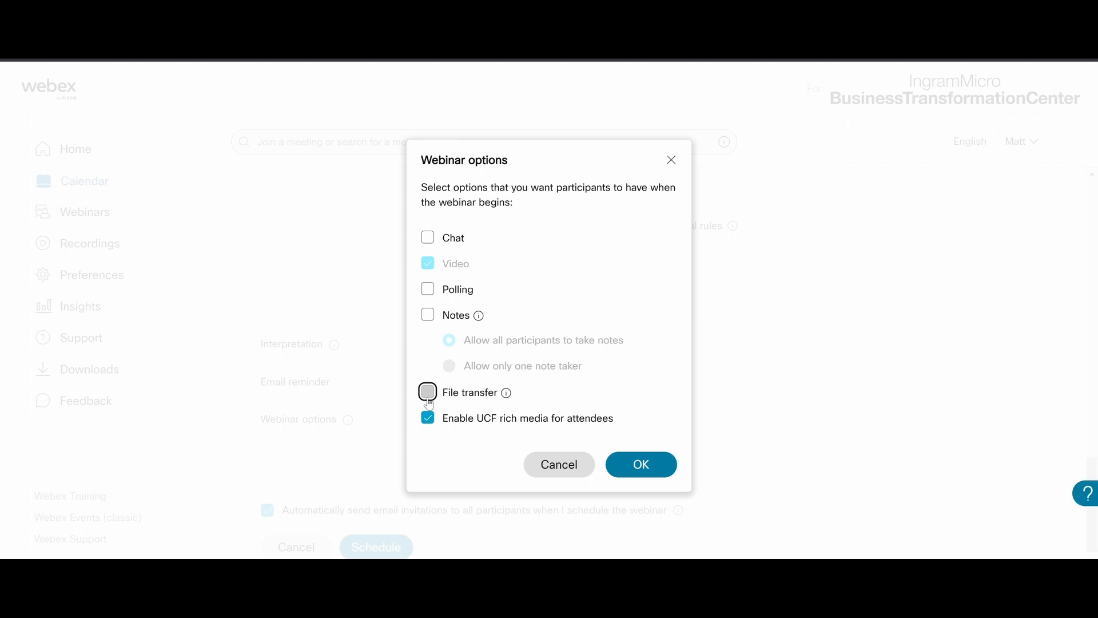
- Turn file transfer, notes, polling and chat back on for participants and accept the webinar options
{"action": "left_click", "coordinate": [428, 394]}
{"action": "left_click", "coordinate": [428, 317]}
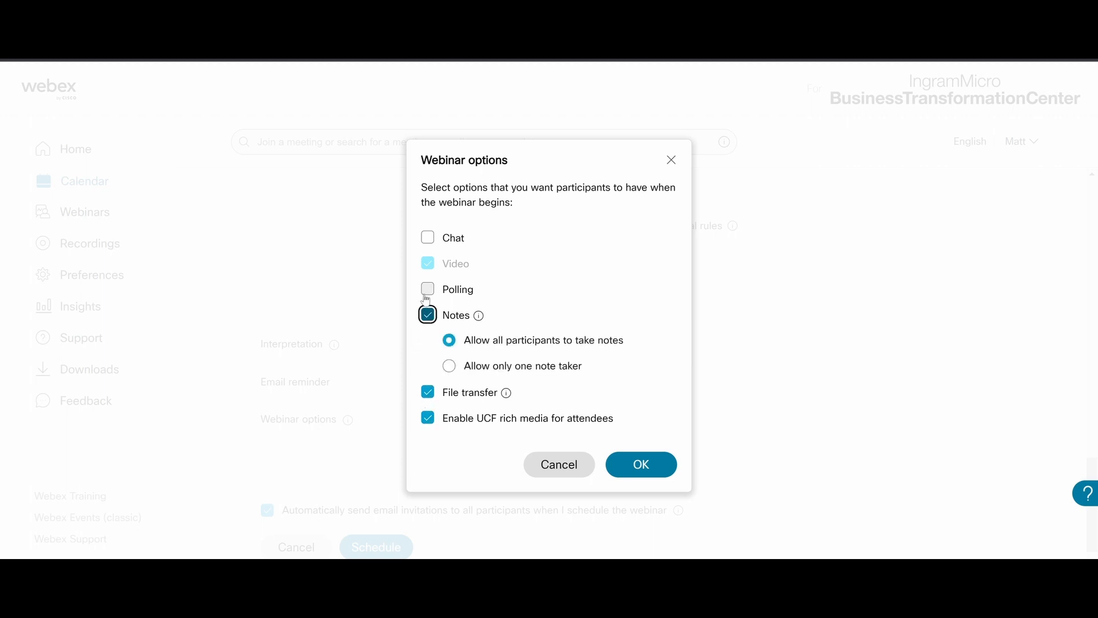
{"action": "left_click", "coordinate": [428, 290]}
{"action": "left_click", "coordinate": [428, 238]}
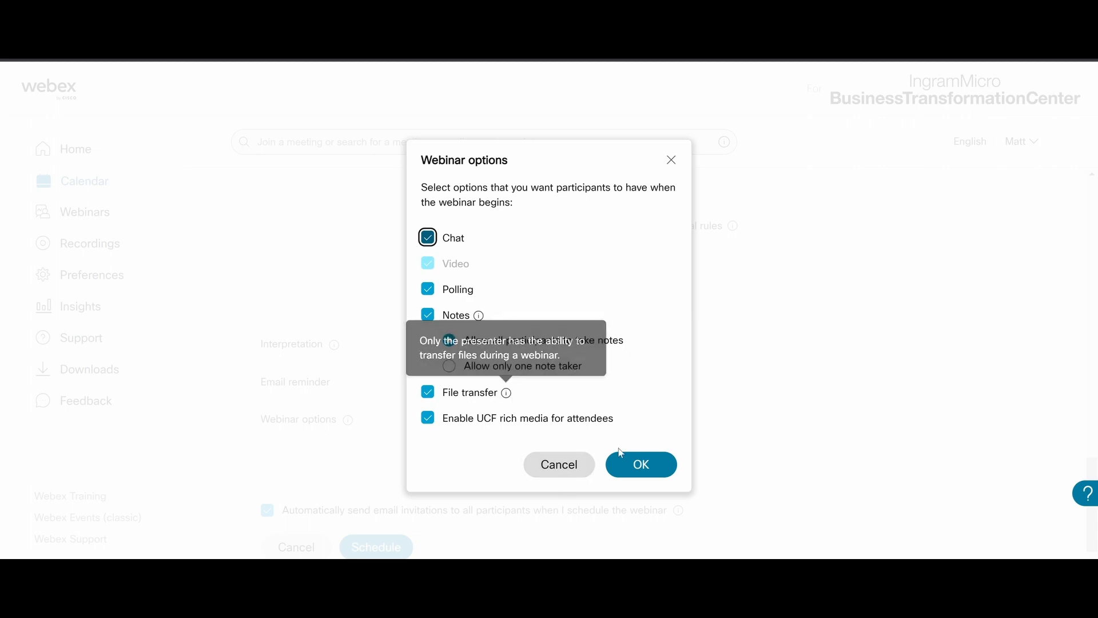
{"action": "left_click", "coordinate": [645, 466]}
- Remove the invited panelist and schedule the webinar with automatic email invitations left on
{"action": "scroll", "coordinate": [446, 483], "scroll_direction": "down", "scroll_amount": 2}
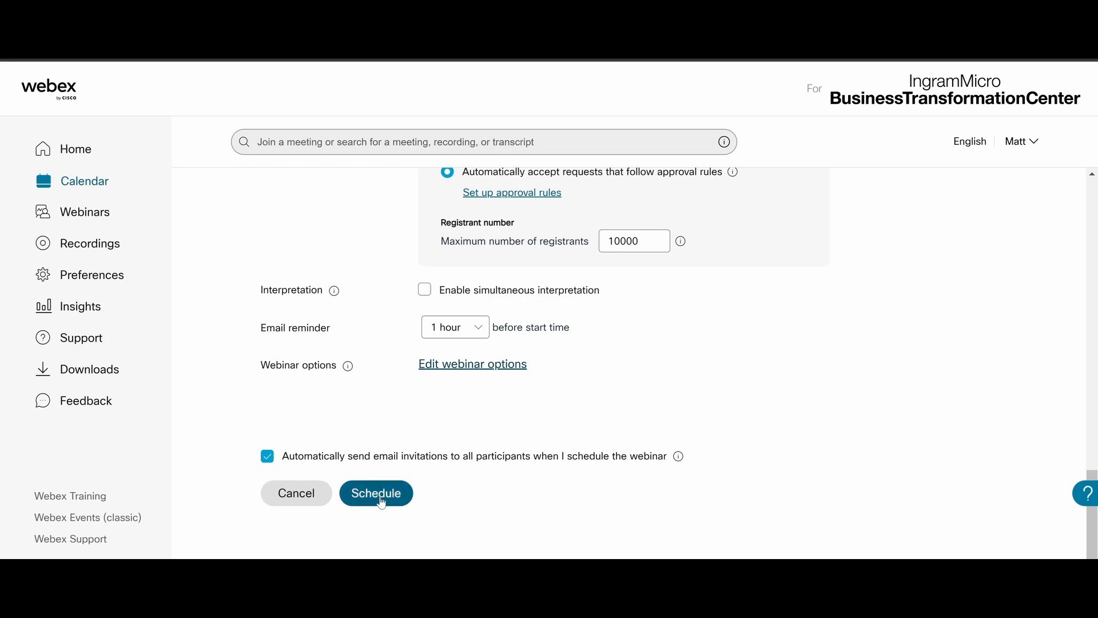
{"action": "scroll", "coordinate": [680, 386], "scroll_direction": "up", "scroll_amount": 5}
{"action": "scroll", "coordinate": [679, 388], "scroll_direction": "up", "scroll_amount": 15}
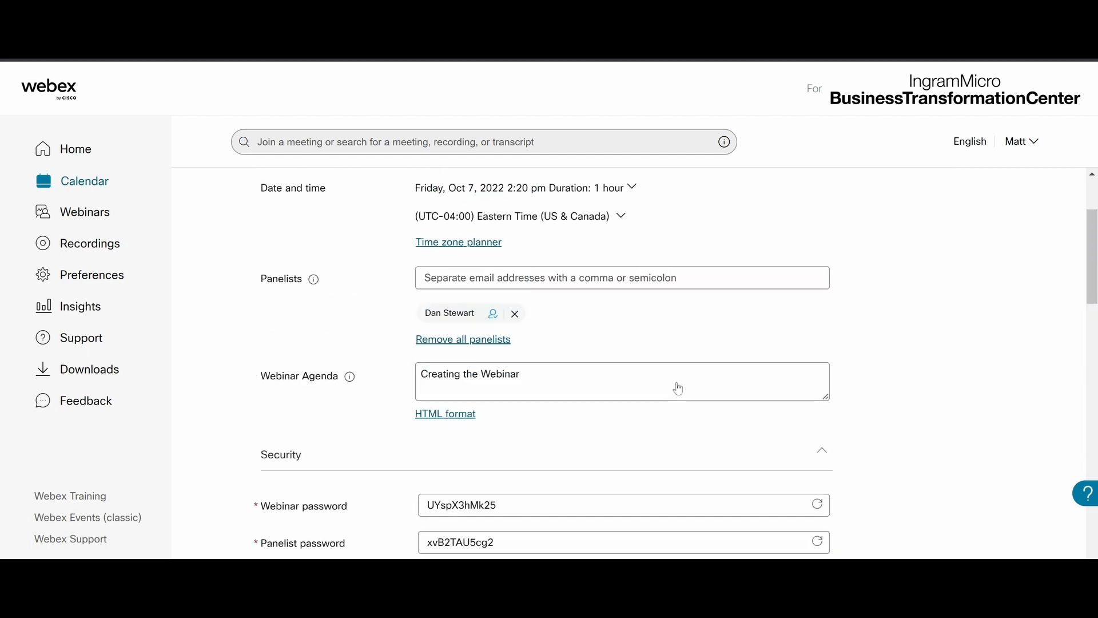
{"action": "scroll", "coordinate": [679, 387], "scroll_direction": "down", "scroll_amount": 1}
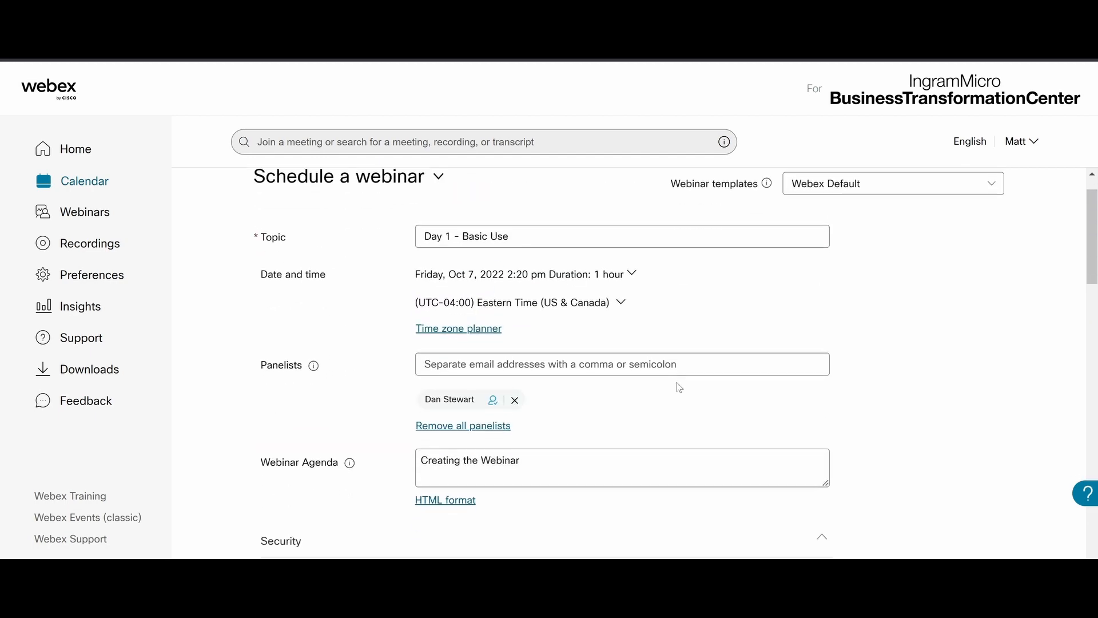
{"action": "left_click", "coordinate": [514, 400]}
{"action": "scroll", "coordinate": [628, 394], "scroll_direction": "down", "scroll_amount": 20}
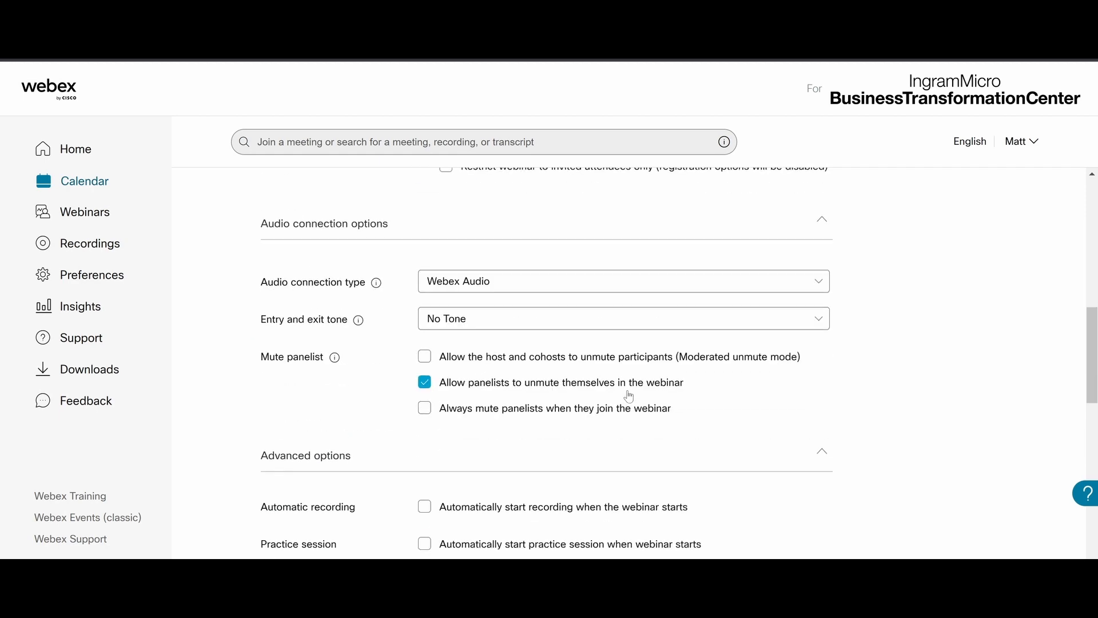
{"action": "scroll", "coordinate": [631, 395], "scroll_direction": "down", "scroll_amount": 1}
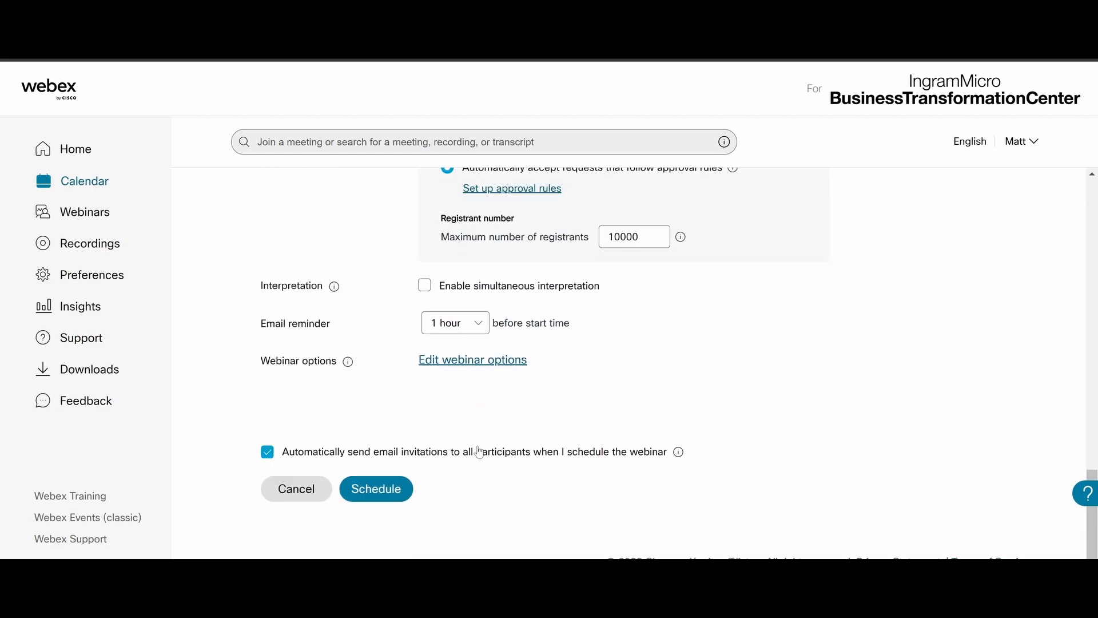
{"action": "left_click", "coordinate": [389, 495]}
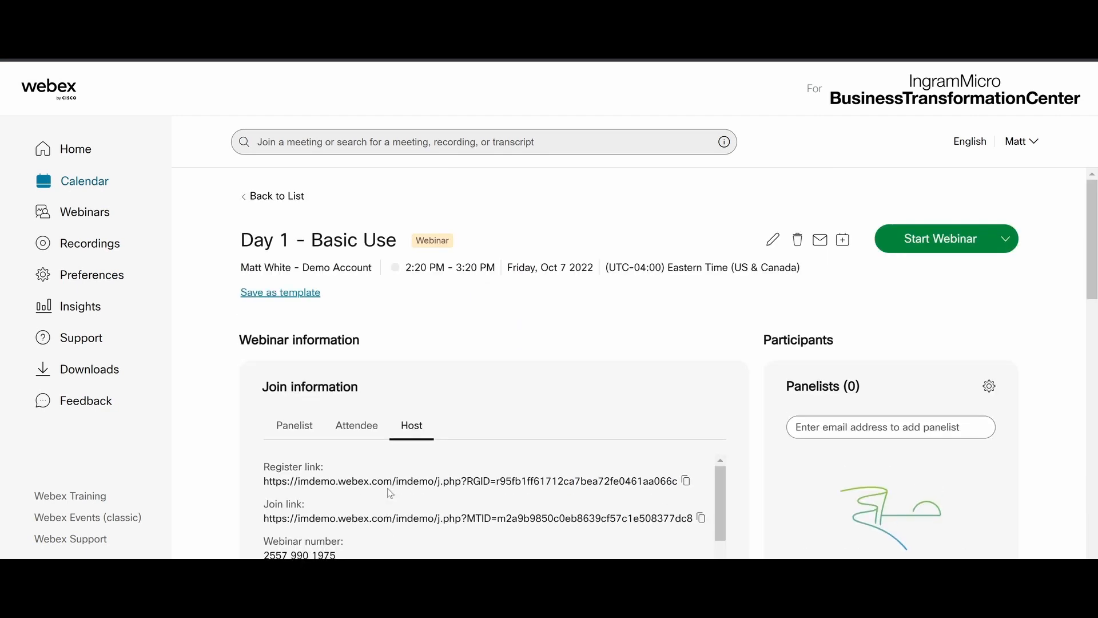
- Review the scheduled webinar's join information for the host, attendees and panelists, including the register link
{"action": "scroll", "coordinate": [571, 337], "scroll_direction": "down", "scroll_amount": 3}
{"action": "triple_click", "coordinate": [571, 331]}
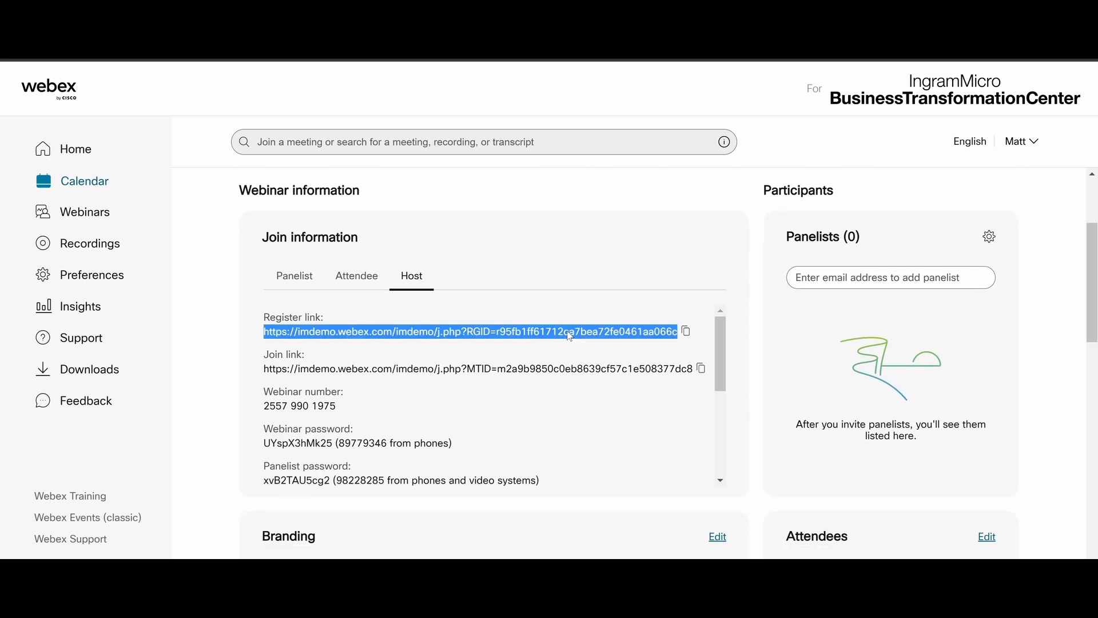
{"action": "left_click", "coordinate": [370, 278]}
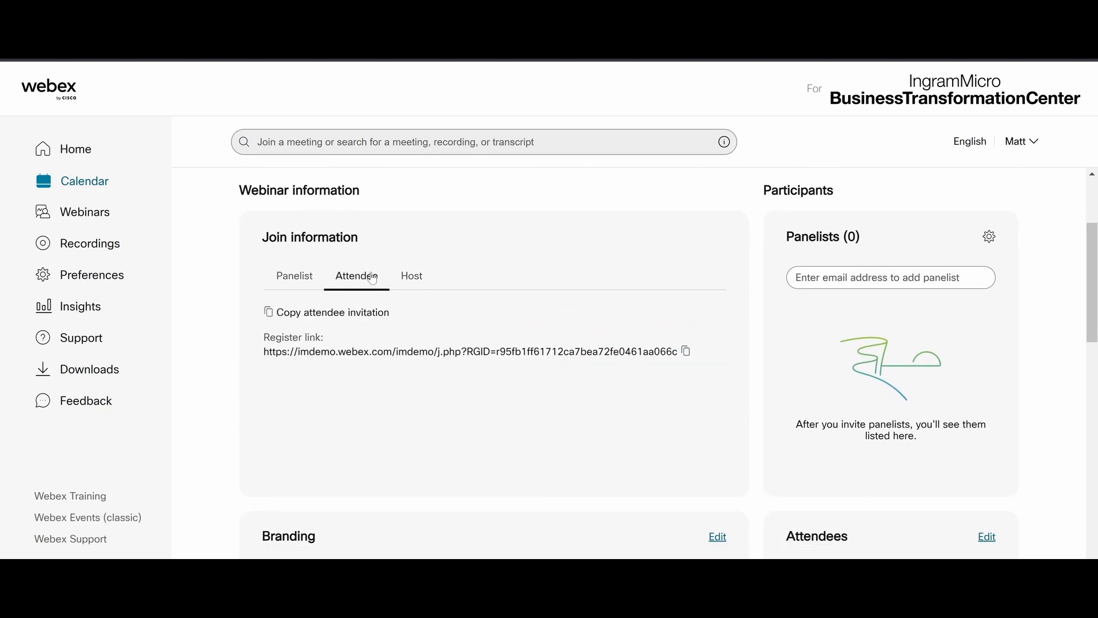
{"action": "left_click", "coordinate": [282, 276]}
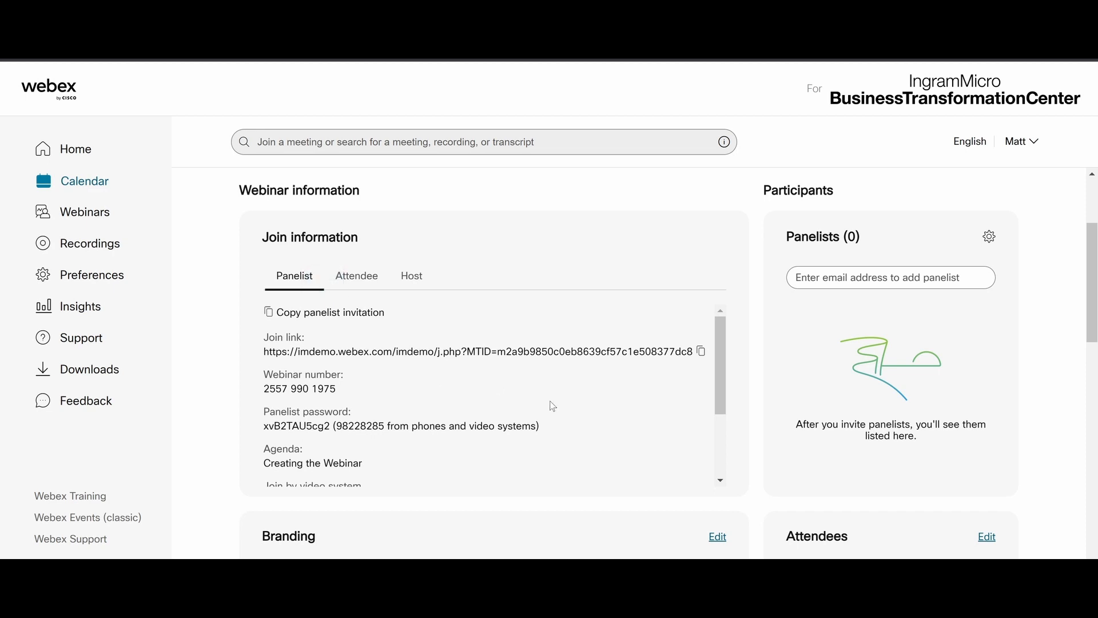
{"action": "scroll", "coordinate": [649, 478], "scroll_direction": "down", "scroll_amount": 4}
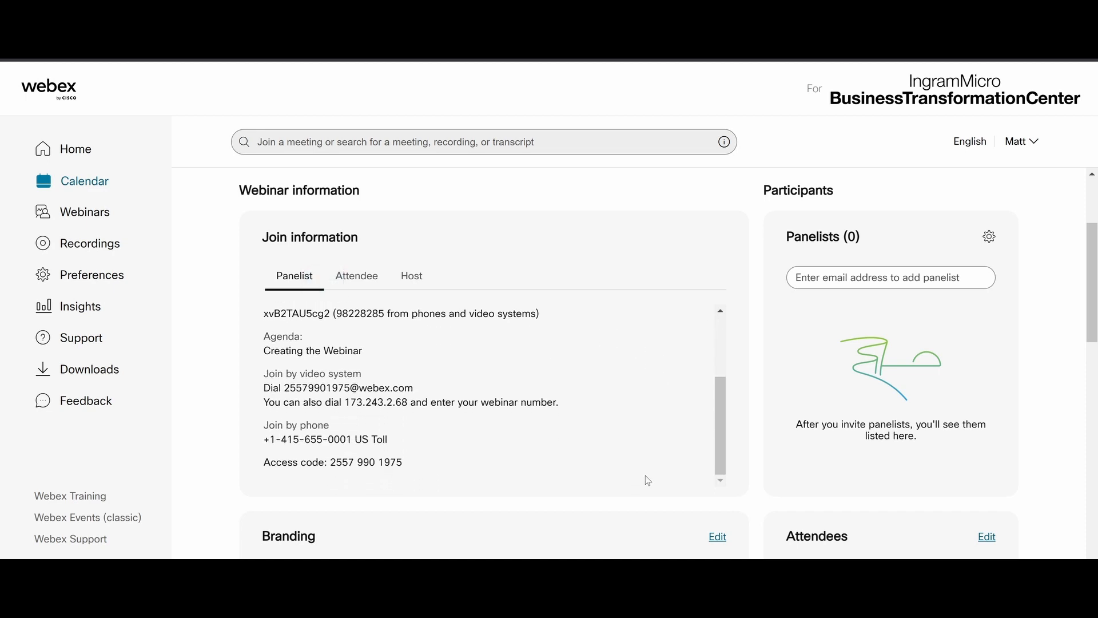
- Open the branding editor for the webinar's registration page
{"action": "scroll", "coordinate": [648, 481], "scroll_direction": "down", "scroll_amount": 3}
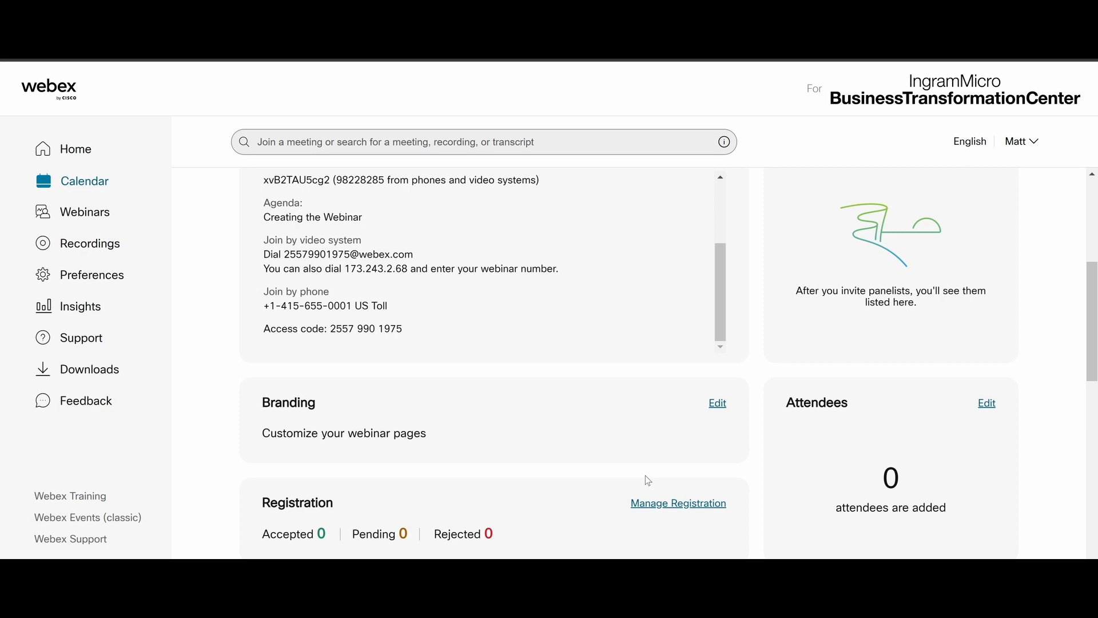
{"action": "scroll", "coordinate": [645, 475], "scroll_direction": "down", "scroll_amount": 2}
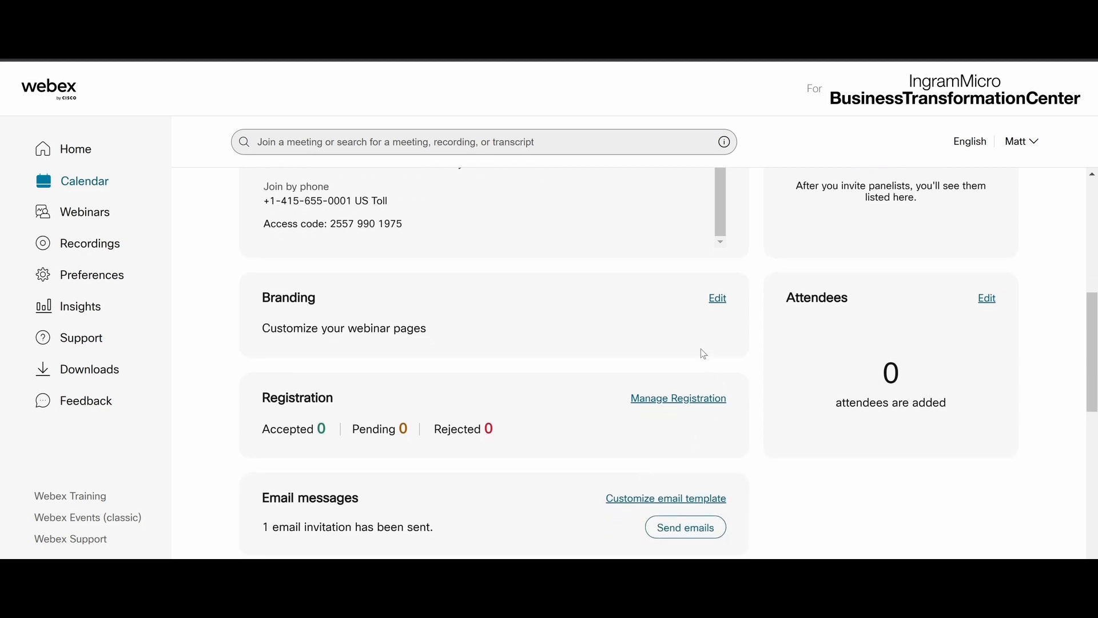
{"action": "left_click", "coordinate": [717, 299]}
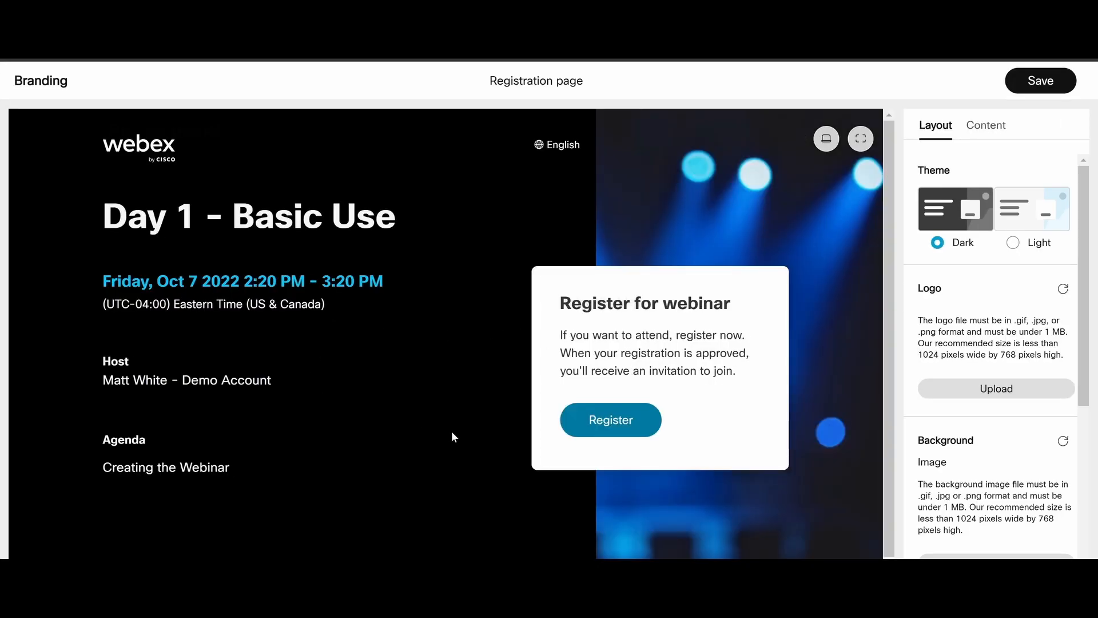
- Try the Light theme on the registration page and switch back to the Dark theme
{"action": "left_click", "coordinate": [1013, 243]}
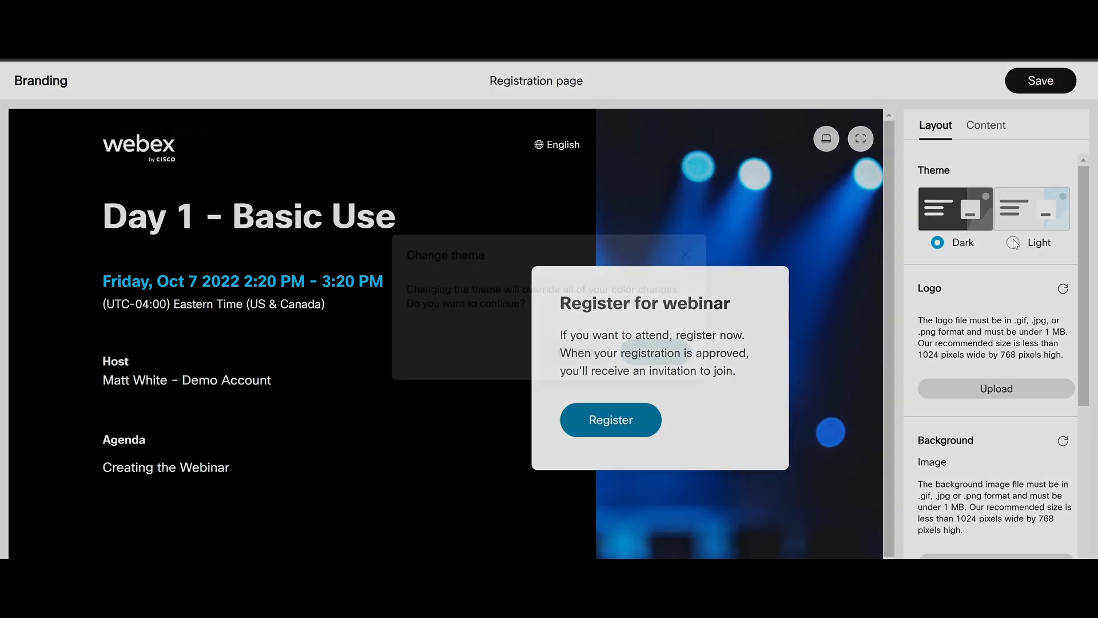
{"action": "left_click", "coordinate": [660, 376]}
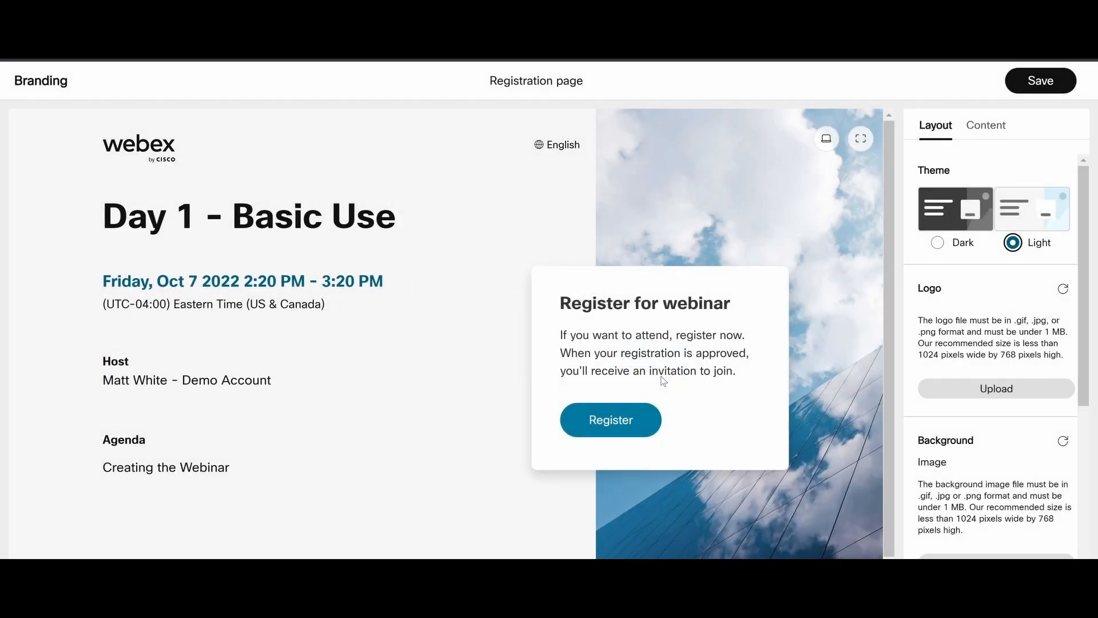
{"action": "left_click", "coordinate": [937, 242]}
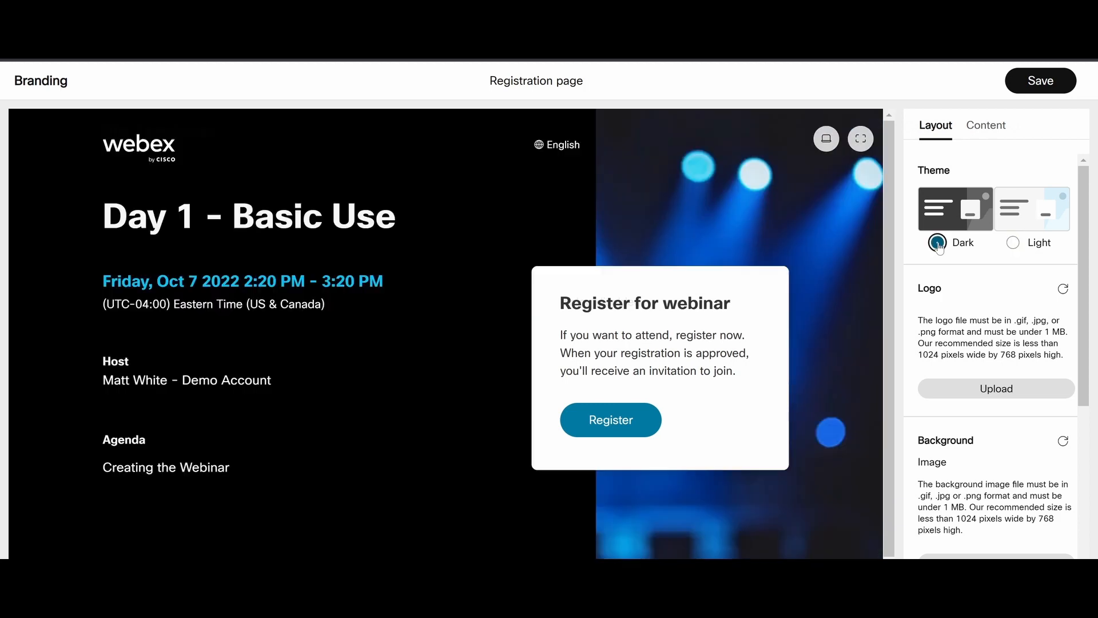
- Set the registration page's background color to dark grey #242424 and save the branding
{"action": "scroll", "coordinate": [1049, 386], "scroll_direction": "down", "scroll_amount": 2}
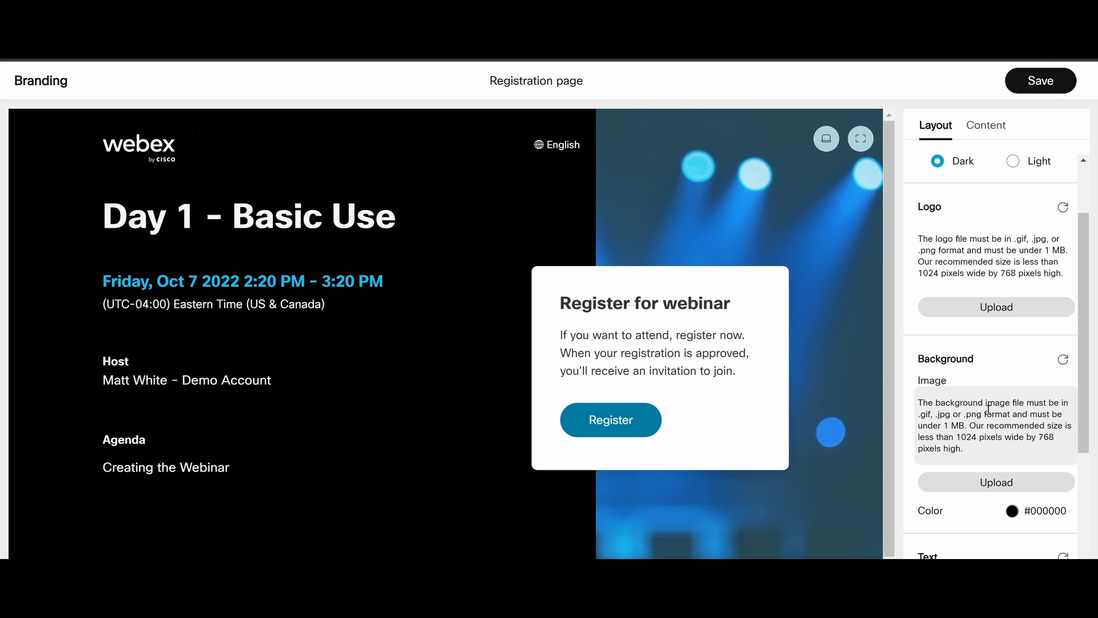
{"action": "scroll", "coordinate": [988, 408], "scroll_direction": "down", "scroll_amount": 1}
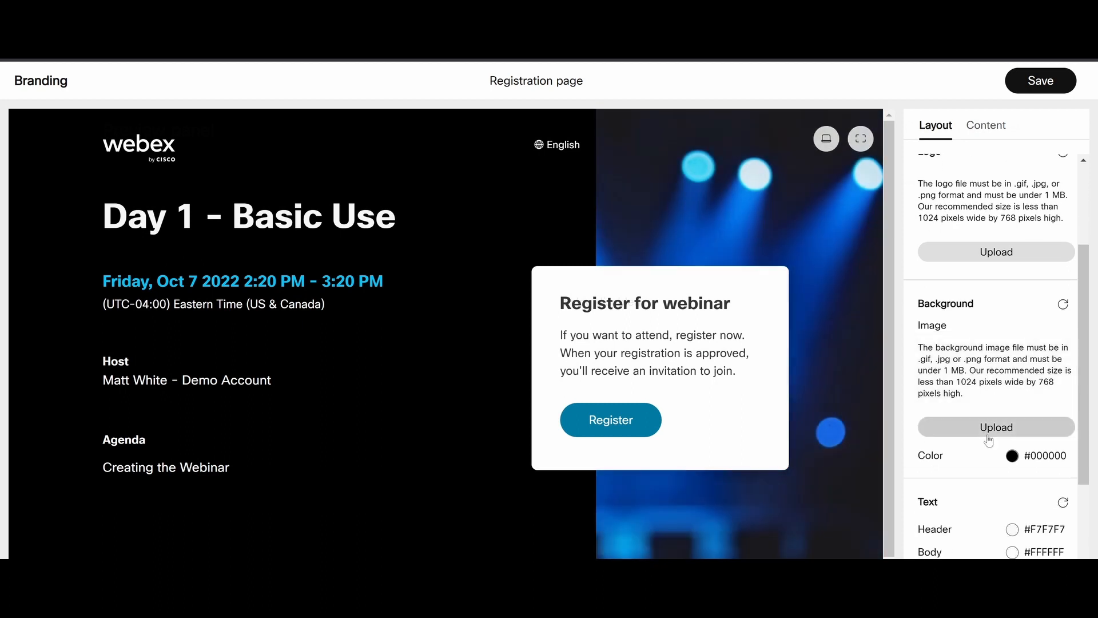
{"action": "scroll", "coordinate": [986, 469], "scroll_direction": "down", "scroll_amount": 1}
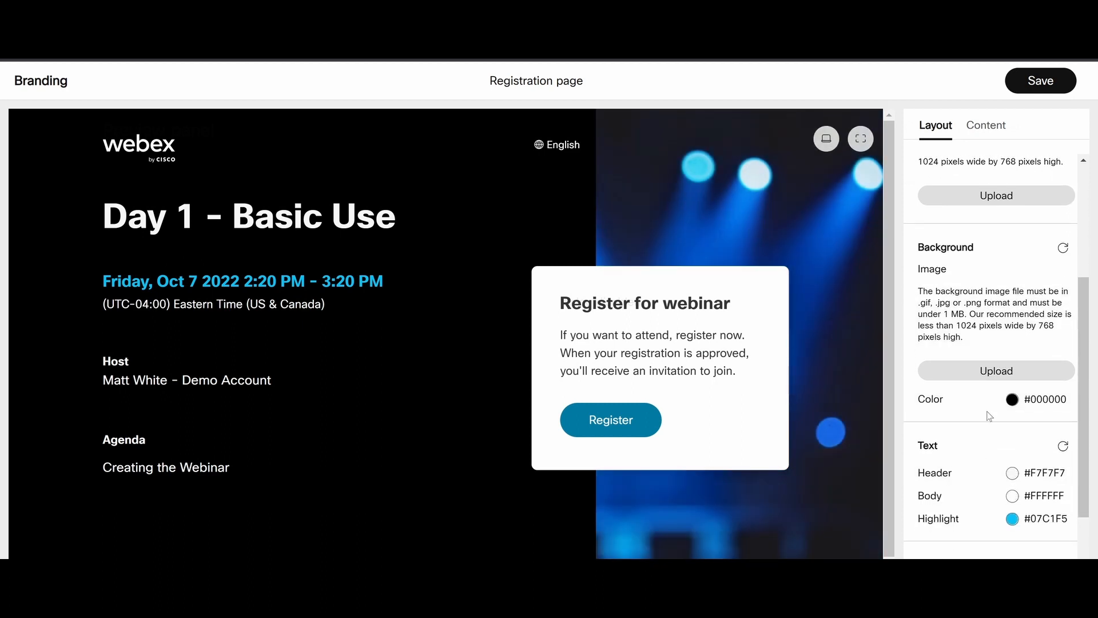
{"action": "left_click", "coordinate": [1013, 399]}
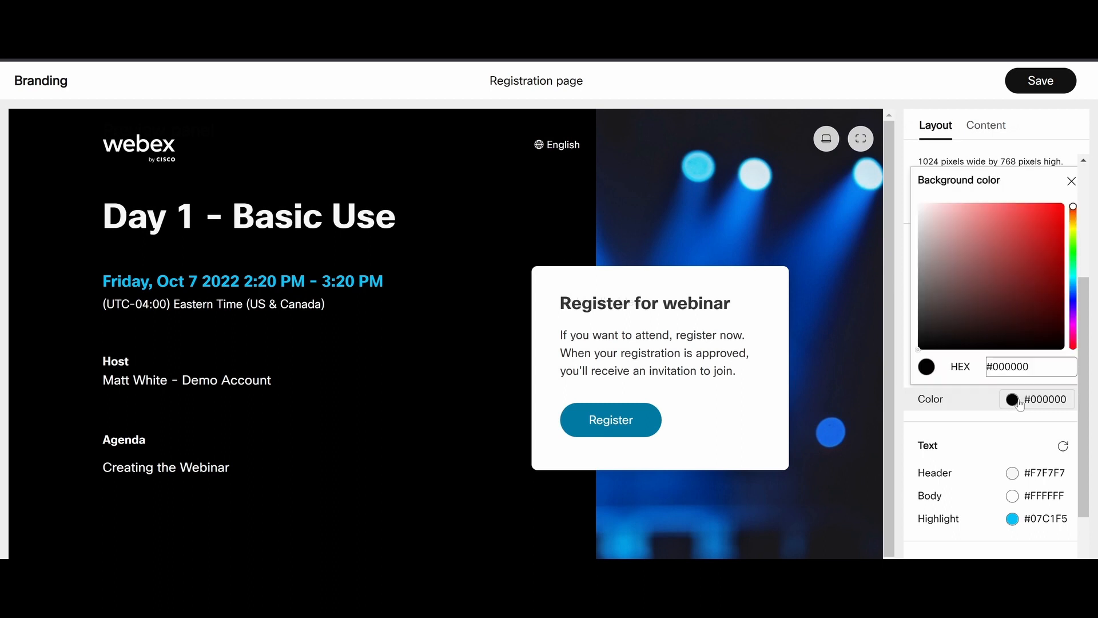
{"action": "left_click", "coordinate": [1043, 269]}
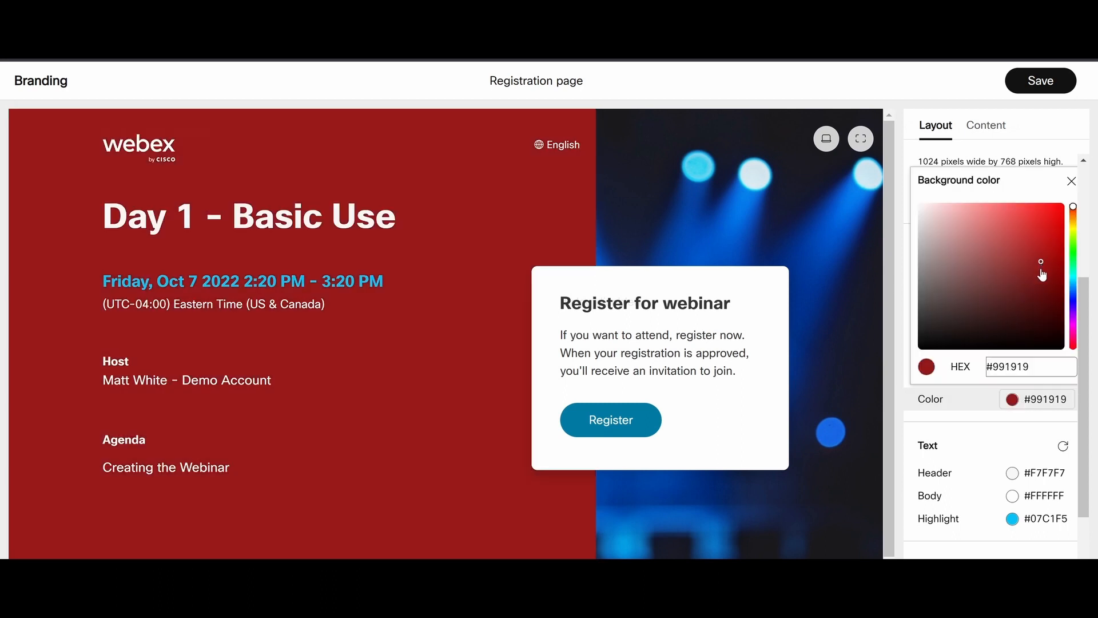
{"action": "left_click", "coordinate": [1047, 305]}
{"action": "left_click", "coordinate": [1040, 312]}
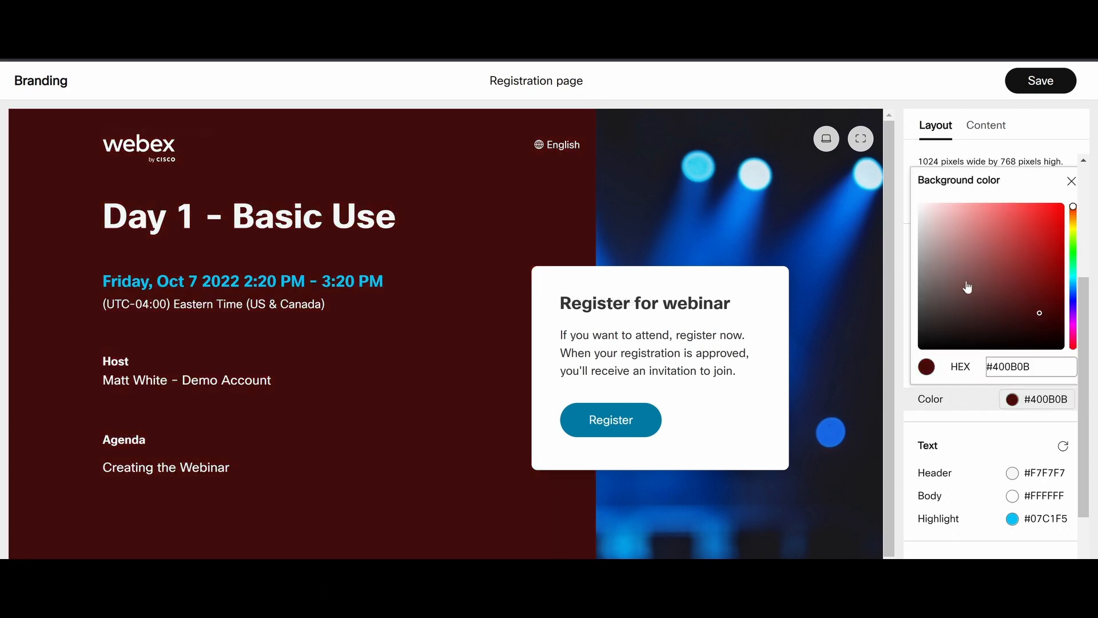
{"action": "left_click_drag", "start_coordinate": [926, 207], "coordinate": [916, 334]}
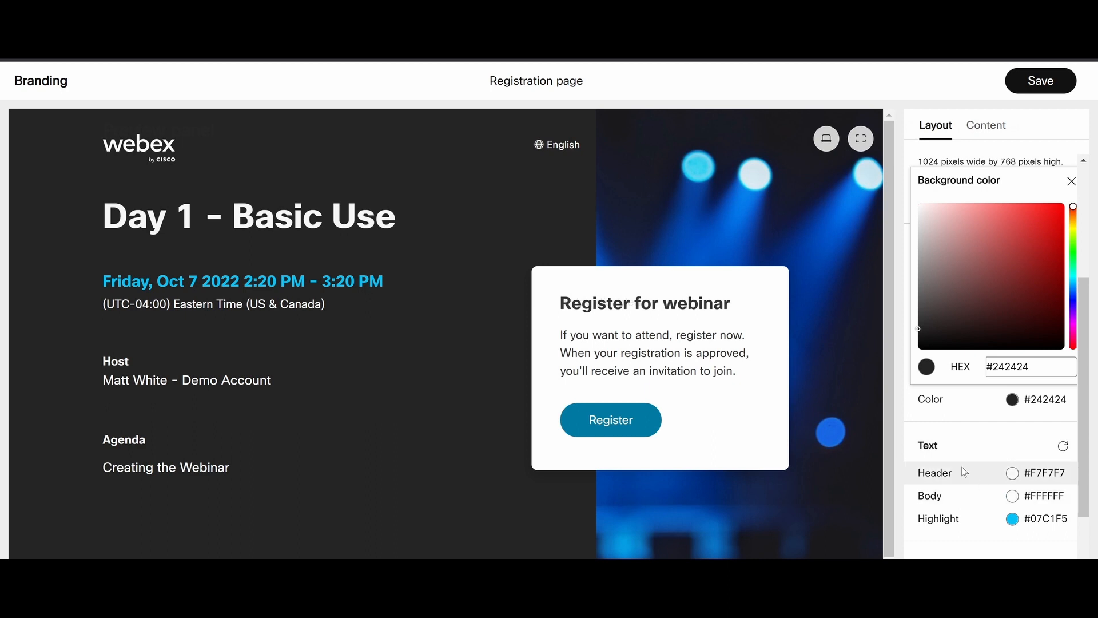
{"action": "left_click", "coordinate": [966, 427]}
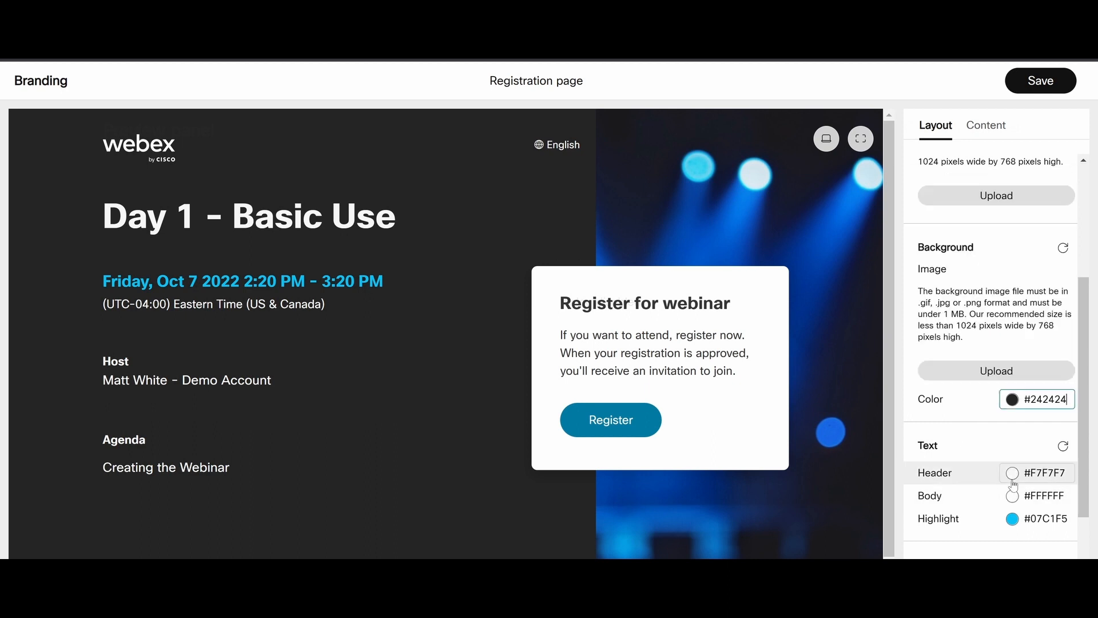
{"action": "scroll", "coordinate": [1007, 544], "scroll_direction": "down", "scroll_amount": 1}
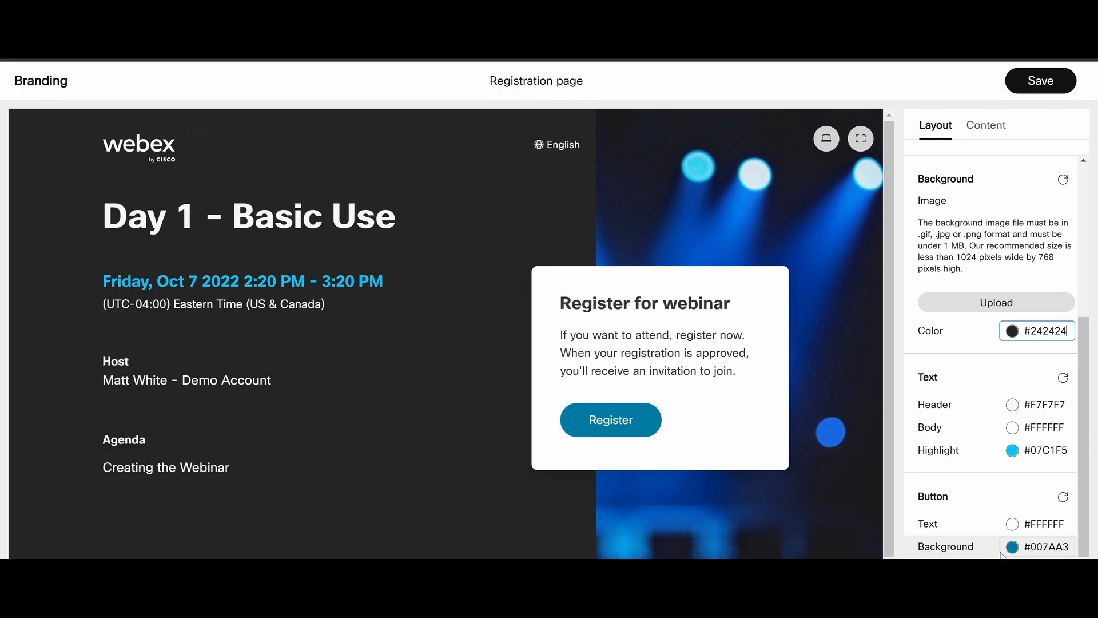
{"action": "left_click", "coordinate": [1040, 81]}
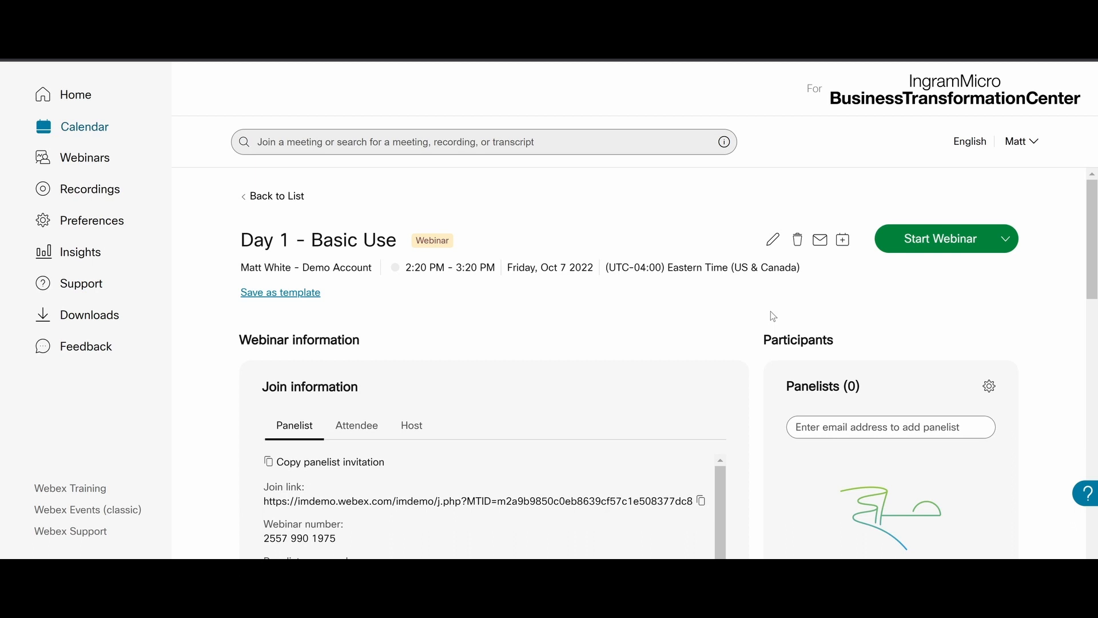
- Open the scheduled webinar for editing and look over its topic, date, panelists, agenda and option sections
{"action": "left_click", "coordinate": [774, 242]}
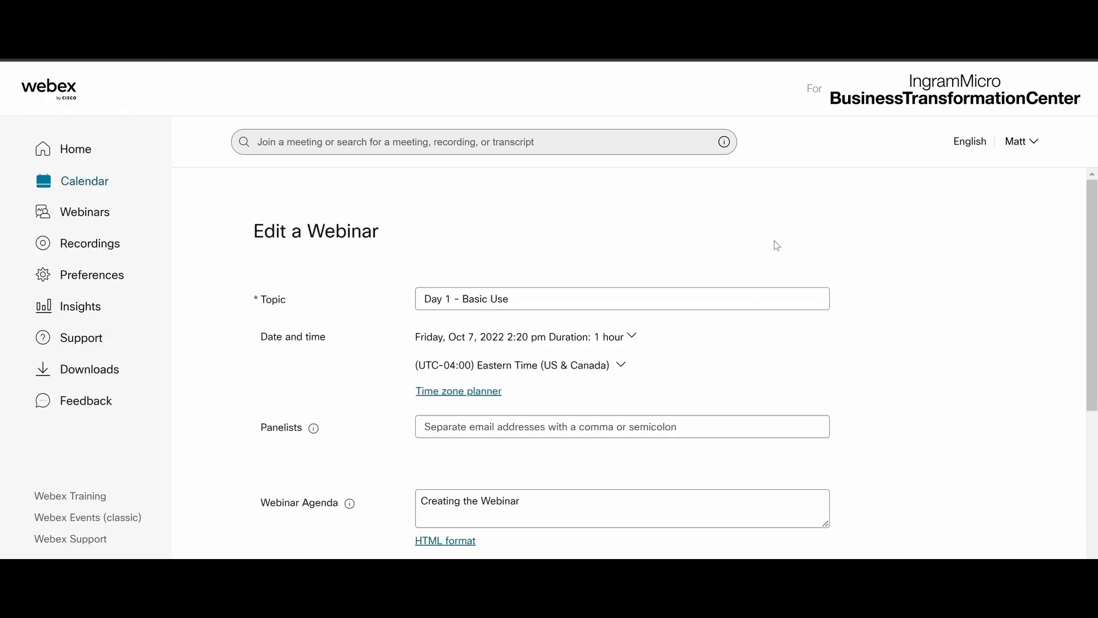
{"action": "scroll", "coordinate": [687, 399], "scroll_direction": "down", "scroll_amount": 5}
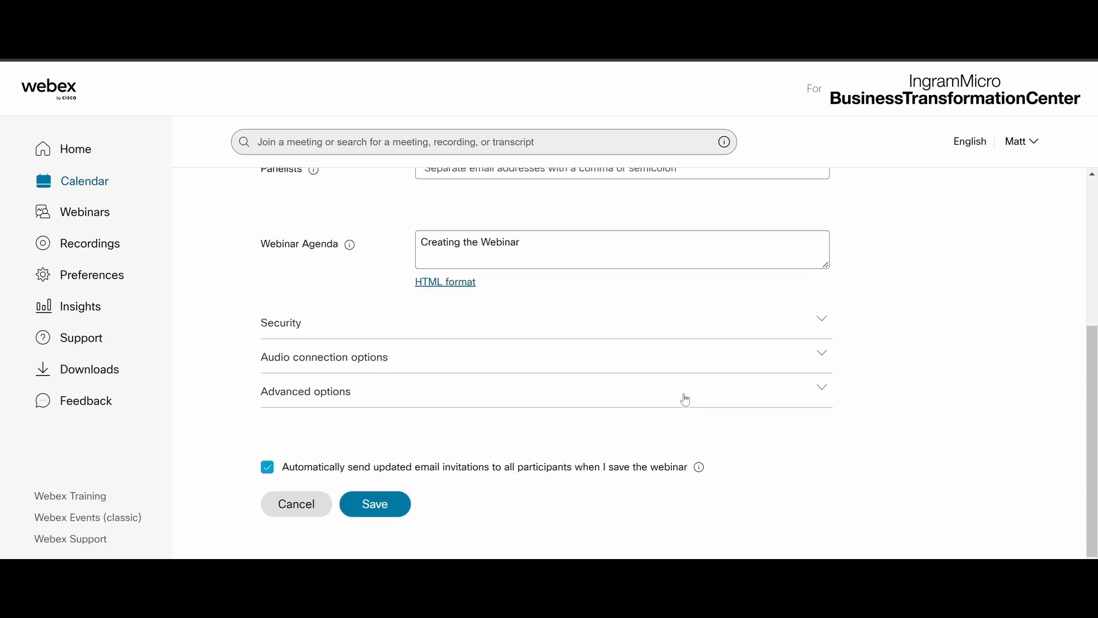
{"action": "scroll", "coordinate": [687, 399], "scroll_direction": "up", "scroll_amount": 4}
{"action": "scroll", "coordinate": [686, 398], "scroll_direction": "up", "scroll_amount": 1}
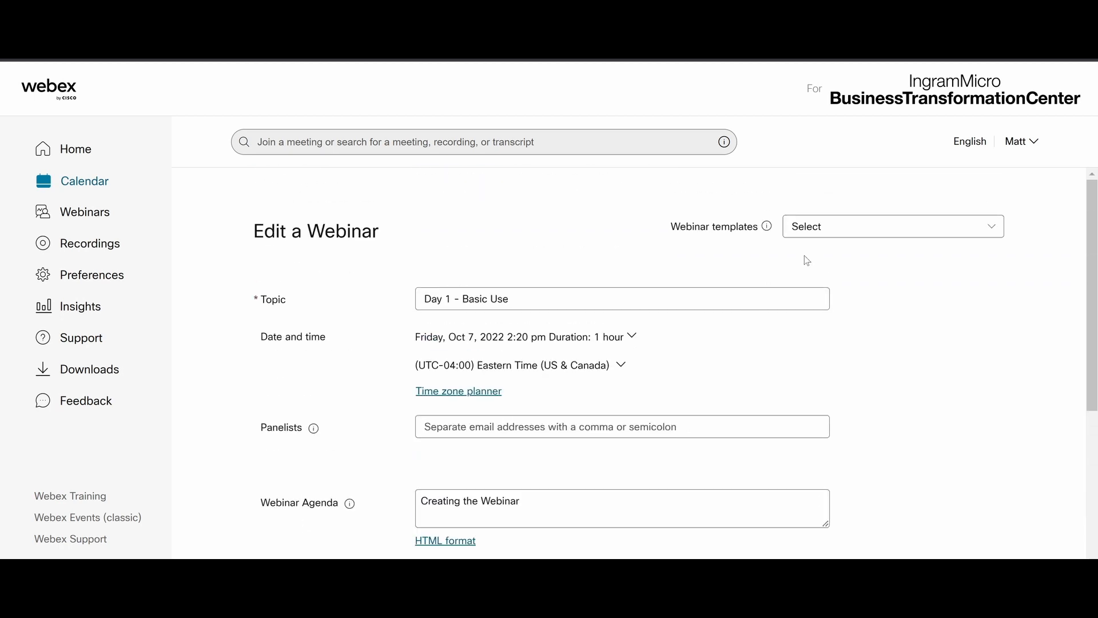
- Check the available webinar templates and the remaining option sections, and leave the webinar editor without saving
{"action": "left_click", "coordinate": [851, 229]}
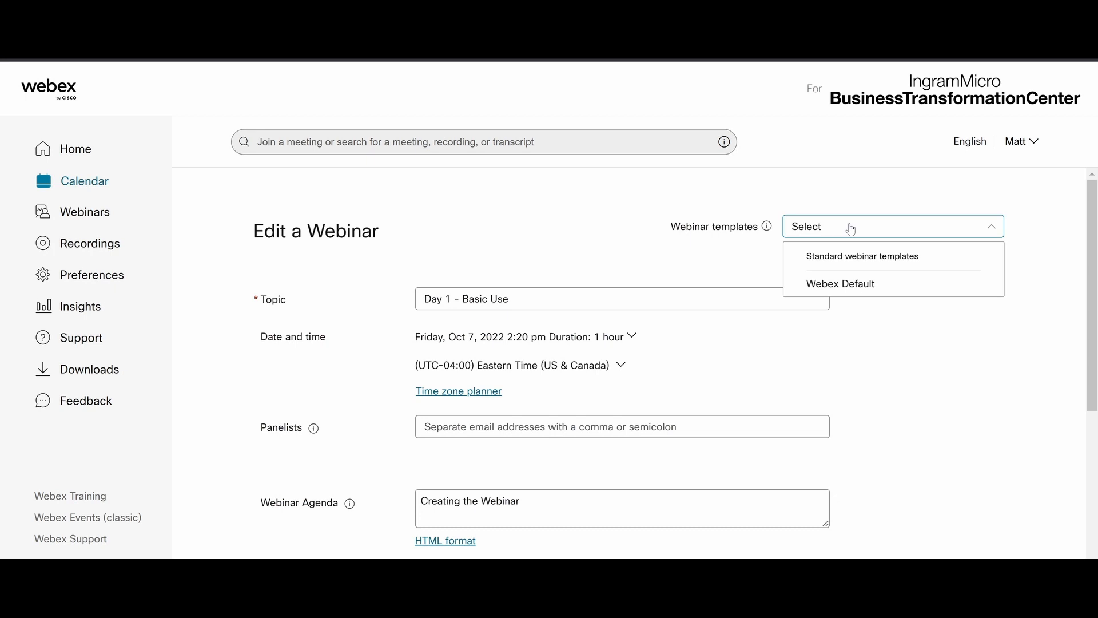
{"action": "left_click", "coordinate": [902, 371]}
{"action": "scroll", "coordinate": [781, 393], "scroll_direction": "down", "scroll_amount": 3}
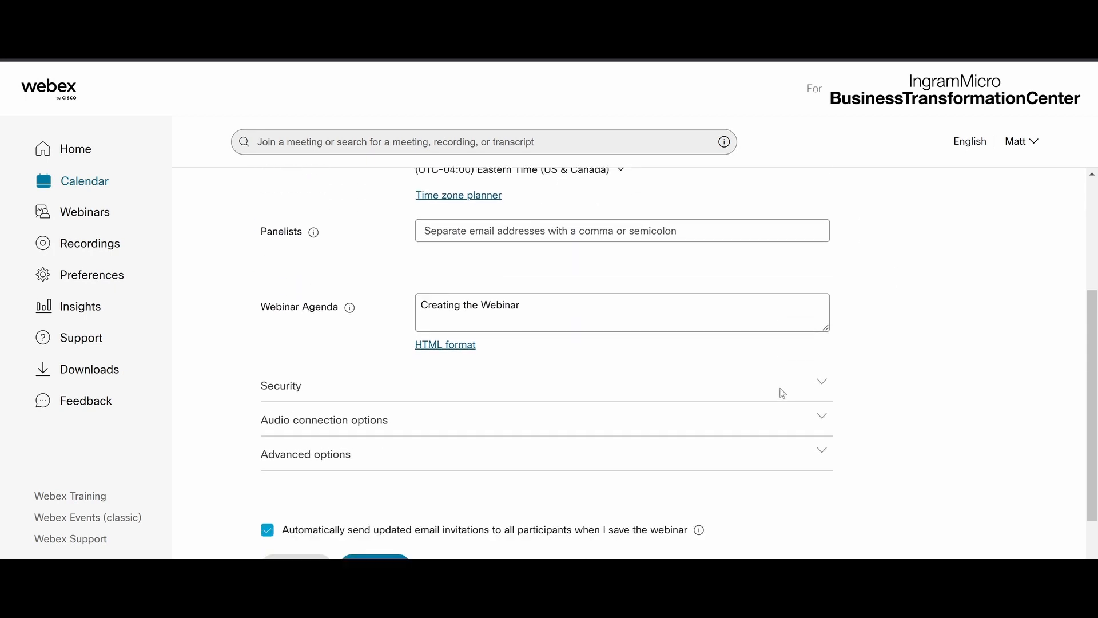
{"action": "scroll", "coordinate": [783, 394], "scroll_direction": "down", "scroll_amount": 1}
{"action": "left_click", "coordinate": [301, 487]}
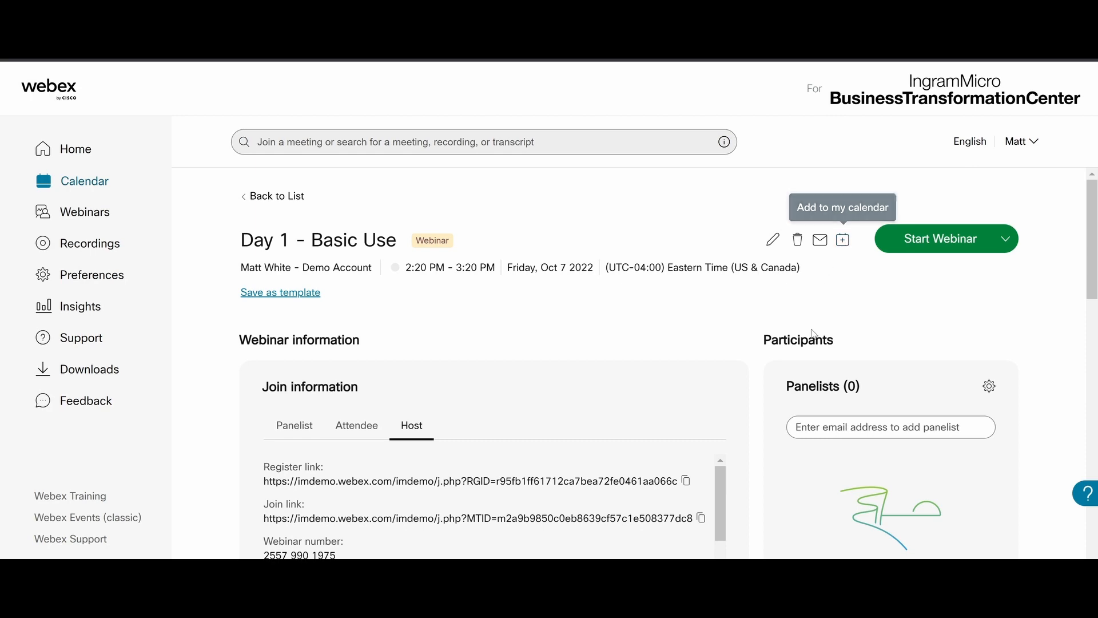
- Review the pending, accepted, rejected and all lists in the webinar's registration management and return to the webinar details
{"action": "scroll", "coordinate": [814, 334], "scroll_direction": "down", "scroll_amount": 5}
{"action": "scroll", "coordinate": [814, 334], "scroll_direction": "down", "scroll_amount": 3}
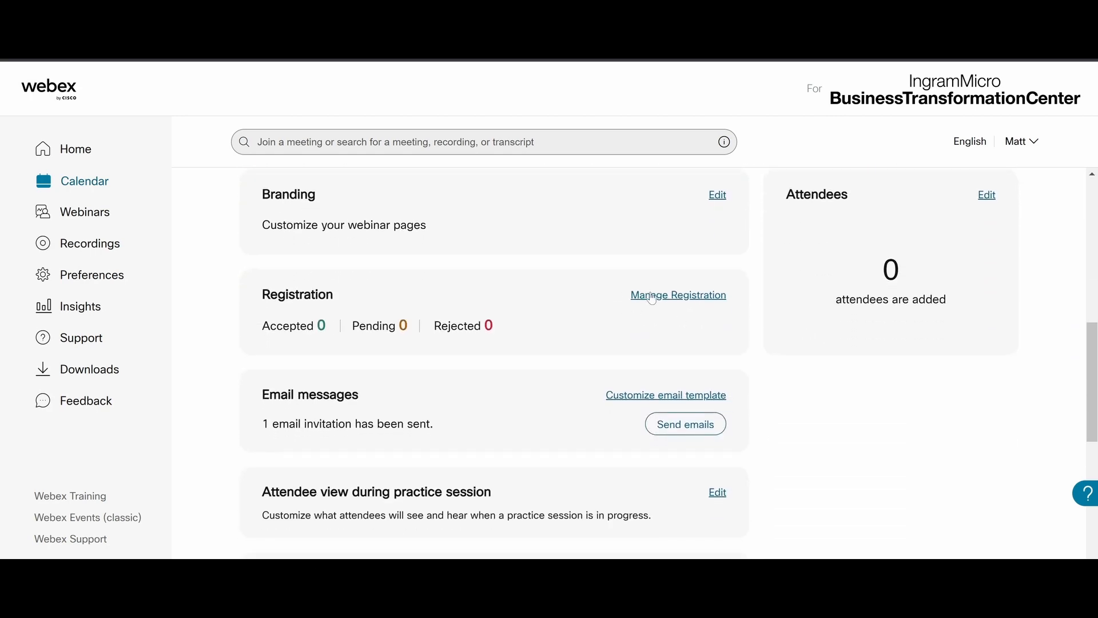
{"action": "left_click", "coordinate": [652, 295]}
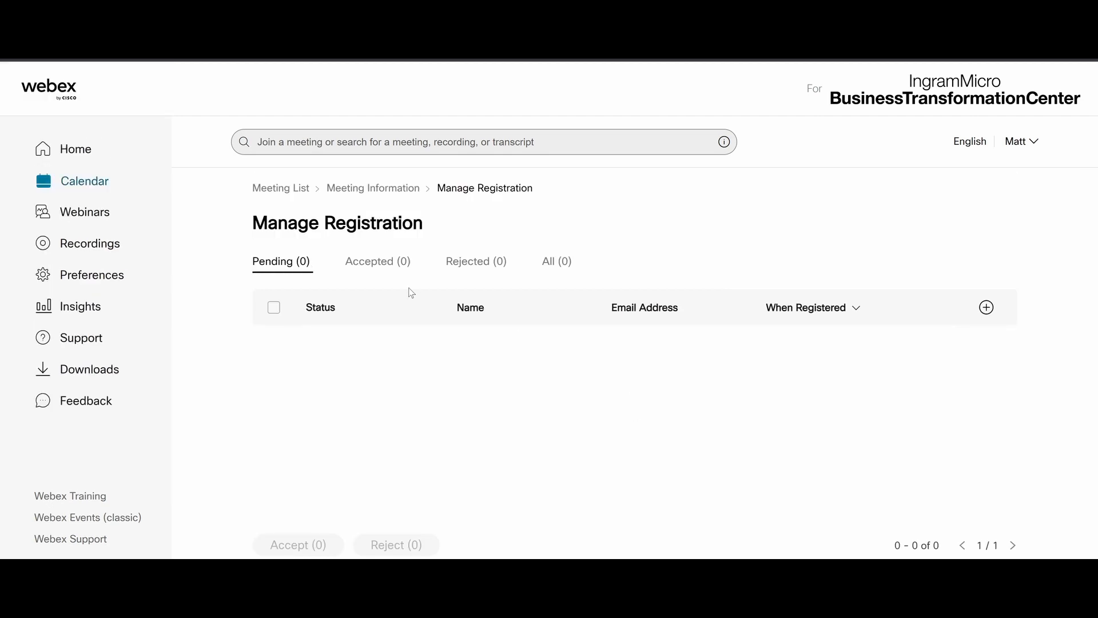
{"action": "left_click", "coordinate": [378, 263]}
{"action": "left_click", "coordinate": [500, 257]}
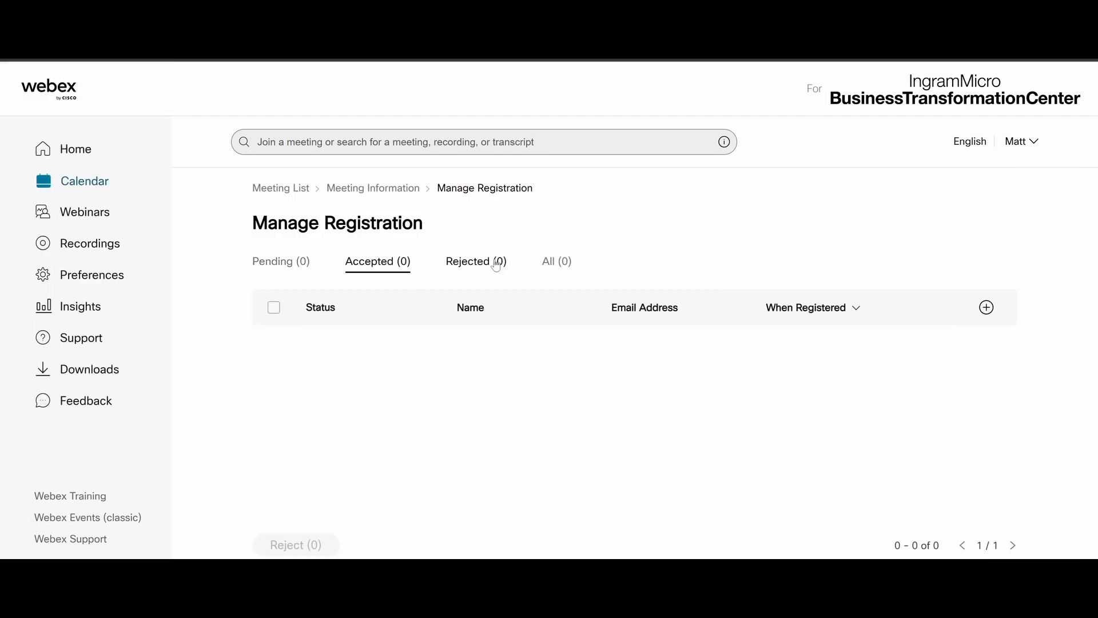
{"action": "left_click", "coordinate": [548, 263]}
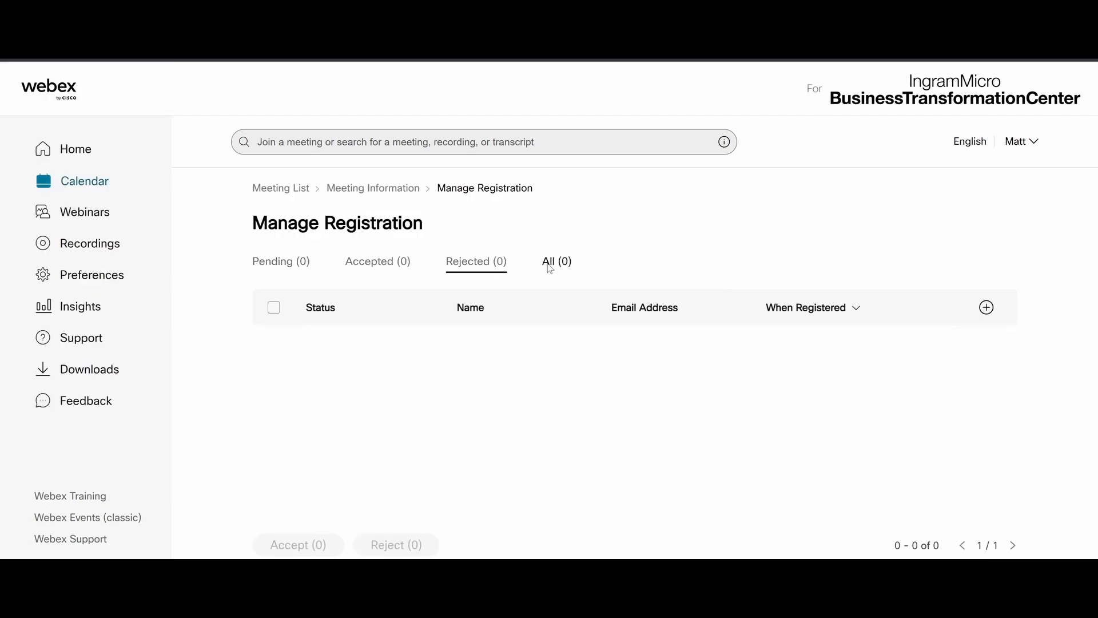
{"action": "left_click", "coordinate": [280, 267]}
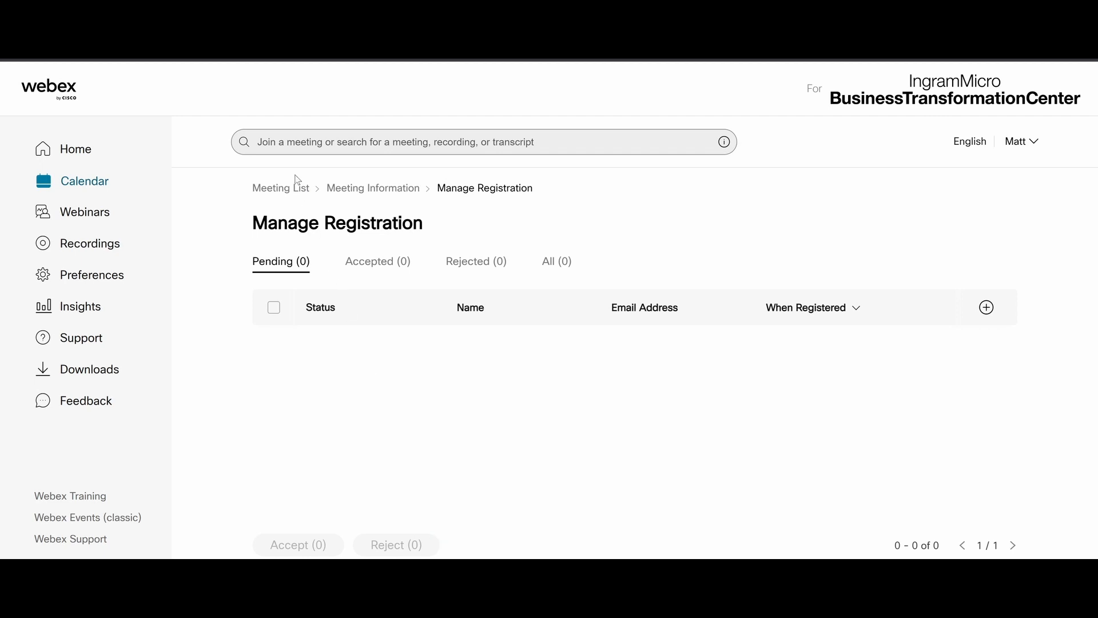
{"action": "left_click", "coordinate": [361, 188]}
- Open the email template customization for the webinar and look over the invitation, registration, update, reminder and follow-up messages
{"action": "scroll", "coordinate": [618, 330], "scroll_direction": "down", "scroll_amount": 10}
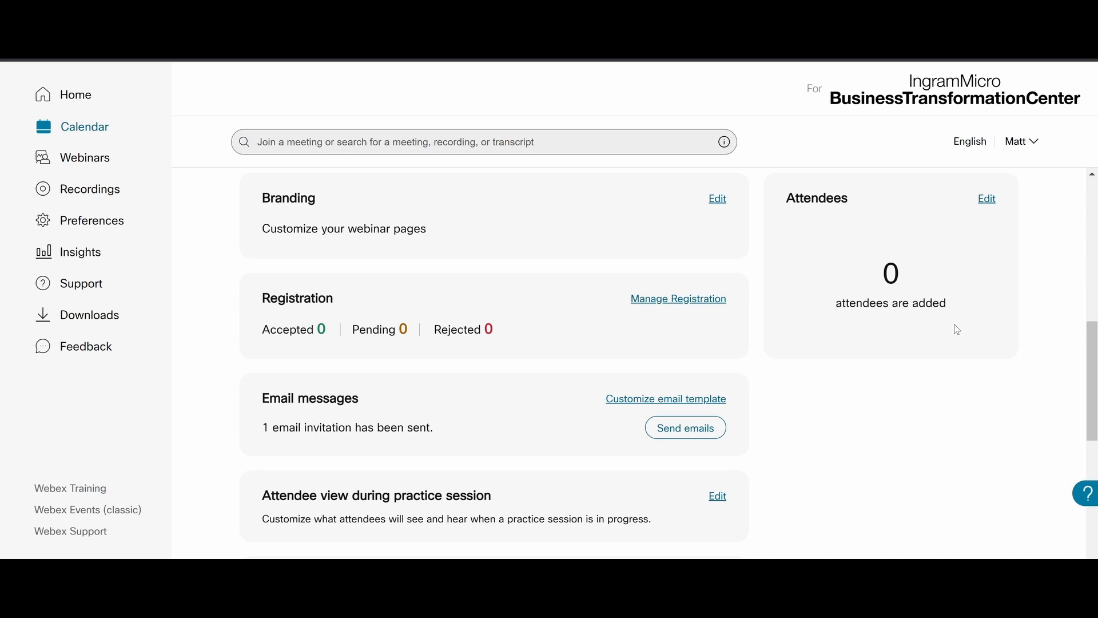
{"action": "scroll", "coordinate": [906, 398], "scroll_direction": "down", "scroll_amount": 1}
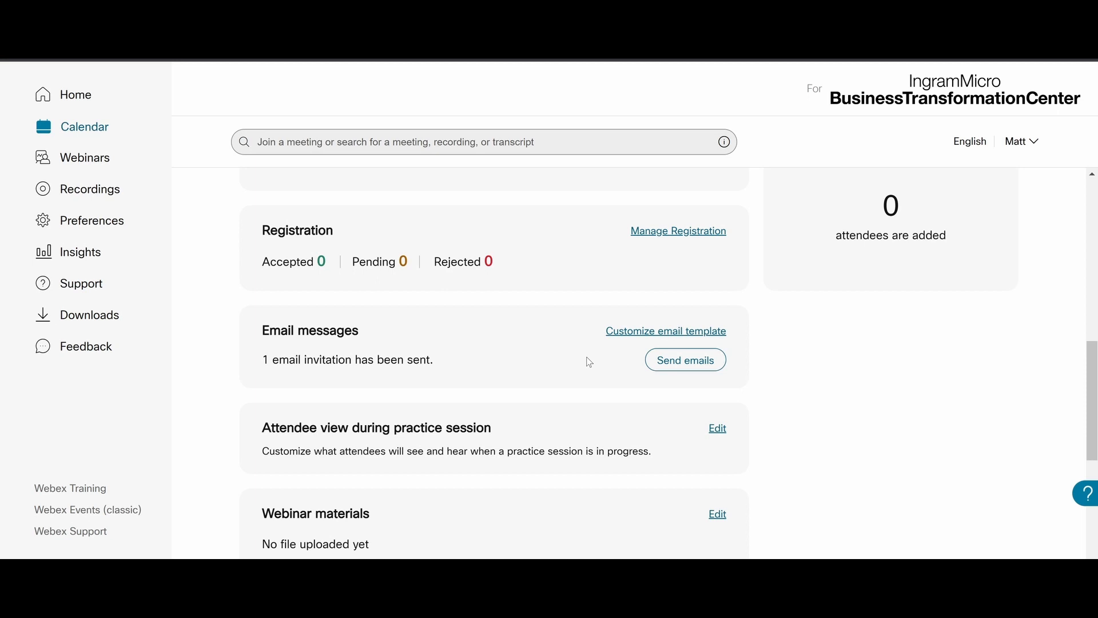
{"action": "left_click", "coordinate": [615, 332]}
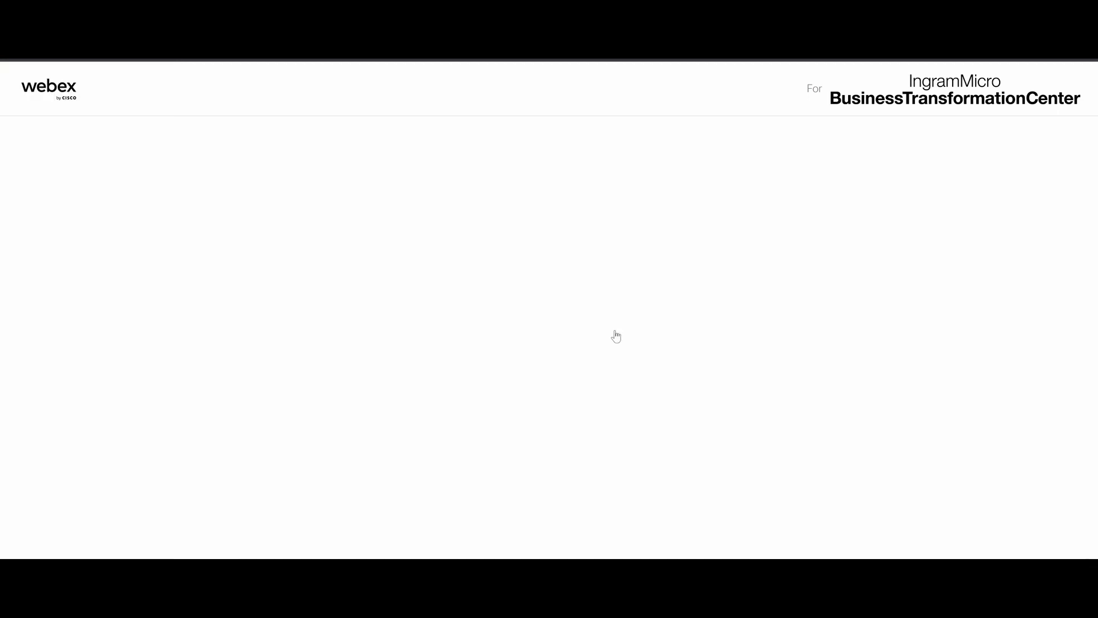
{"action": "scroll", "coordinate": [606, 409], "scroll_direction": "down", "scroll_amount": 2}
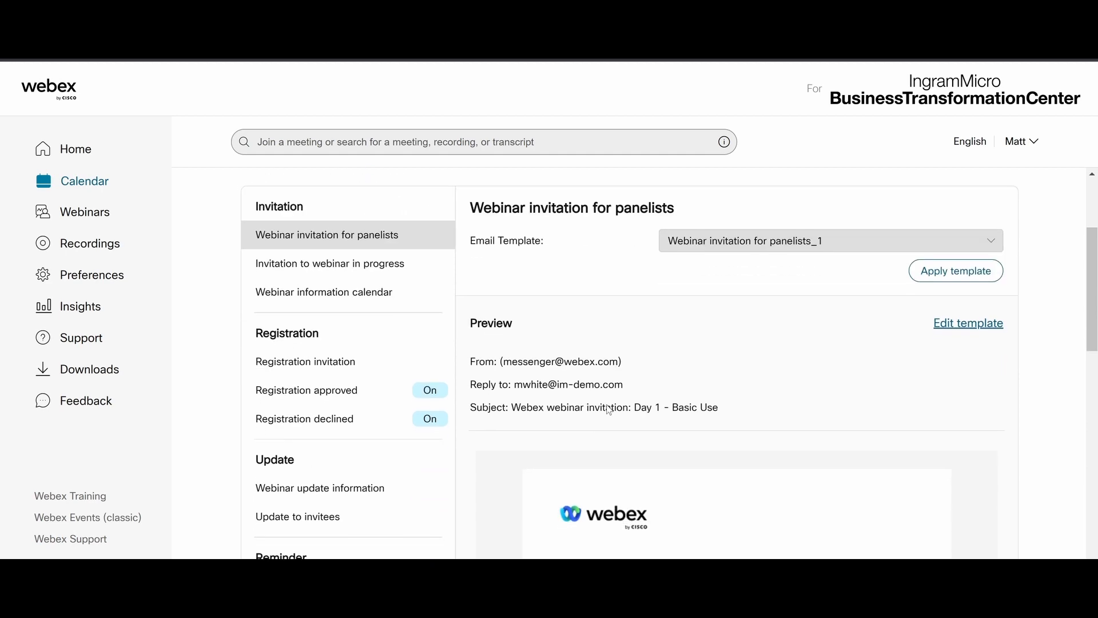
{"action": "scroll", "coordinate": [609, 410], "scroll_direction": "down", "scroll_amount": 3}
{"action": "scroll", "coordinate": [609, 410], "scroll_direction": "down", "scroll_amount": 2}
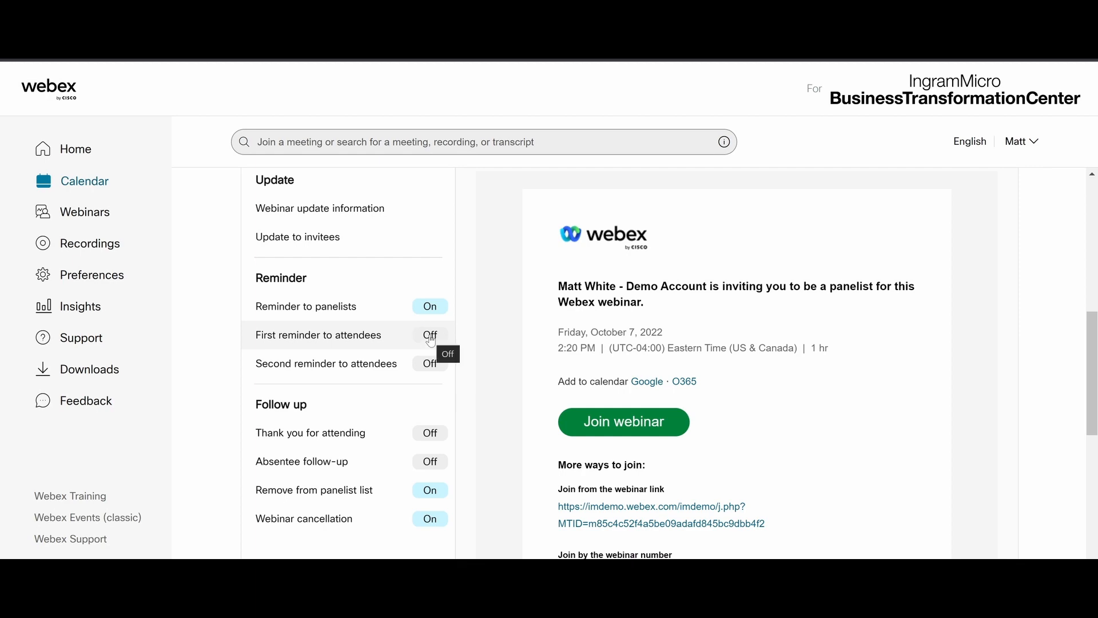
- Examine the first attendee reminder's enable option, reminder time and email preview, and return to the webinar details
{"action": "left_click", "coordinate": [430, 339]}
{"action": "scroll", "coordinate": [475, 422], "scroll_direction": "down", "scroll_amount": 5}
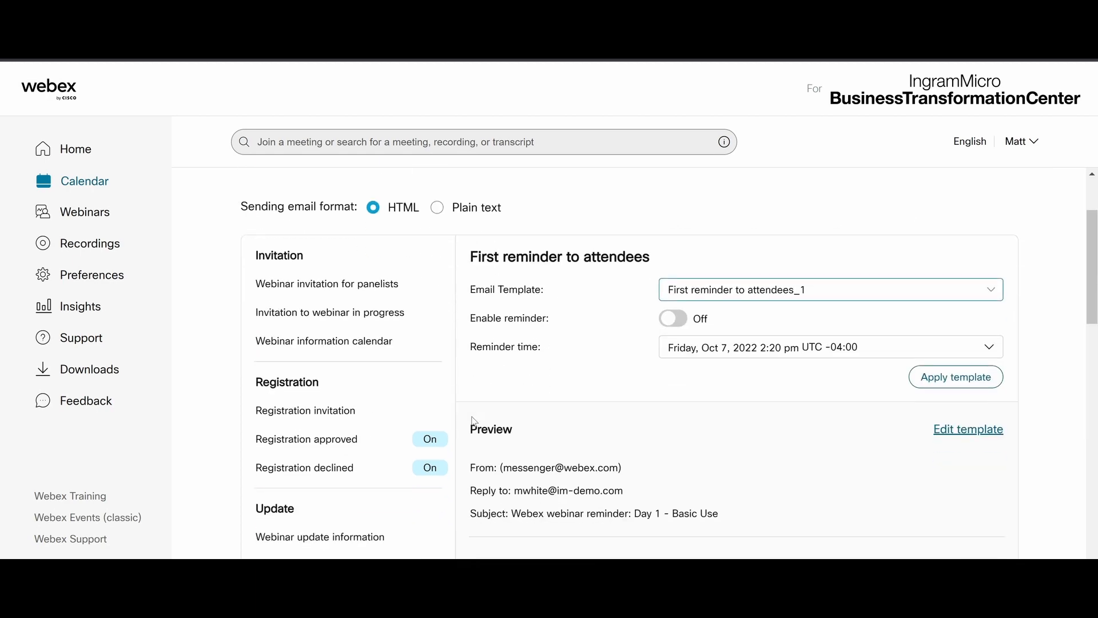
{"action": "scroll", "coordinate": [475, 421], "scroll_direction": "down", "scroll_amount": 2}
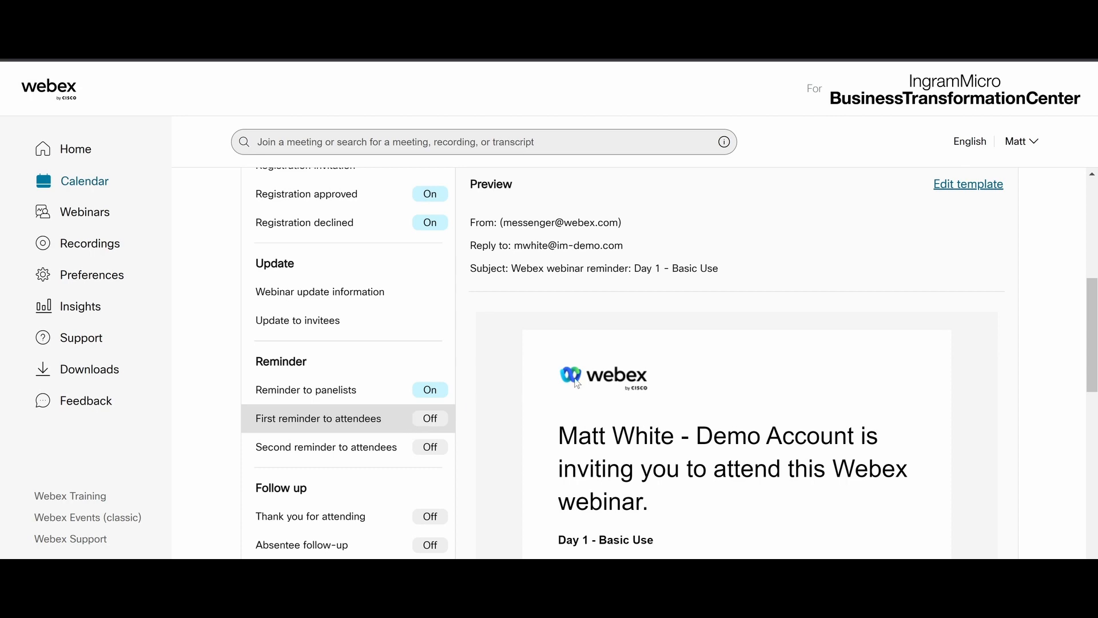
{"action": "scroll", "coordinate": [576, 382], "scroll_direction": "up", "scroll_amount": 3}
{"action": "scroll", "coordinate": [577, 383], "scroll_direction": "up", "scroll_amount": 1}
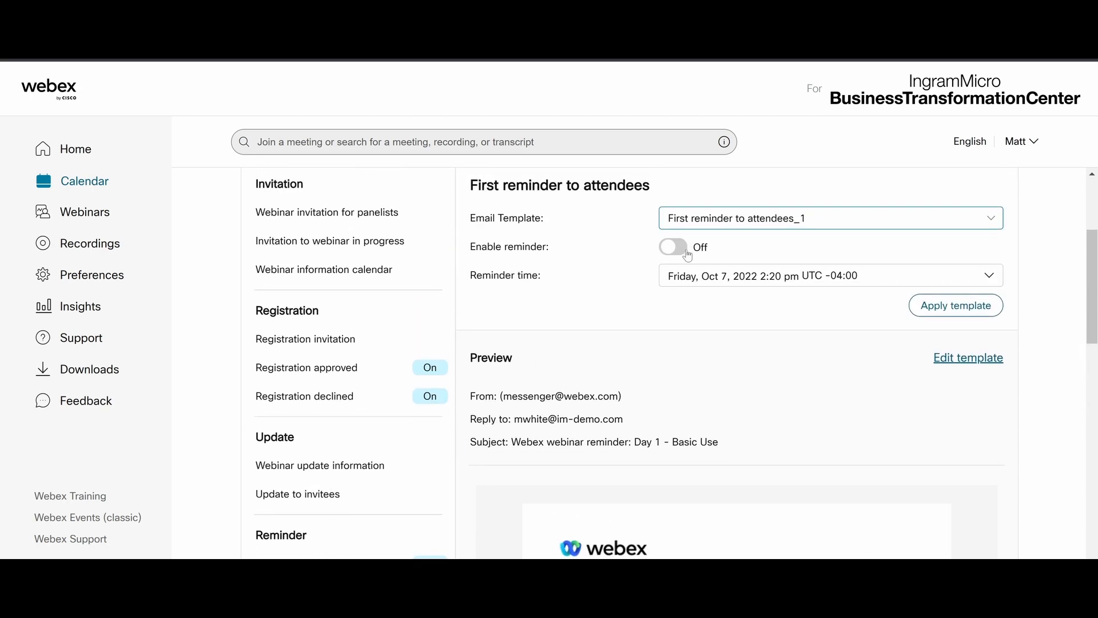
{"action": "scroll", "coordinate": [664, 395], "scroll_direction": "down", "scroll_amount": 5}
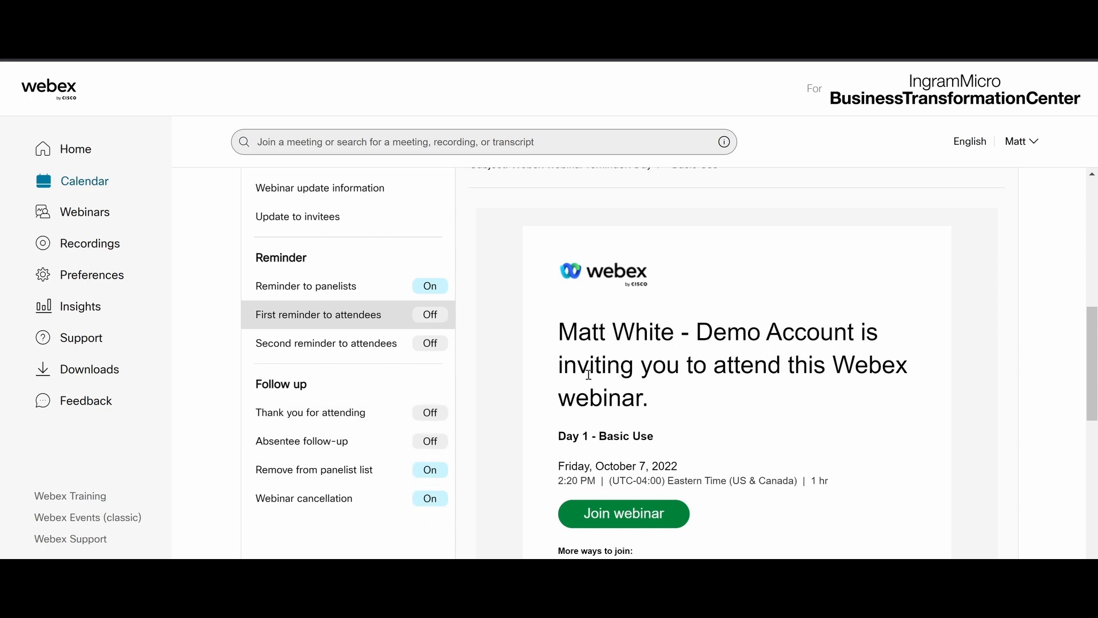
{"action": "scroll", "coordinate": [642, 455], "scroll_direction": "up", "scroll_amount": 2}
{"action": "scroll", "coordinate": [641, 455], "scroll_direction": "up", "scroll_amount": 3}
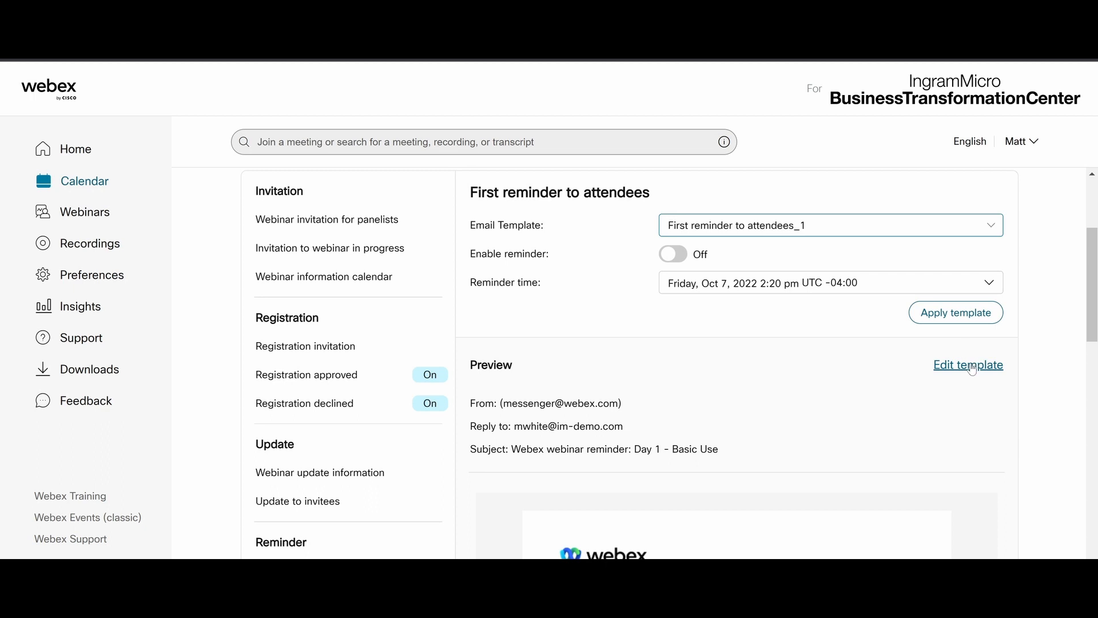
{"action": "scroll", "coordinate": [750, 441], "scroll_direction": "down", "scroll_amount": 3}
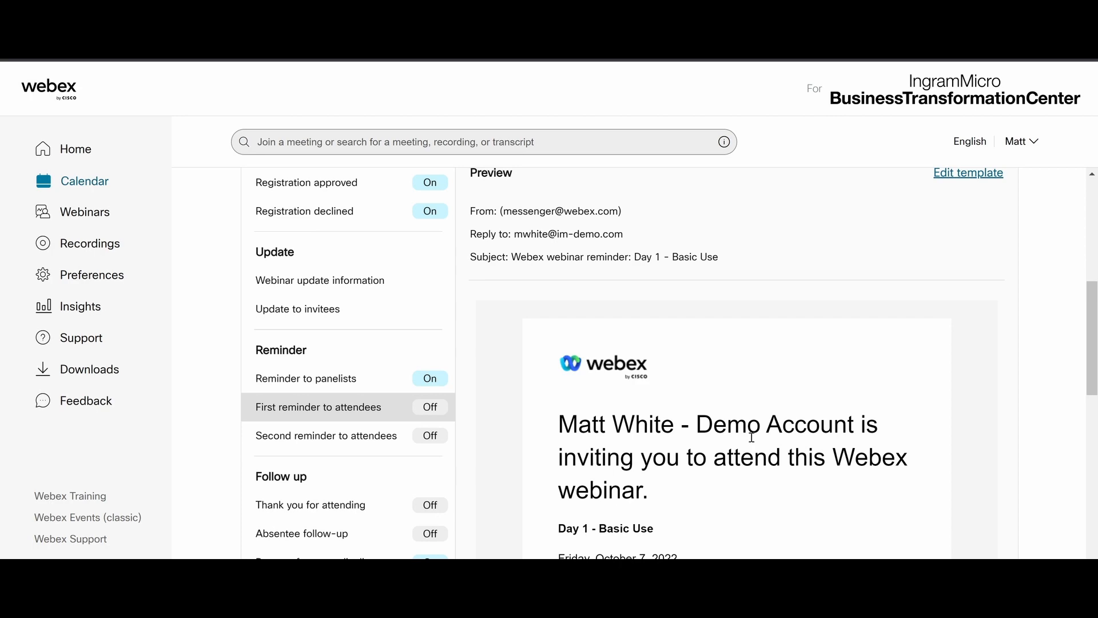
{"action": "scroll", "coordinate": [752, 438], "scroll_direction": "down", "scroll_amount": 2}
{"action": "scroll", "coordinate": [751, 437], "scroll_direction": "up", "scroll_amount": 8}
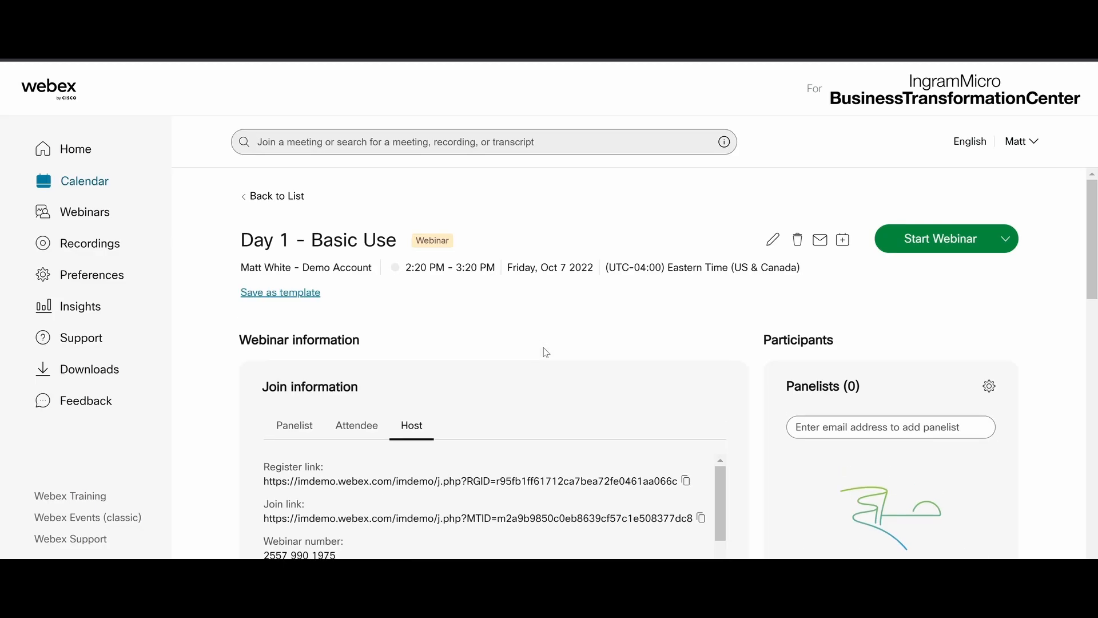
- Open the attendee view during practice session for editing and set its background to the black and gray abstract image
{"action": "scroll", "coordinate": [546, 353], "scroll_direction": "down", "scroll_amount": 7}
{"action": "scroll", "coordinate": [545, 352], "scroll_direction": "down", "scroll_amount": 8}
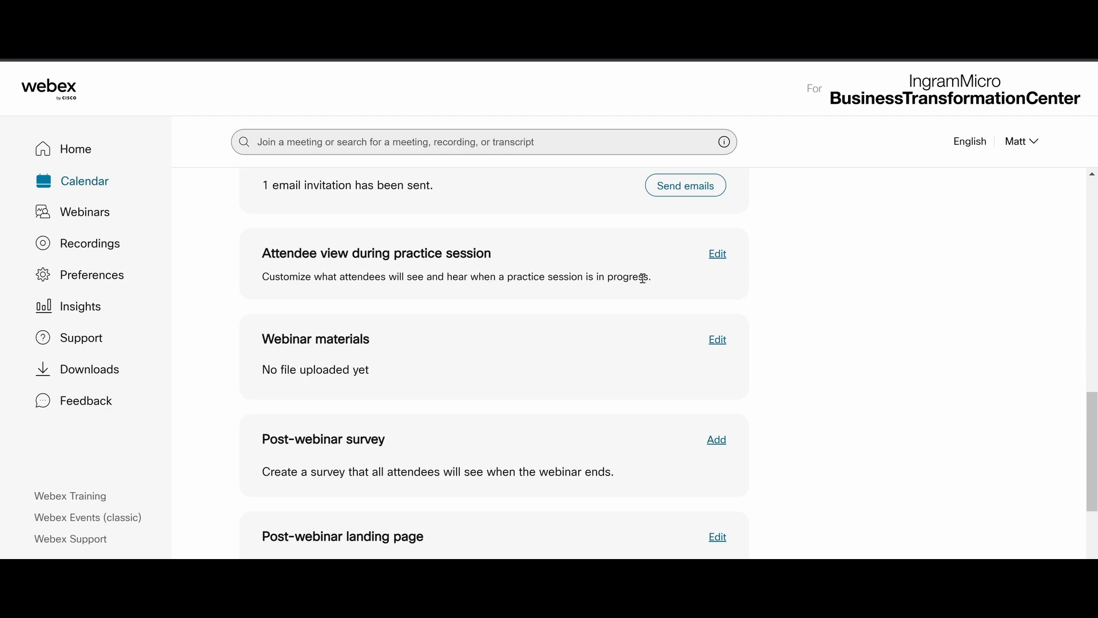
{"action": "left_click", "coordinate": [718, 255]}
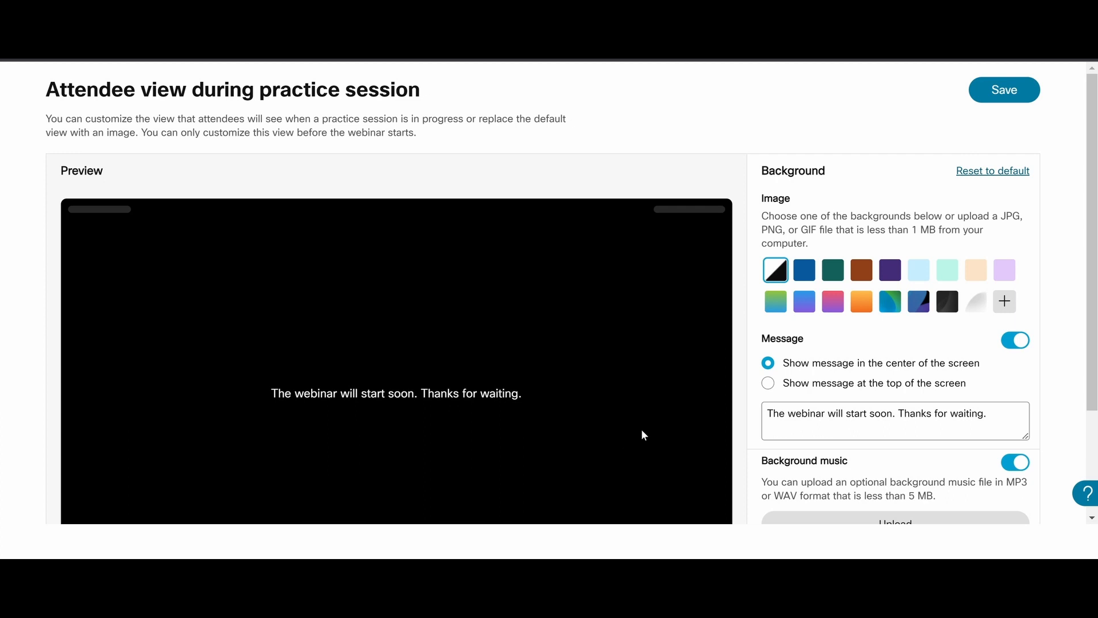
{"action": "left_click", "coordinate": [924, 309]}
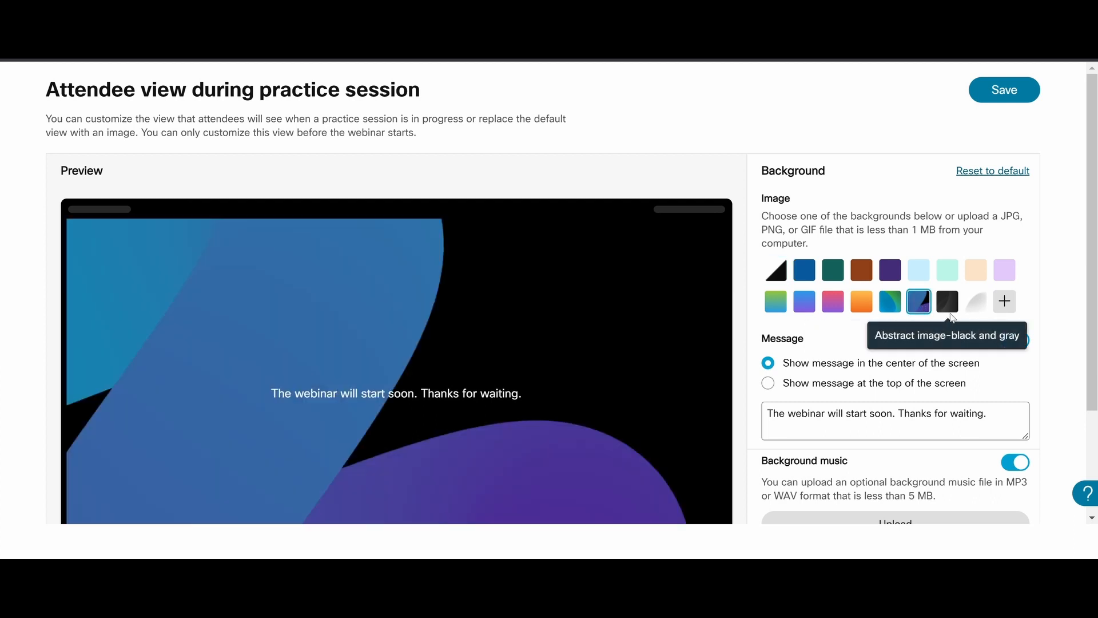
{"action": "left_click", "coordinate": [949, 315]}
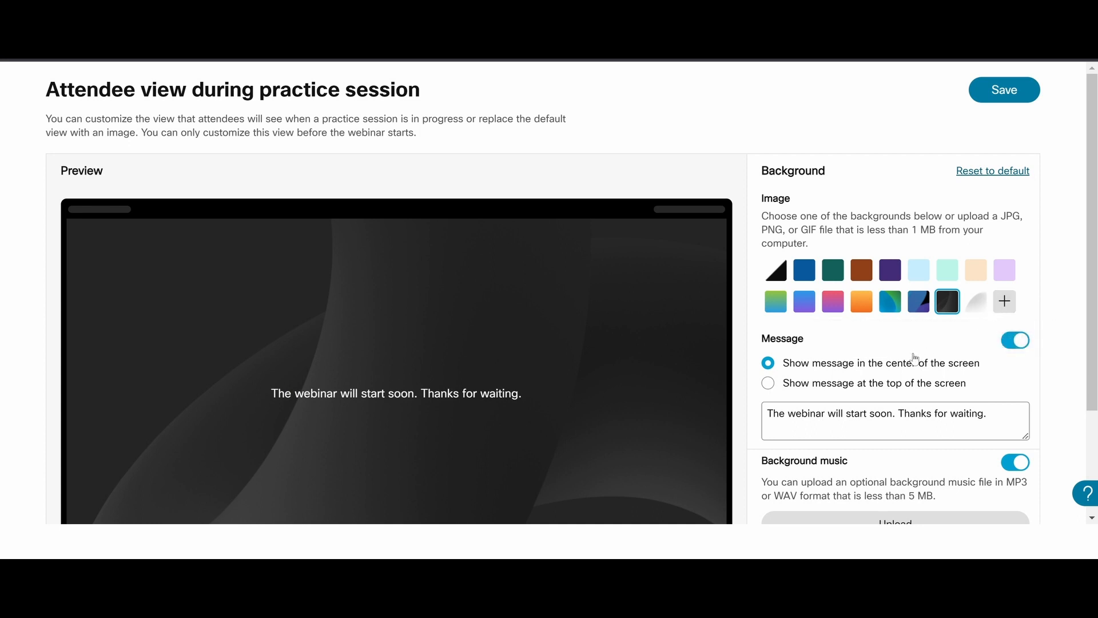
- Shorten the practice session message to "The webinar will start soon." and save the attendee view
{"action": "scroll", "coordinate": [915, 358], "scroll_direction": "down", "scroll_amount": 1}
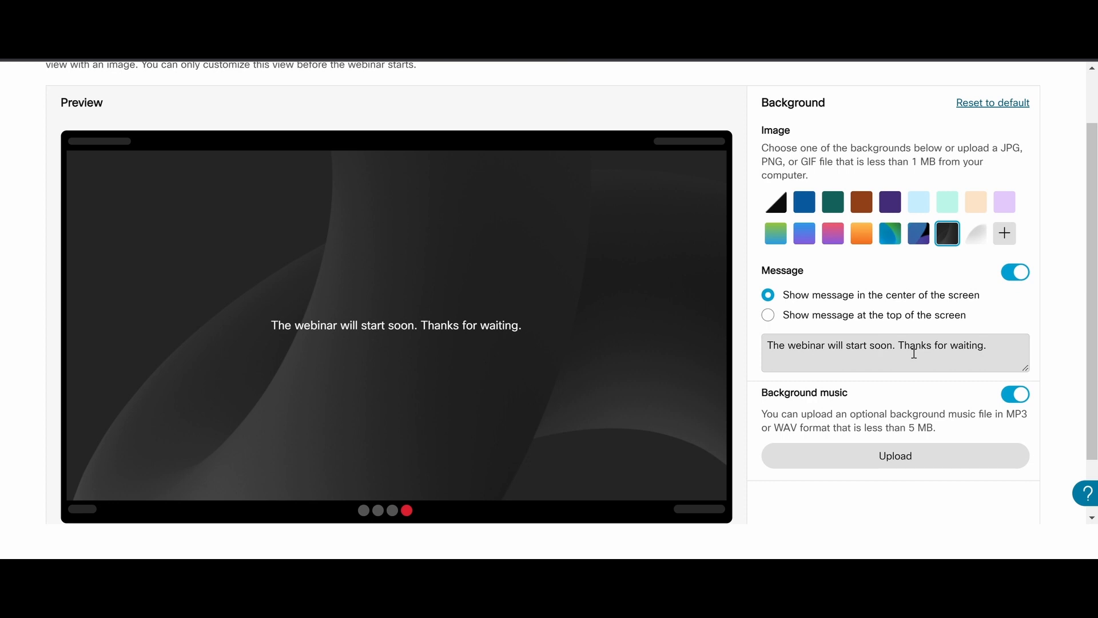
{"action": "left_click", "coordinate": [1005, 351]}
{"action": "left_click_drag", "start_coordinate": [1006, 351], "coordinate": [901, 351]}
{"action": "key", "text": "BackSpace"}
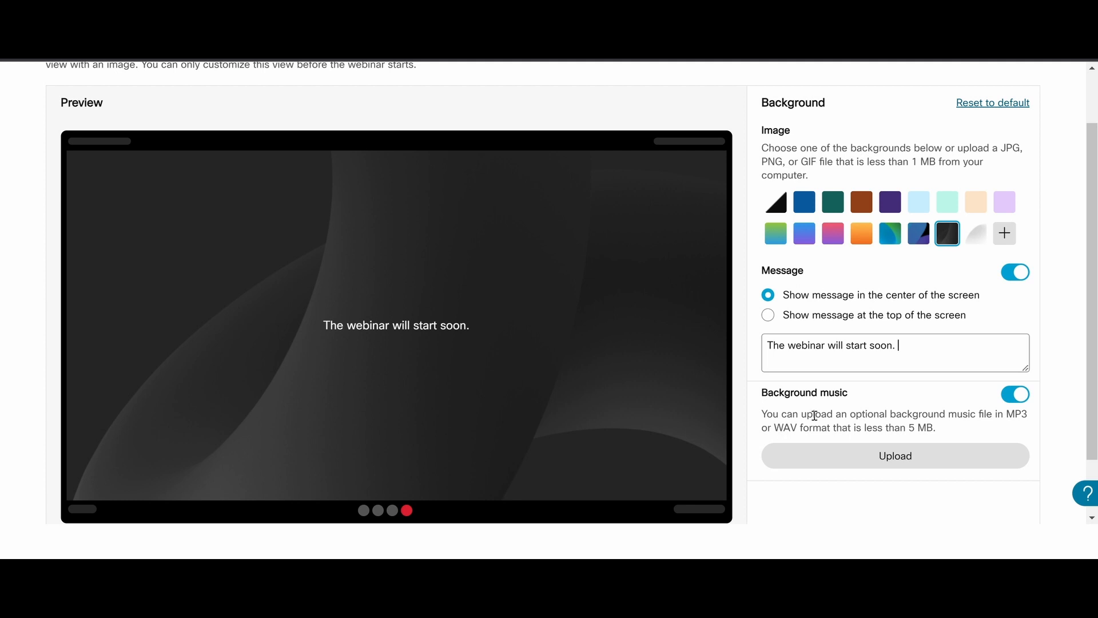
{"action": "scroll", "coordinate": [815, 416], "scroll_direction": "up", "scroll_amount": 1}
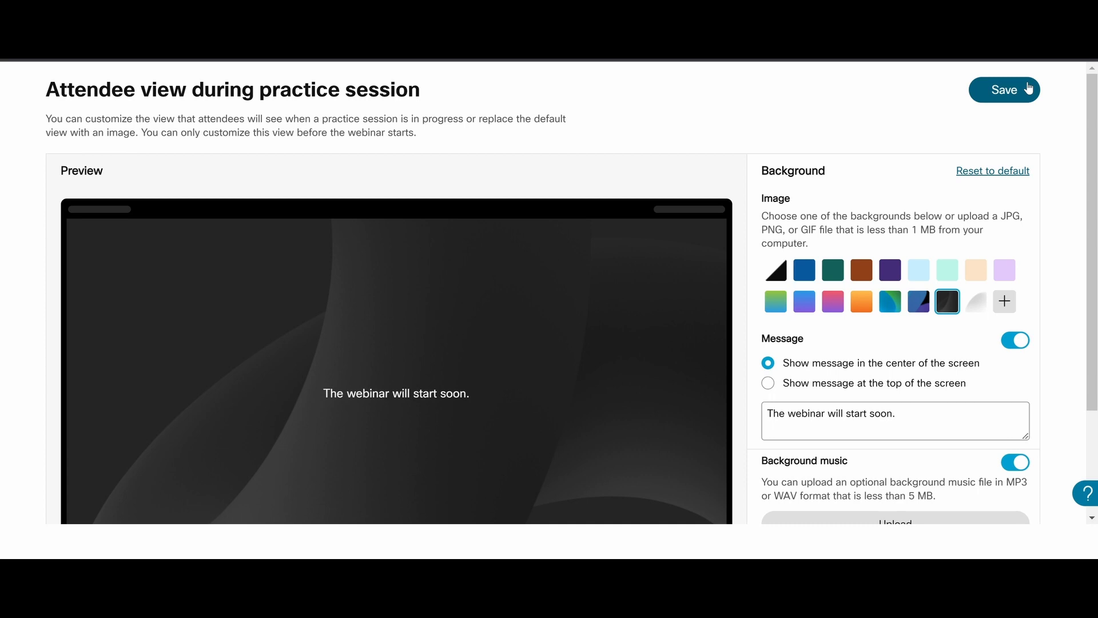
{"action": "left_click", "coordinate": [1010, 91]}
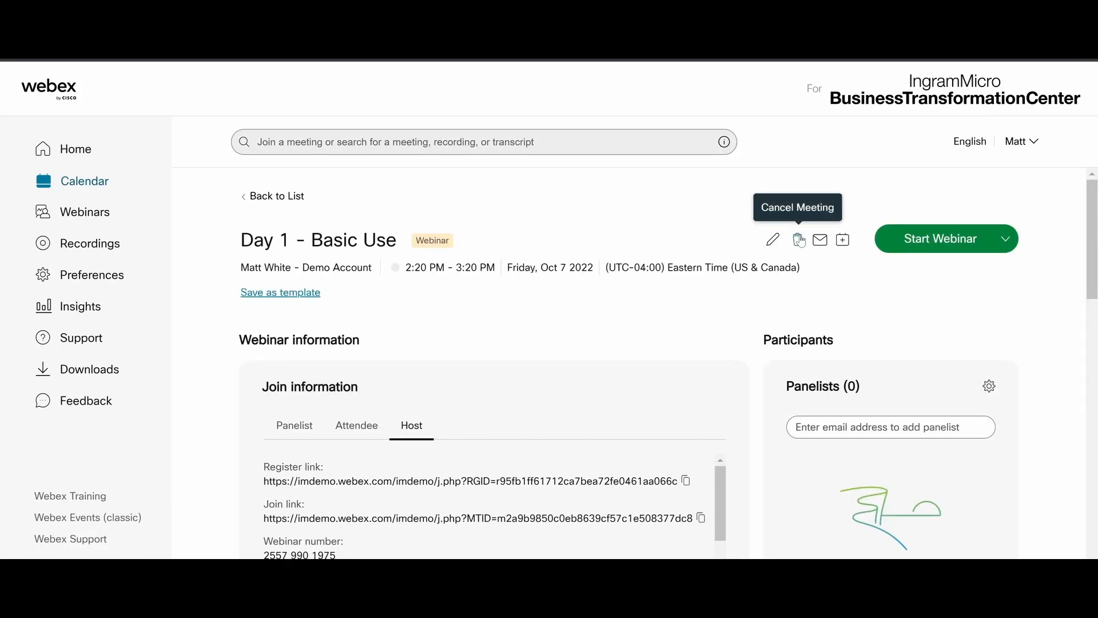
- Open the post-webinar survey editor, look over its questions and layout, and try the blue sample theme
{"action": "scroll", "coordinate": [743, 334], "scroll_direction": "down", "scroll_amount": 10}
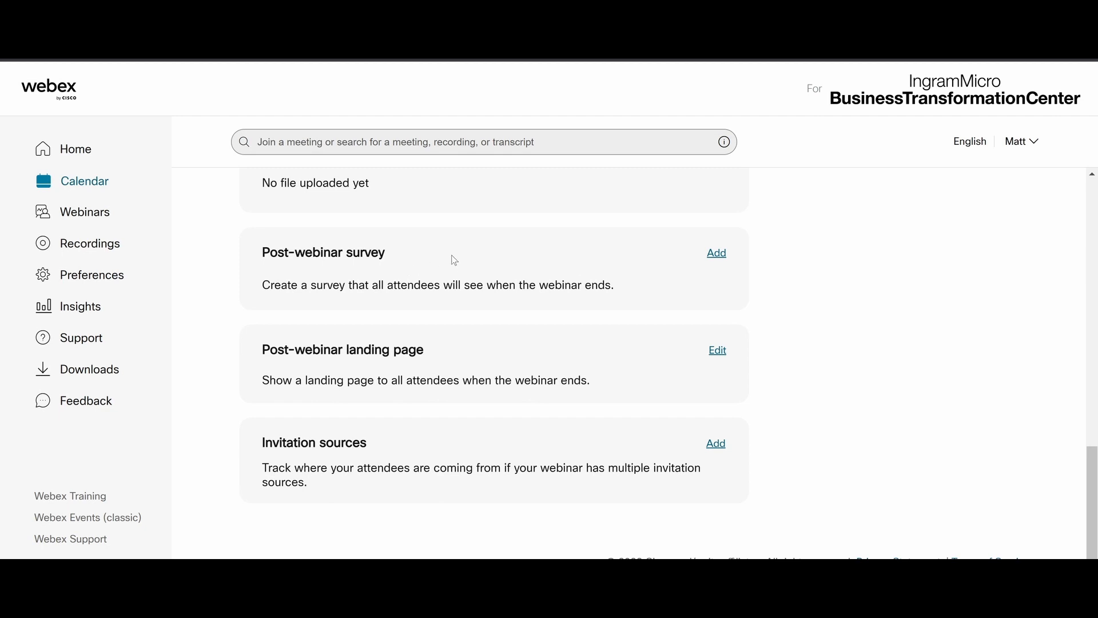
{"action": "left_click", "coordinate": [717, 256]}
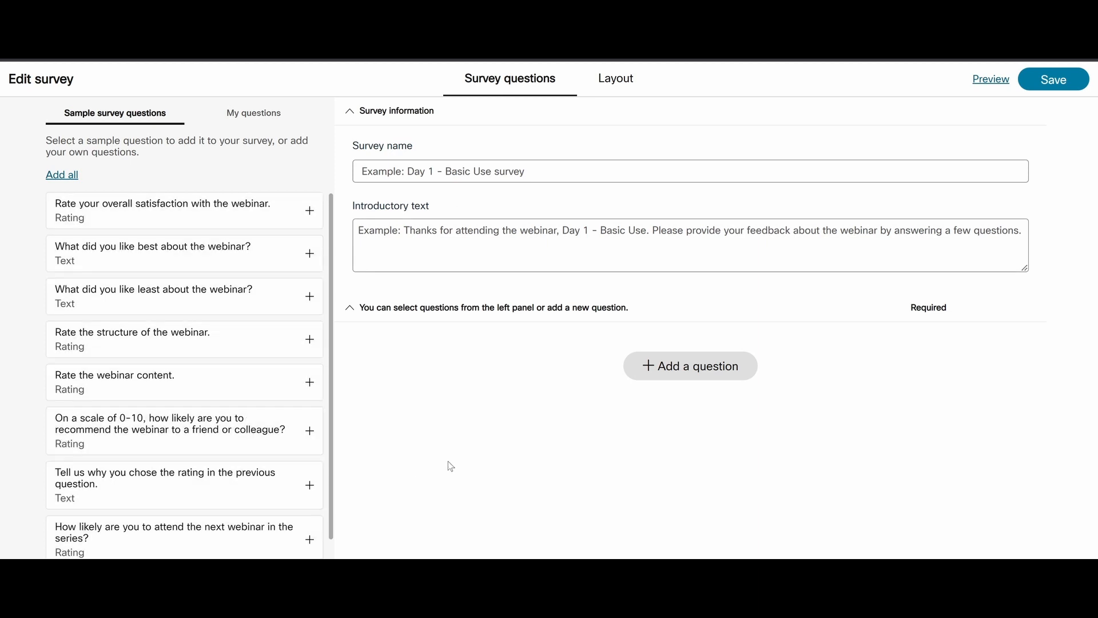
{"action": "left_click", "coordinate": [990, 81]}
{"action": "left_click", "coordinate": [617, 82]}
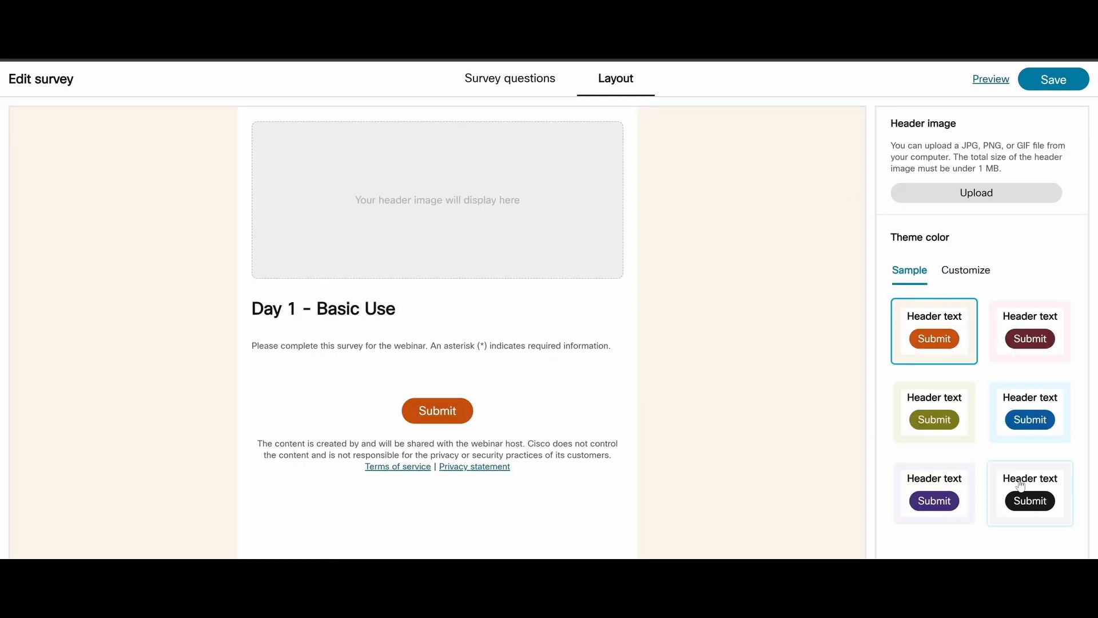
{"action": "left_click", "coordinate": [1031, 428]}
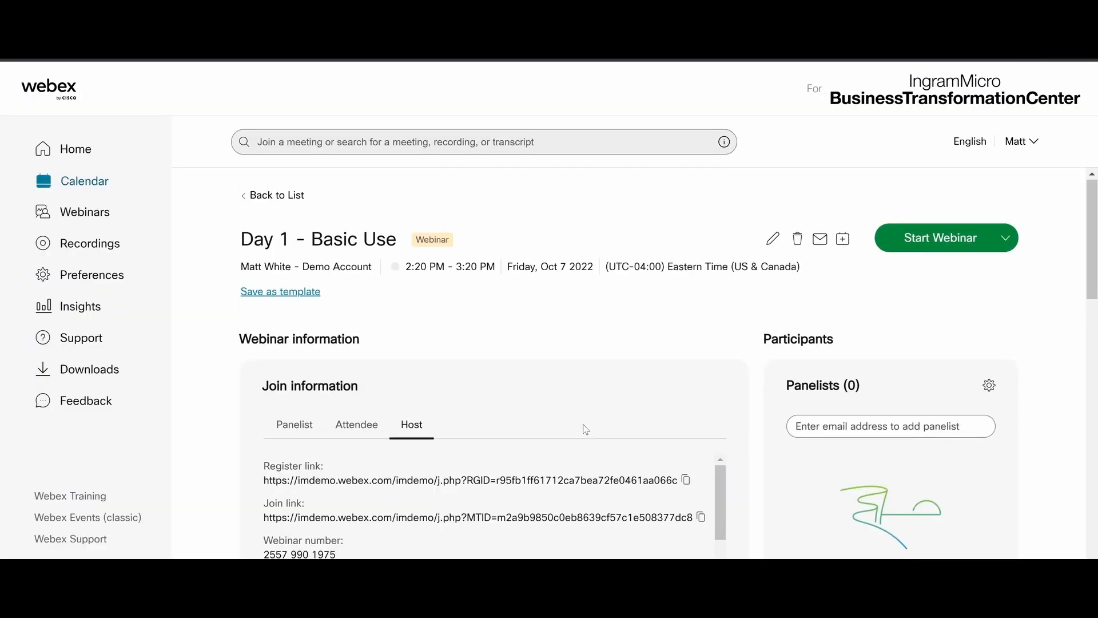
- Open the webinar's invitation sources settings to view the contact and source ID fields, and close them without adding anything
{"action": "scroll", "coordinate": [586, 429], "scroll_direction": "down", "scroll_amount": 15}
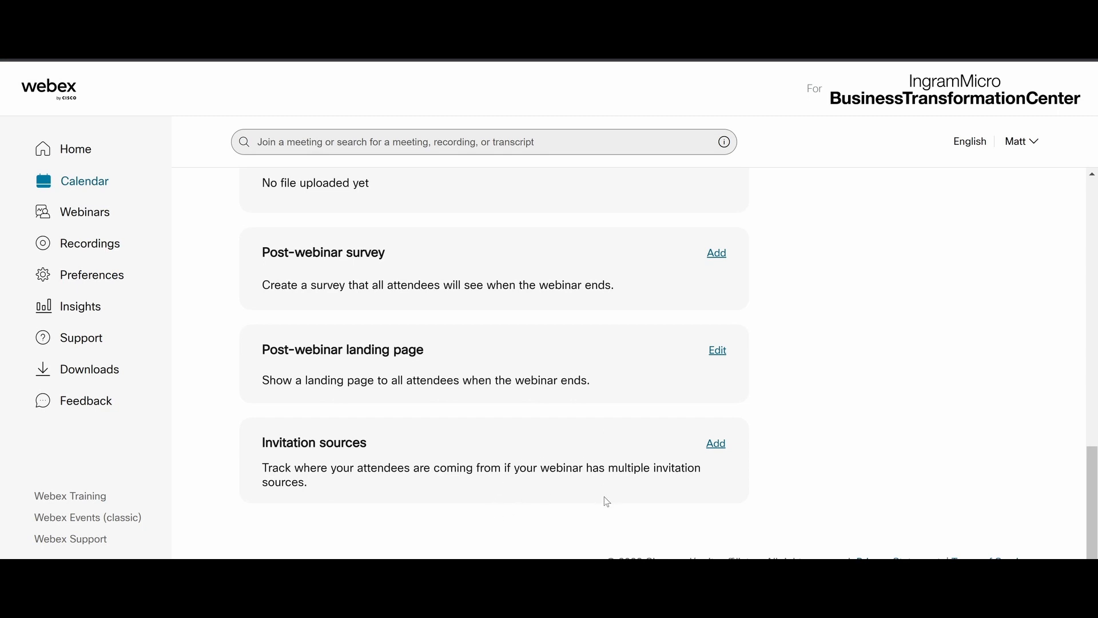
{"action": "left_click", "coordinate": [716, 443]}
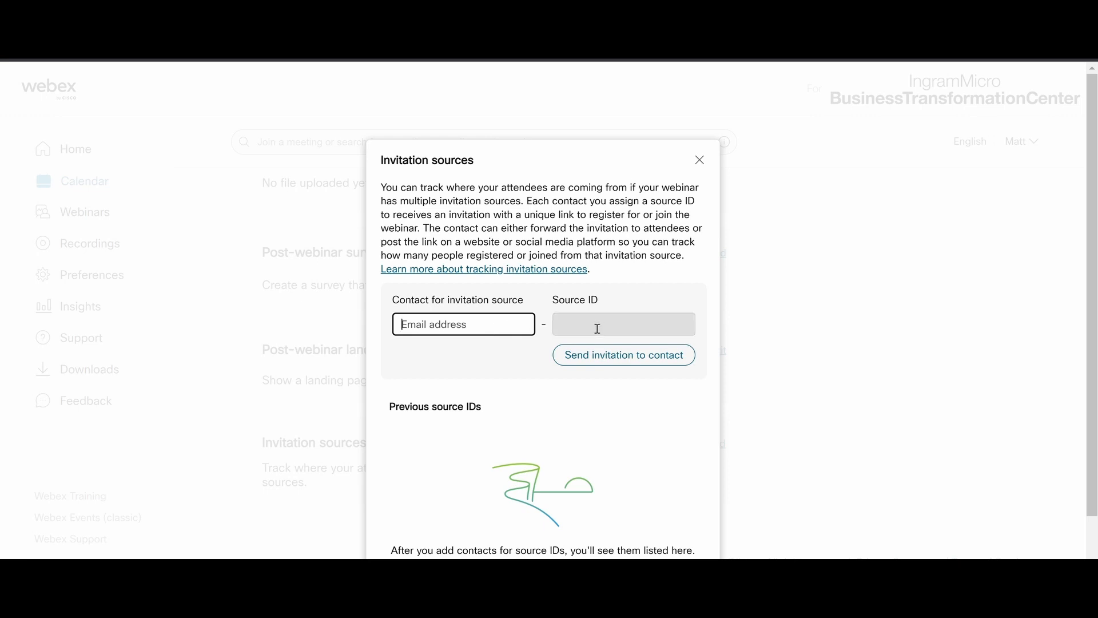
{"action": "left_click", "coordinate": [701, 162]}
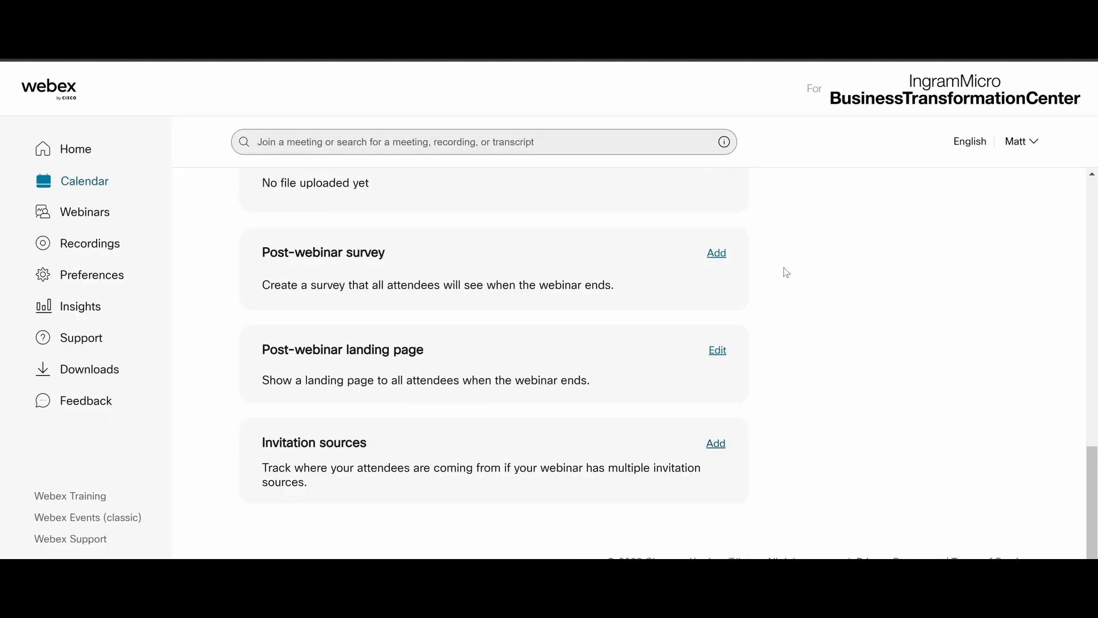
- Return to the calendar list and show upcoming meetings and webinars from 10/06/2022 to 10/20/2022
{"action": "scroll", "coordinate": [784, 272], "scroll_direction": "up", "scroll_amount": 15}
{"action": "scroll", "coordinate": [784, 271], "scroll_direction": "up", "scroll_amount": 1}
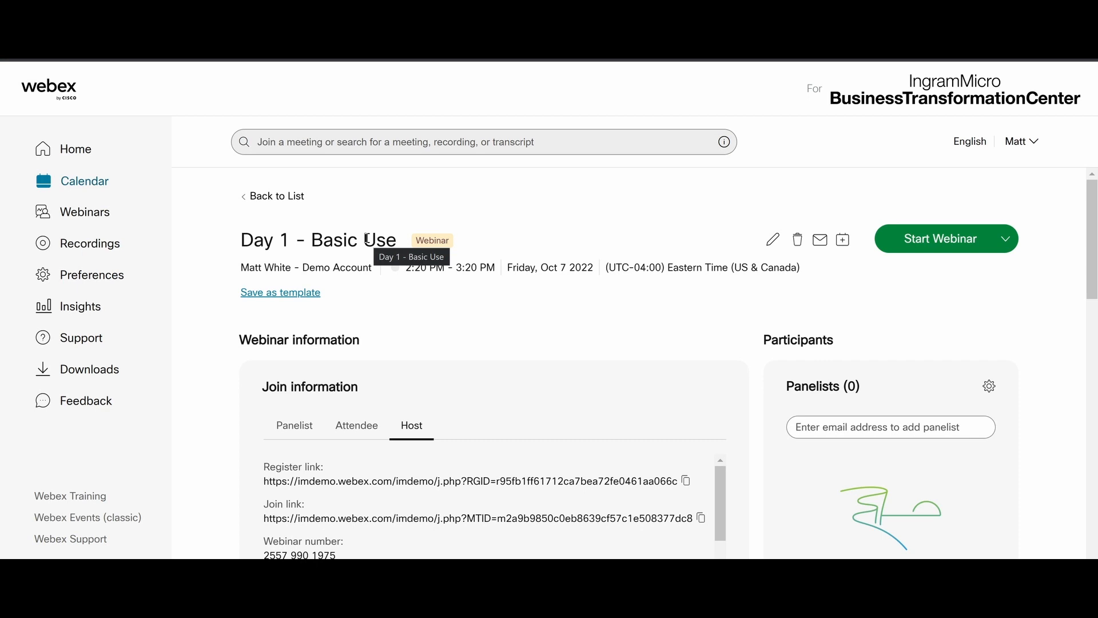
{"action": "left_click", "coordinate": [269, 198]}
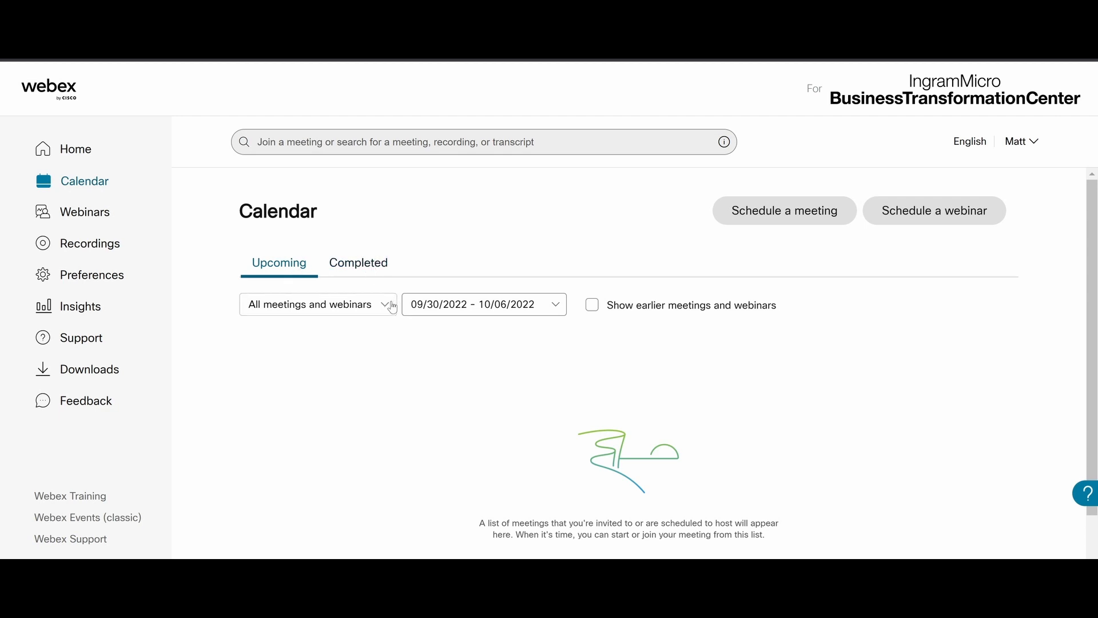
{"action": "left_click", "coordinate": [527, 307]}
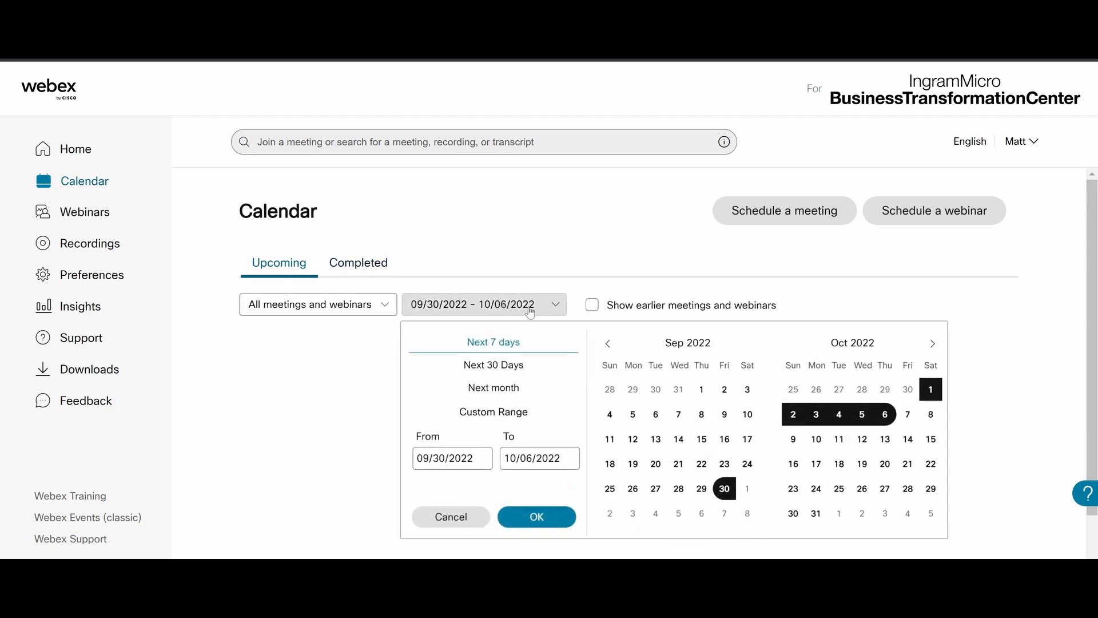
{"action": "left_click", "coordinate": [885, 415]}
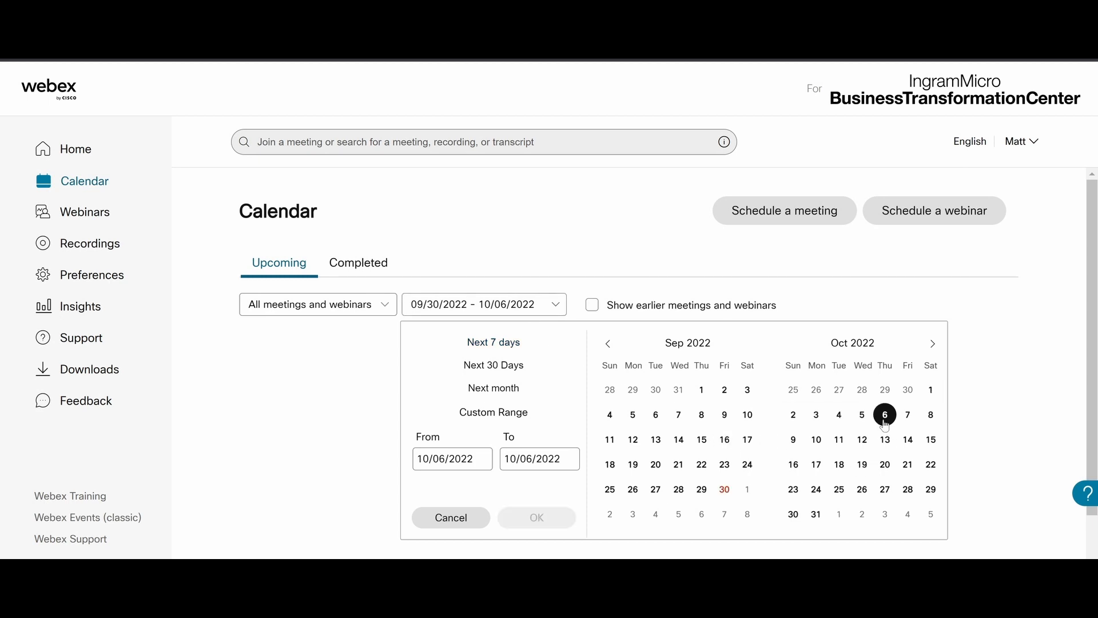
{"action": "left_click", "coordinate": [887, 467]}
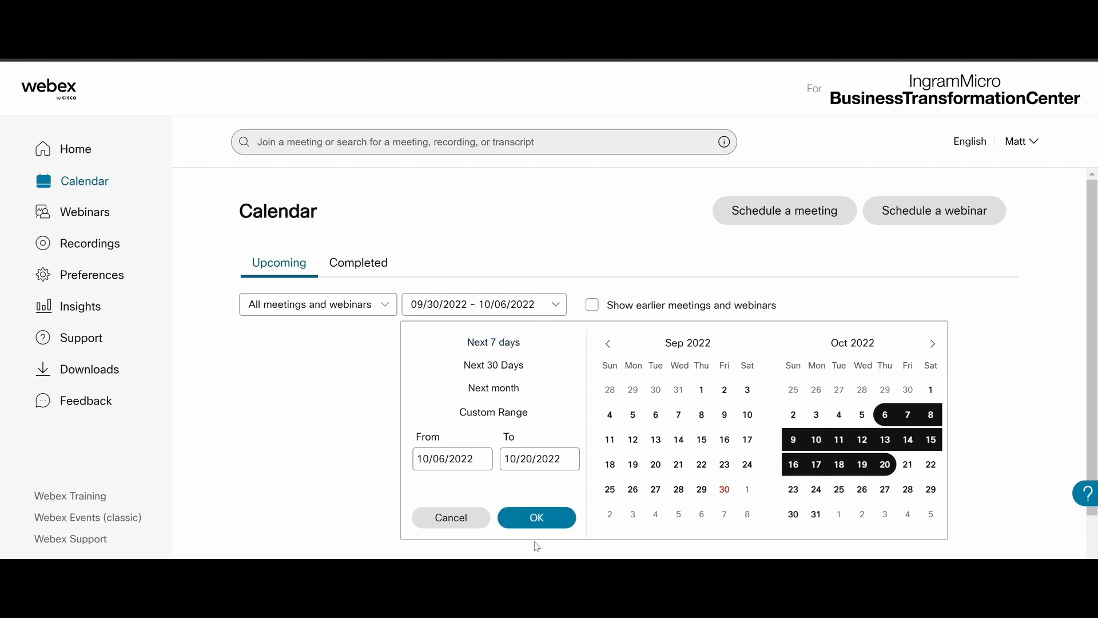
{"action": "left_click", "coordinate": [520, 518]}
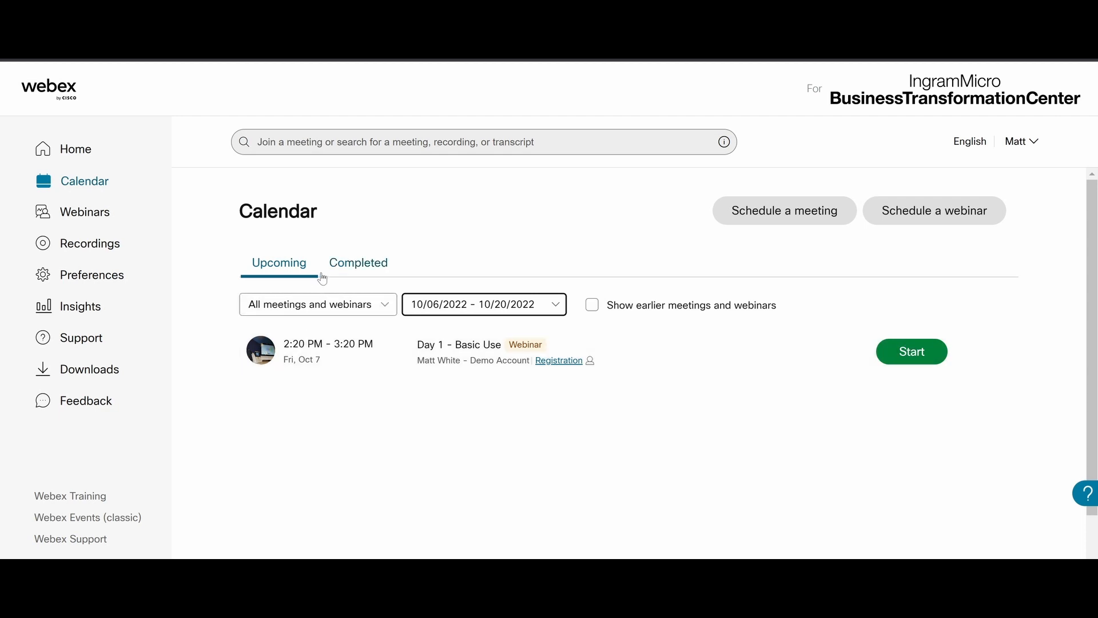
- Open the list of own webinars and filter it to the range 10/06/2022 to 10/20/2022
{"action": "left_click", "coordinate": [82, 212]}
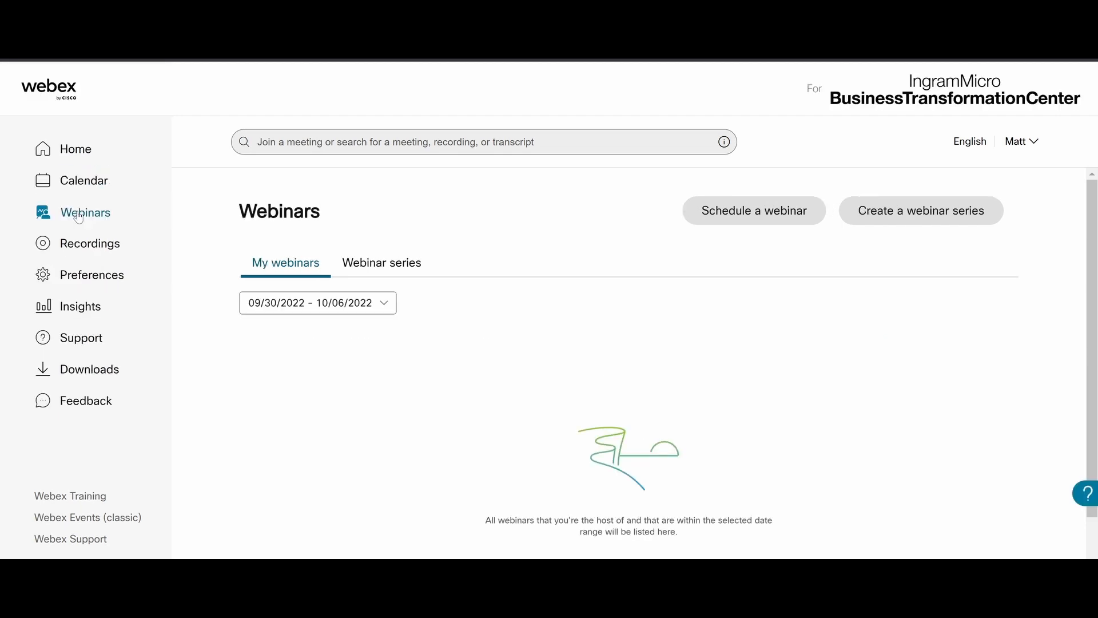
{"action": "left_click", "coordinate": [384, 305]}
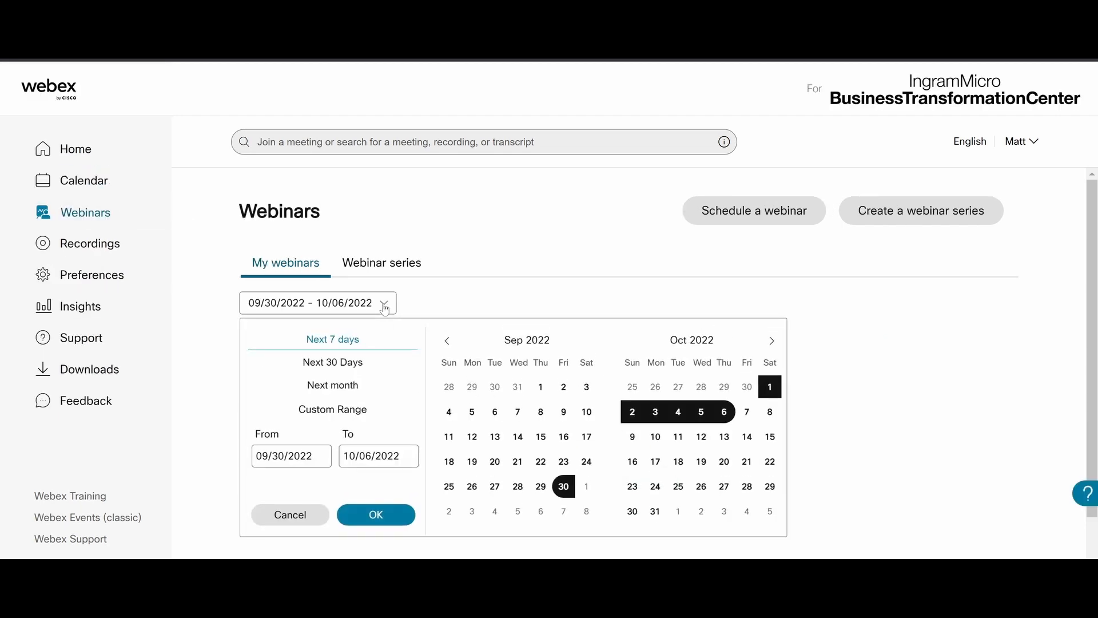
{"action": "left_click", "coordinate": [702, 437]}
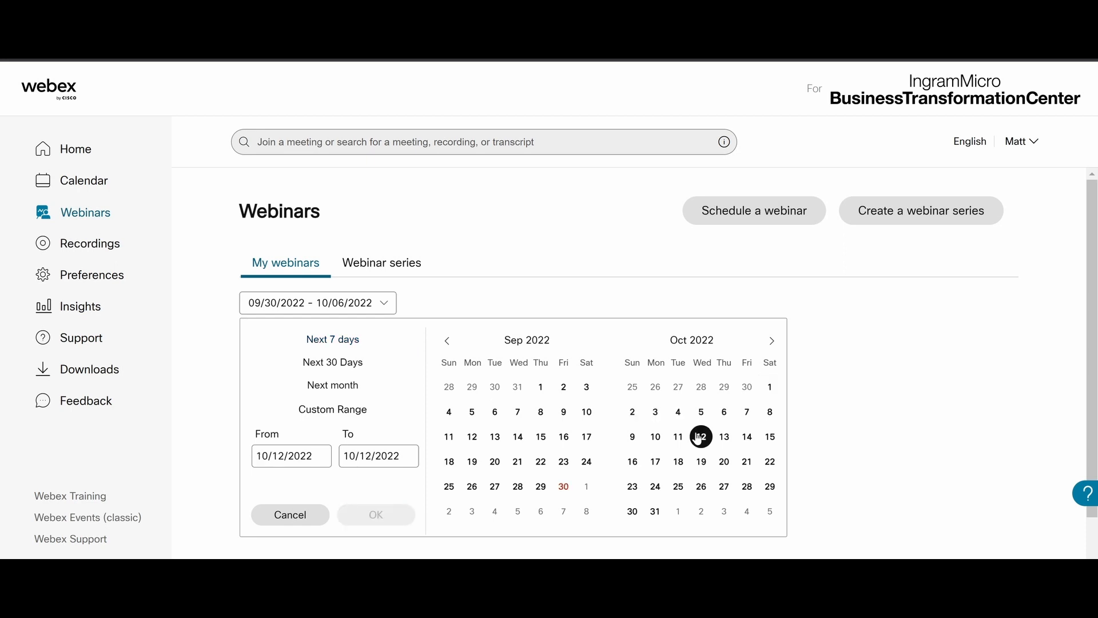
{"action": "left_click", "coordinate": [724, 462]}
{"action": "left_click", "coordinate": [376, 514]}
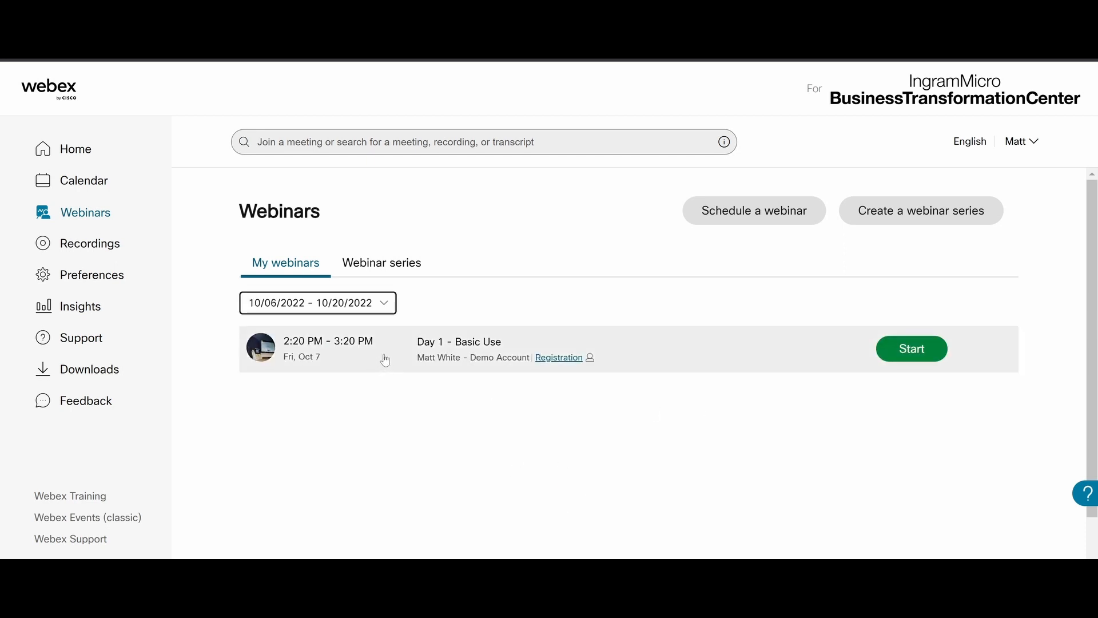
- Open the "Webinar Series Trainings" series, preview its registration form, and close the form editor without saving
{"action": "left_click", "coordinate": [392, 270]}
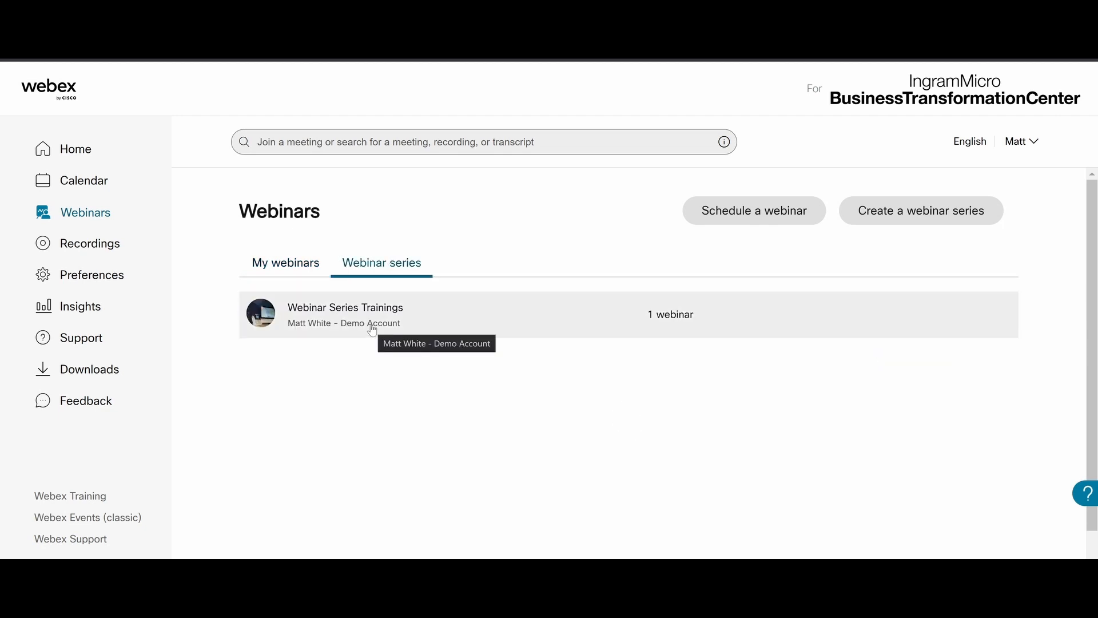
{"action": "left_click", "coordinate": [372, 324]}
{"action": "scroll", "coordinate": [598, 373], "scroll_direction": "down", "scroll_amount": 3}
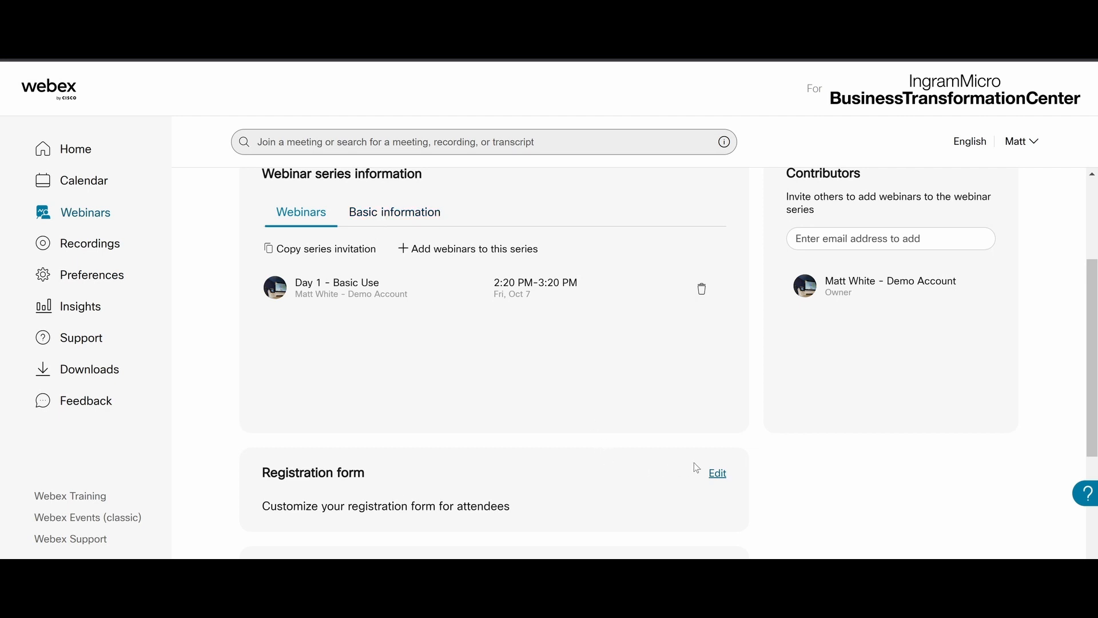
{"action": "left_click", "coordinate": [718, 477]}
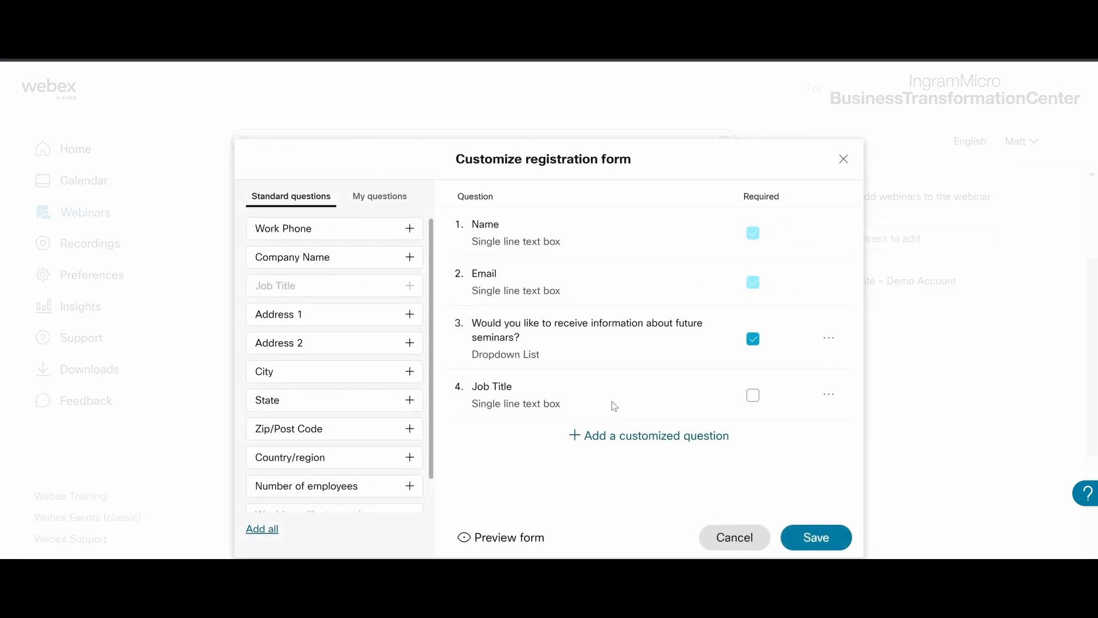
{"action": "left_click", "coordinate": [492, 540]}
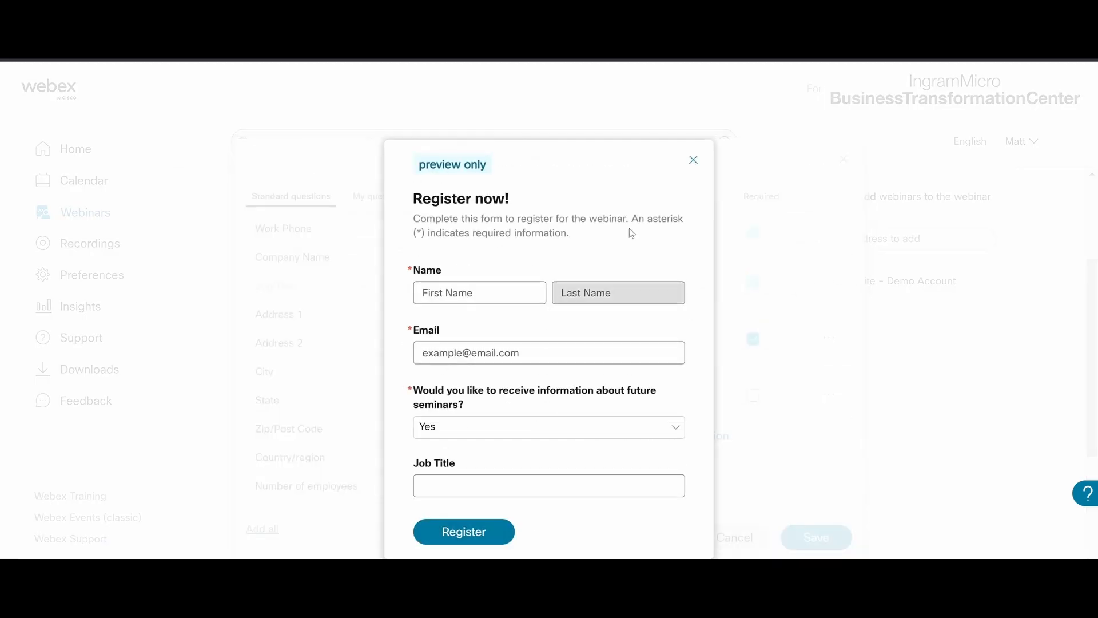
{"action": "left_click", "coordinate": [694, 160]}
{"action": "left_click", "coordinate": [735, 537]}
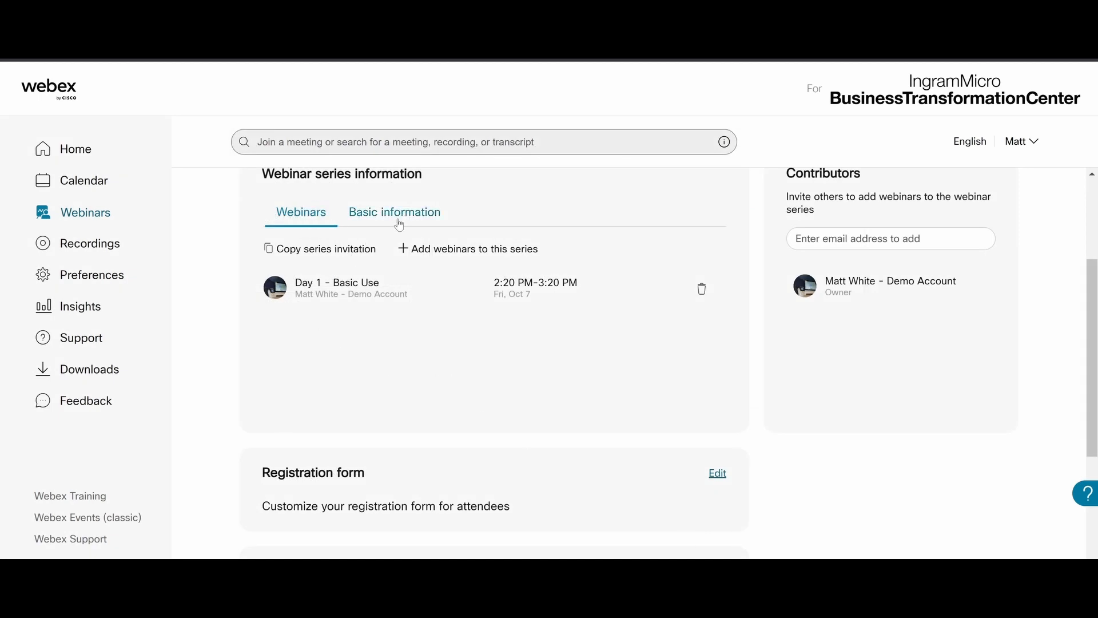
- Copy the webinar series registration link from its basic information and load it in the incognito browser window
{"action": "left_click", "coordinate": [376, 223]}
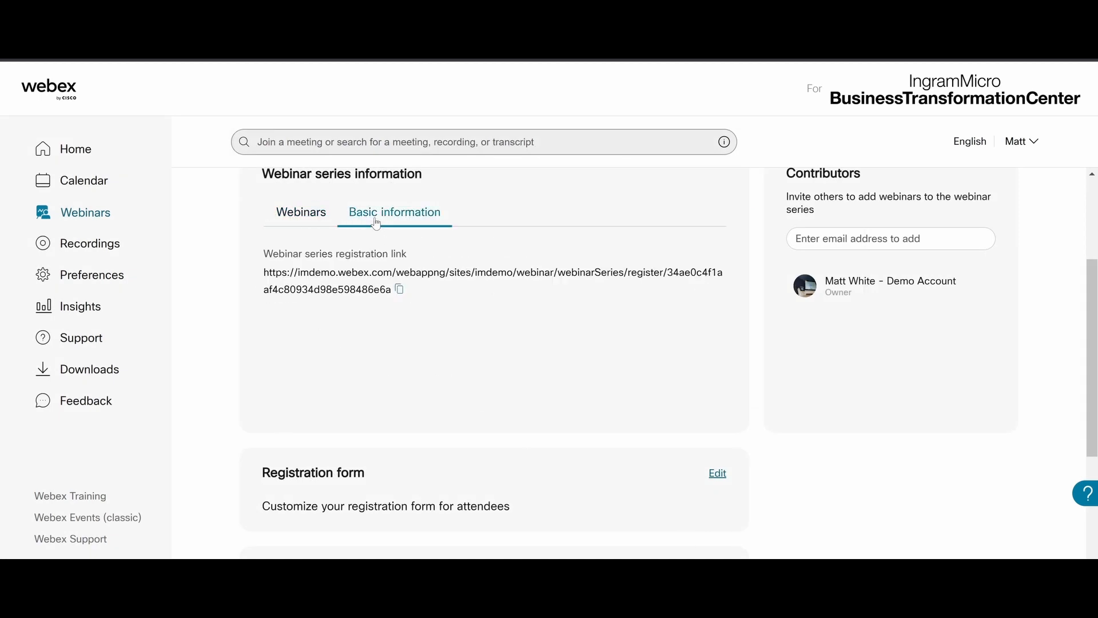
{"action": "left_click", "coordinate": [400, 291]}
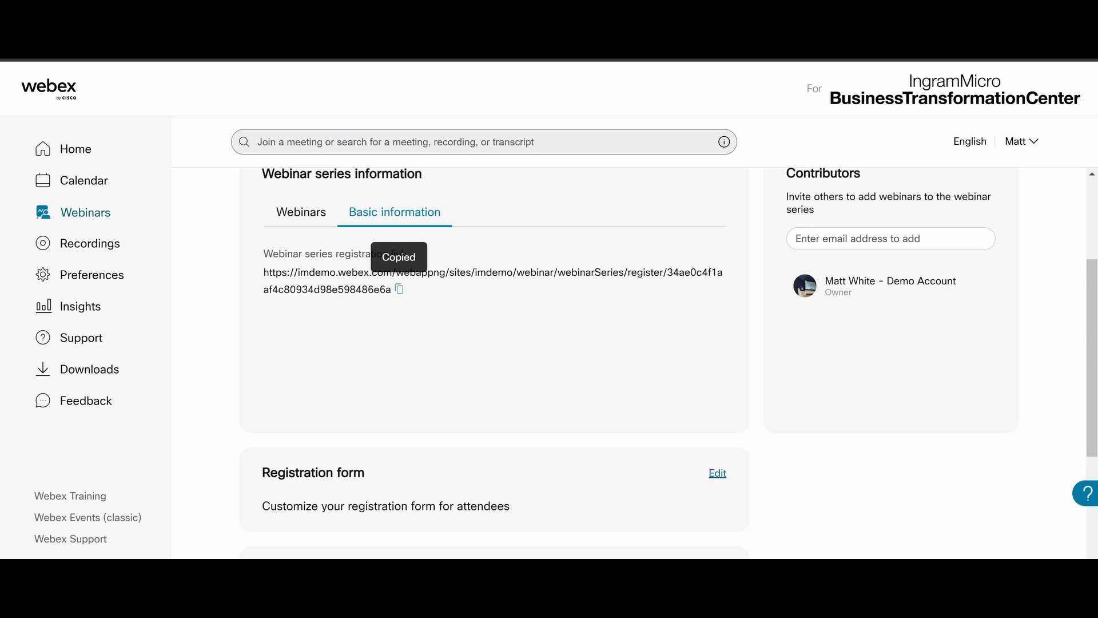
{"action": "key", "text": "alt+Tab"}
{"action": "key", "text": "ctrl+v"}
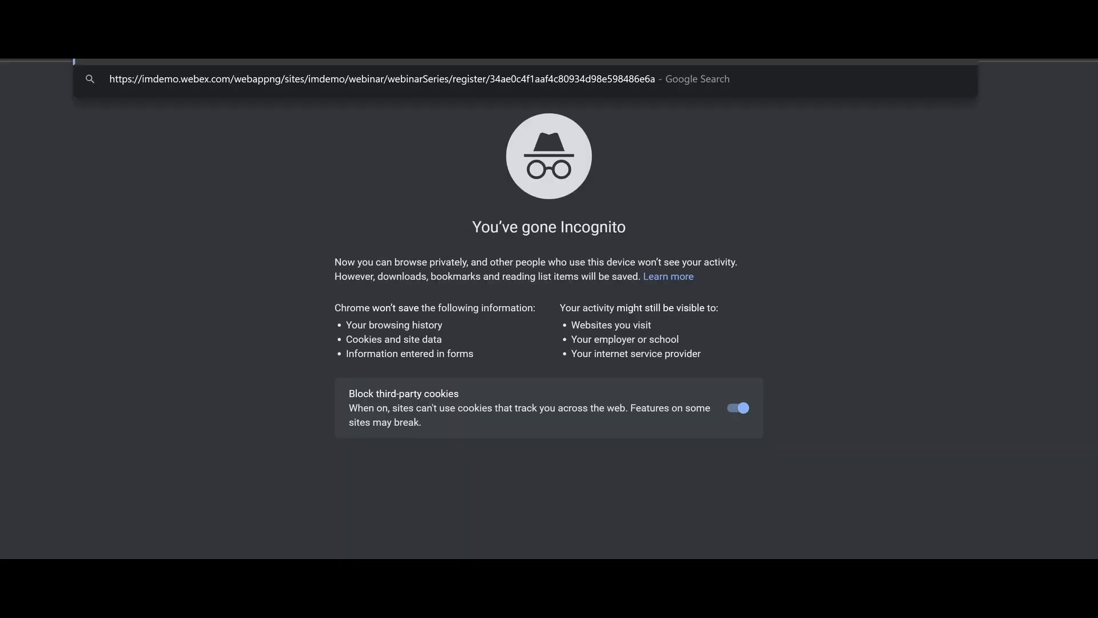
{"action": "key", "text": "Return"}
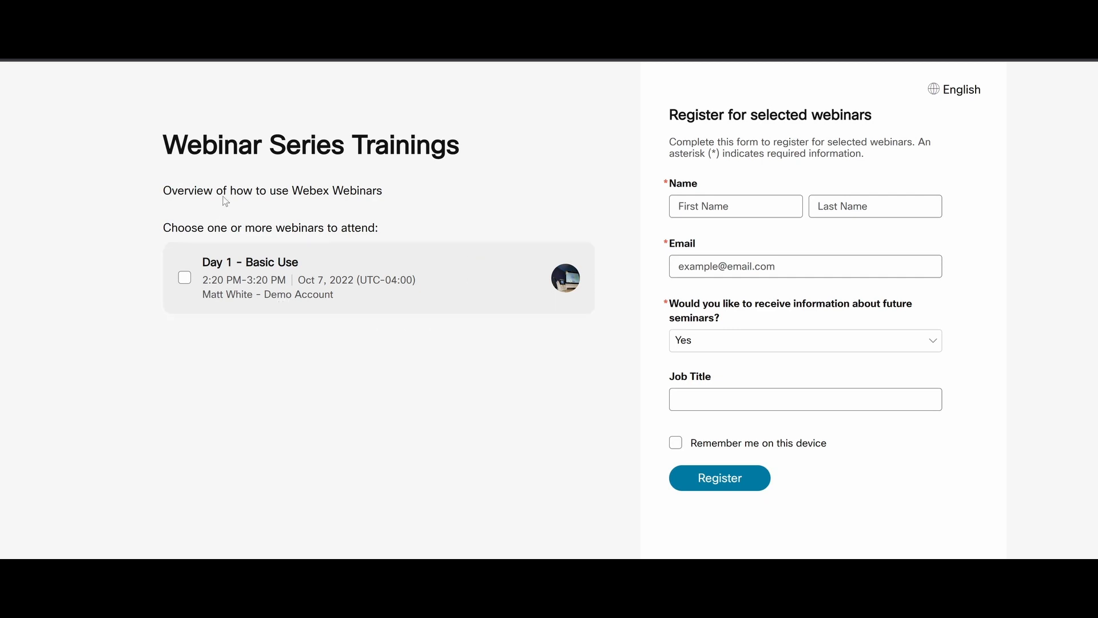
- Select "Day 1 - Basic Use" on the registration page, check the empty name and email fields, and clear the webinar selection
{"action": "left_click", "coordinate": [185, 279]}
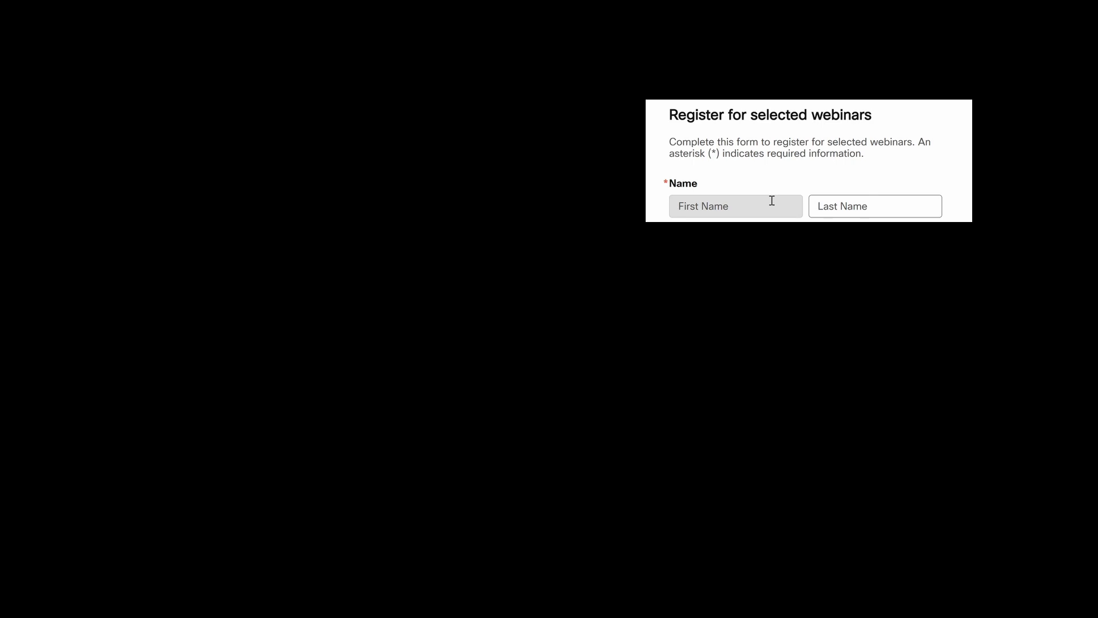
{"action": "left_click", "coordinate": [772, 201]}
{"action": "left_click", "coordinate": [870, 206]}
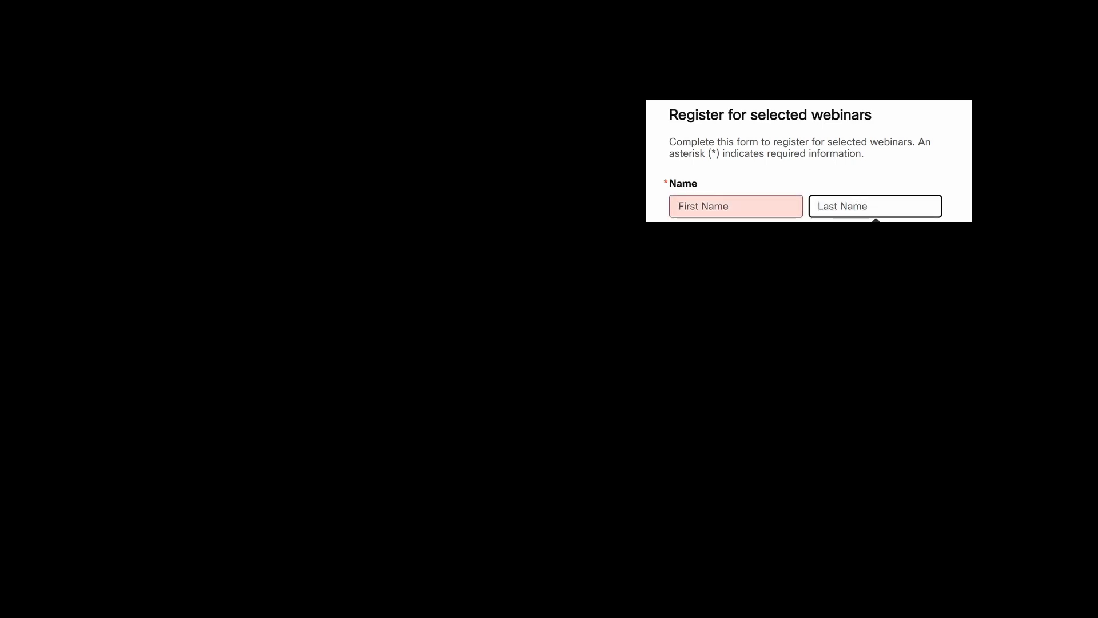
{"action": "left_click", "coordinate": [778, 284]}
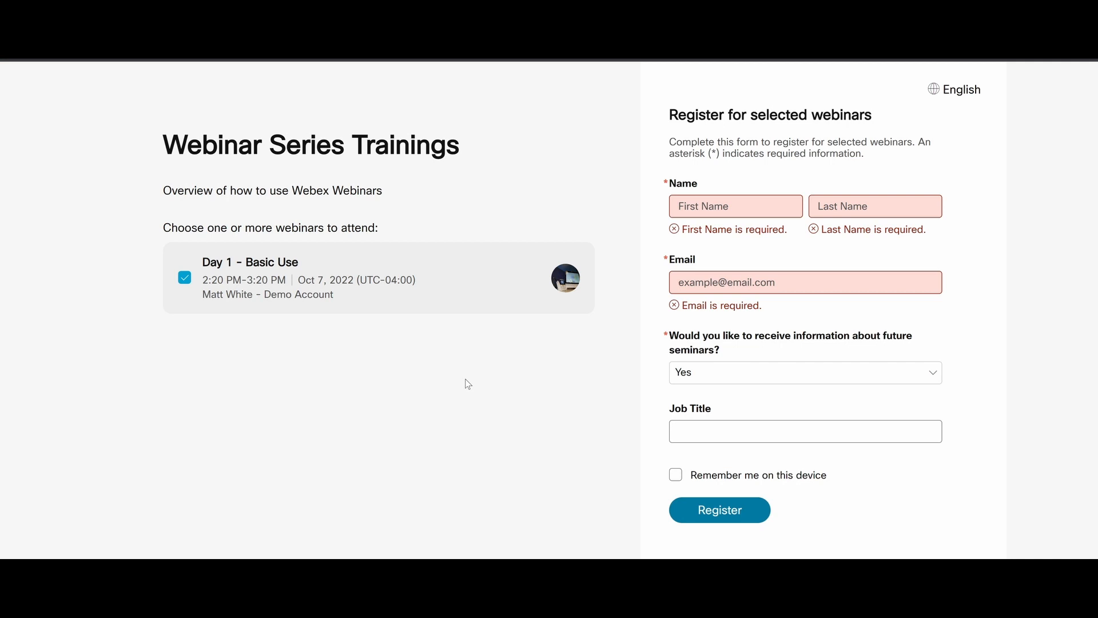
{"action": "left_click", "coordinate": [184, 278]}
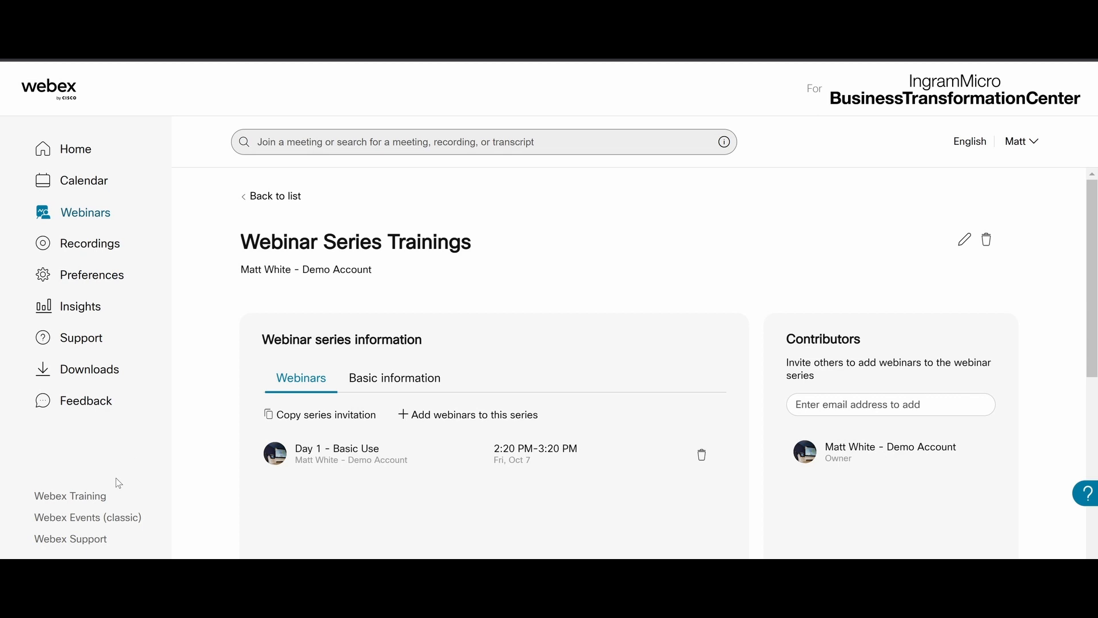
- Switch to Webex Events (classic) and start a new program named "Test Program" with an expected registration of 1000
{"action": "left_click", "coordinate": [107, 526]}
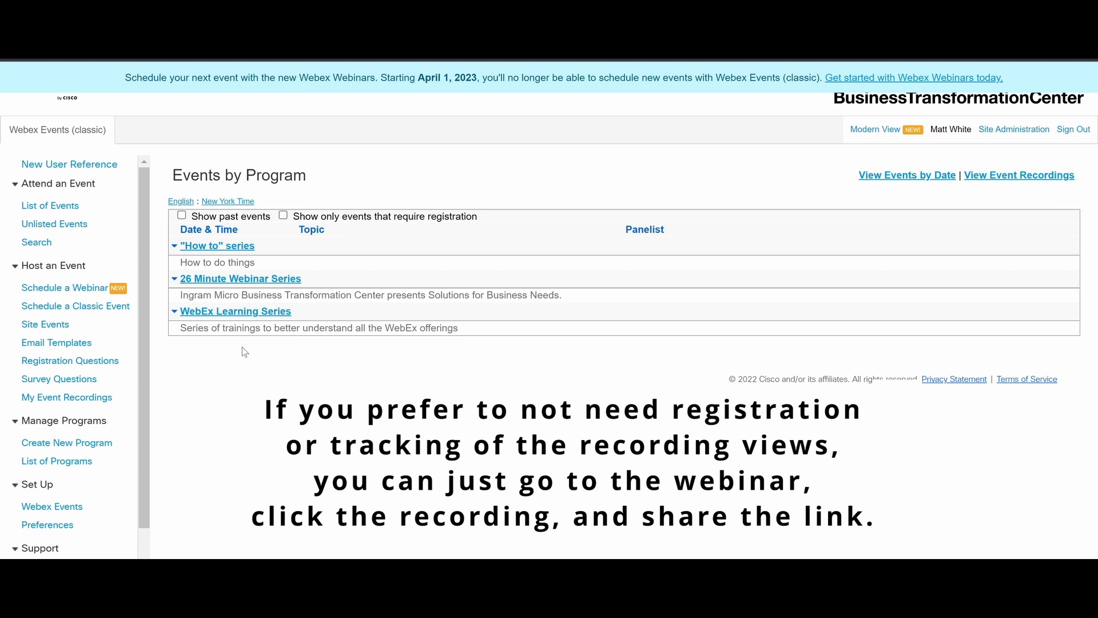
{"action": "left_click", "coordinate": [93, 450]}
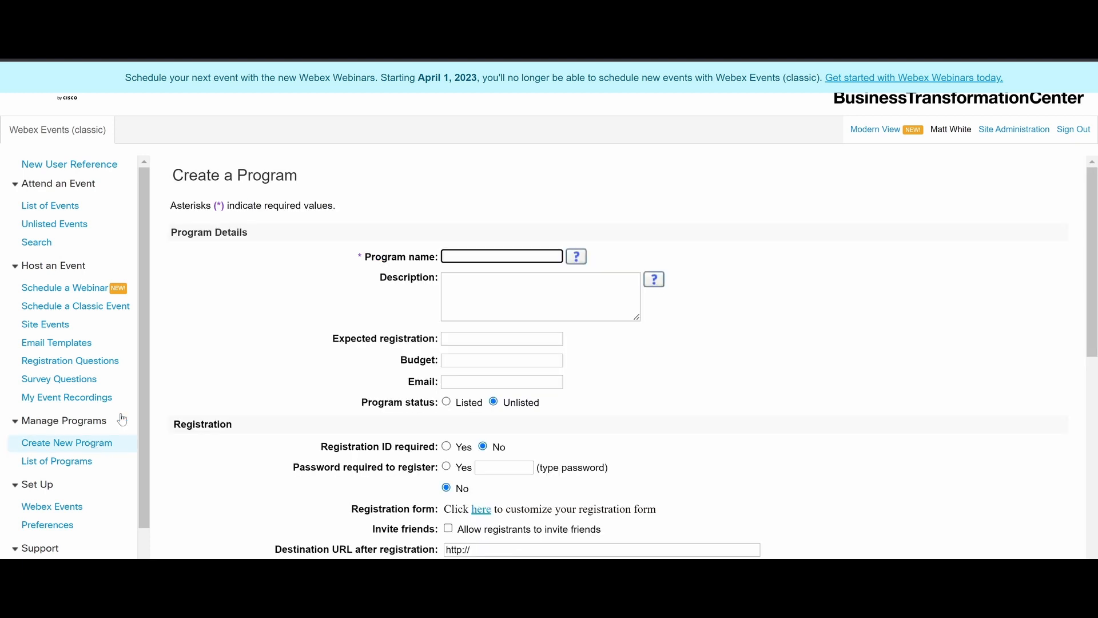
{"action": "type", "text": "Test Program"}
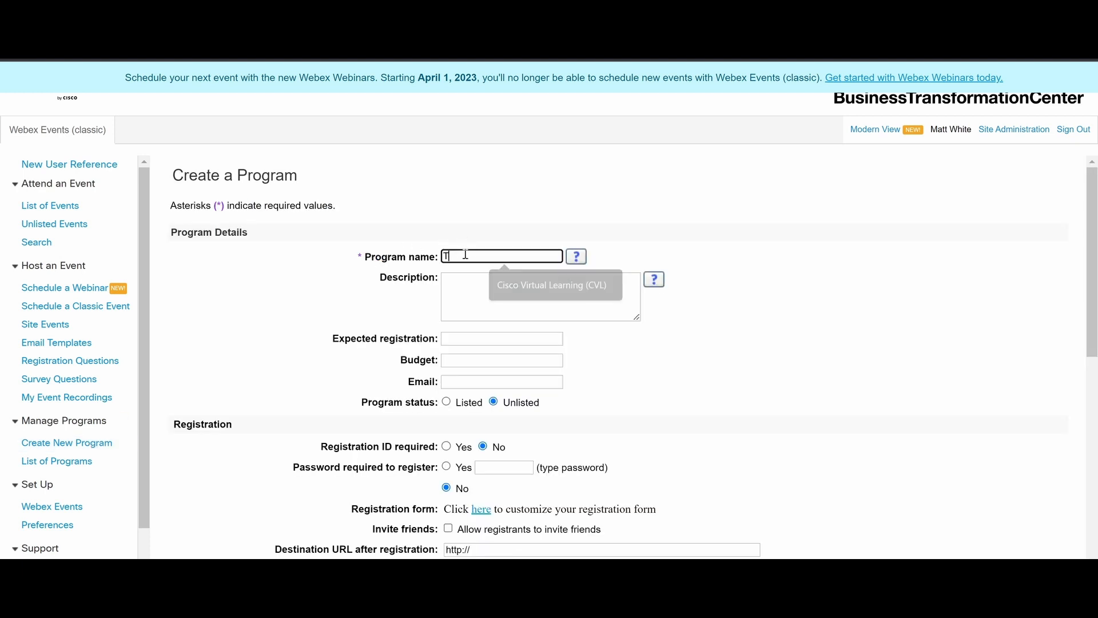
{"action": "left_click", "coordinate": [456, 281]}
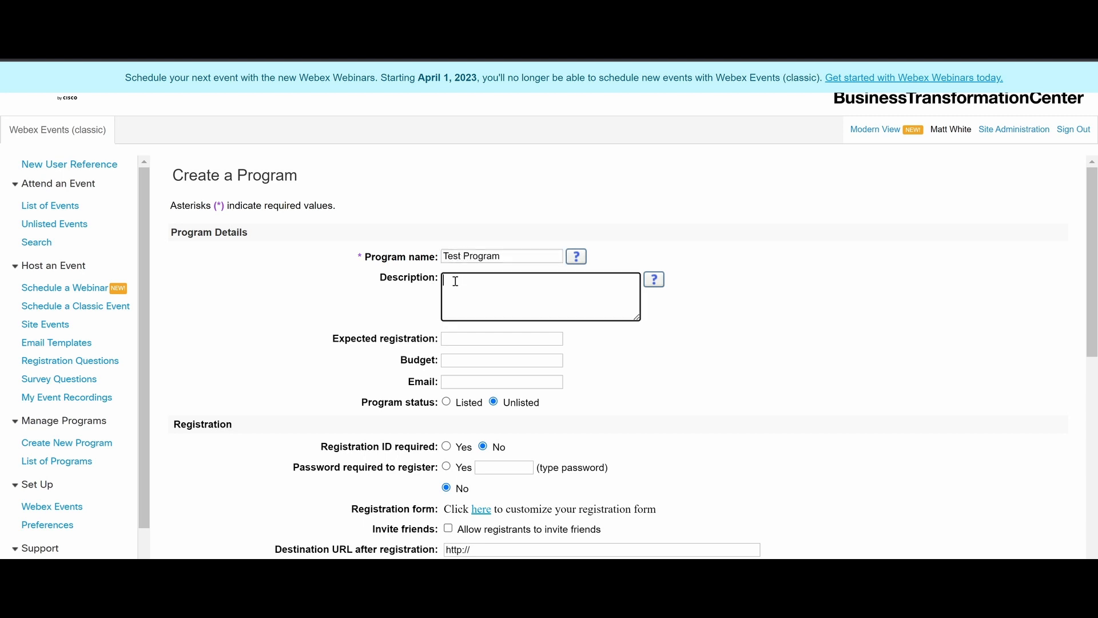
{"action": "left_click", "coordinate": [450, 345]}
{"action": "type", "text": "1000"}
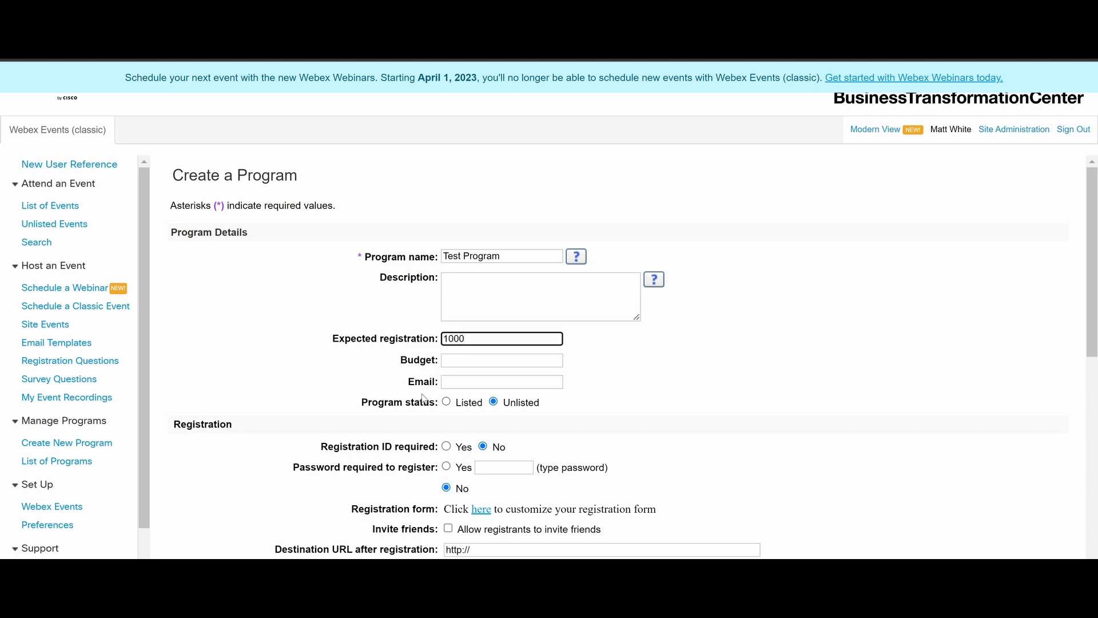
- Fill in the program's contact email and set the program status to Listed
{"action": "left_click", "coordinate": [451, 384]}
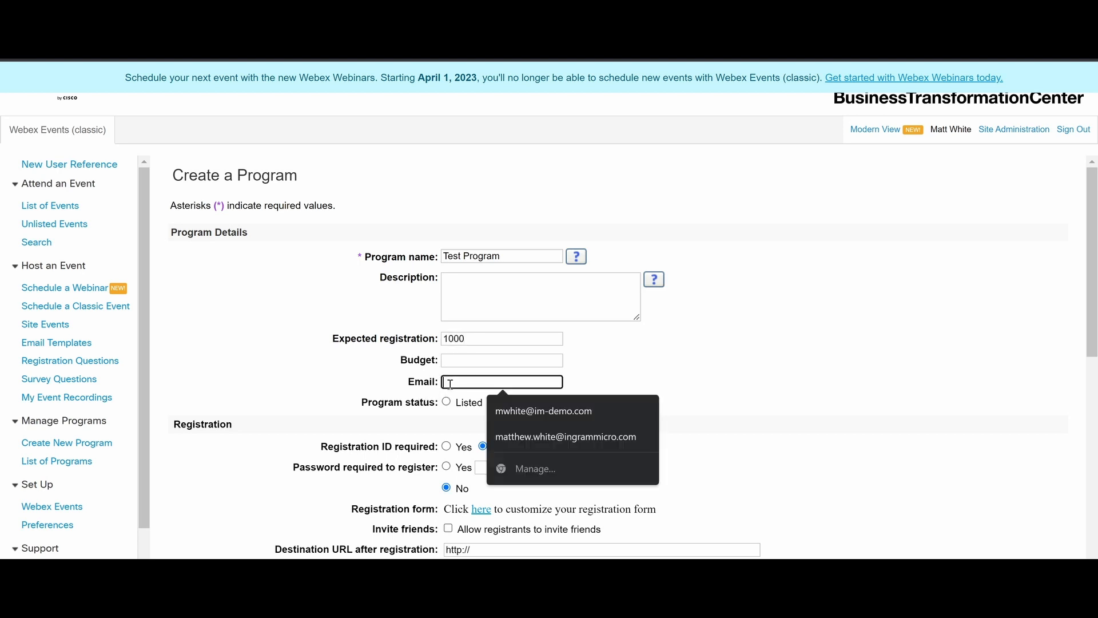
{"action": "left_click", "coordinate": [490, 410]}
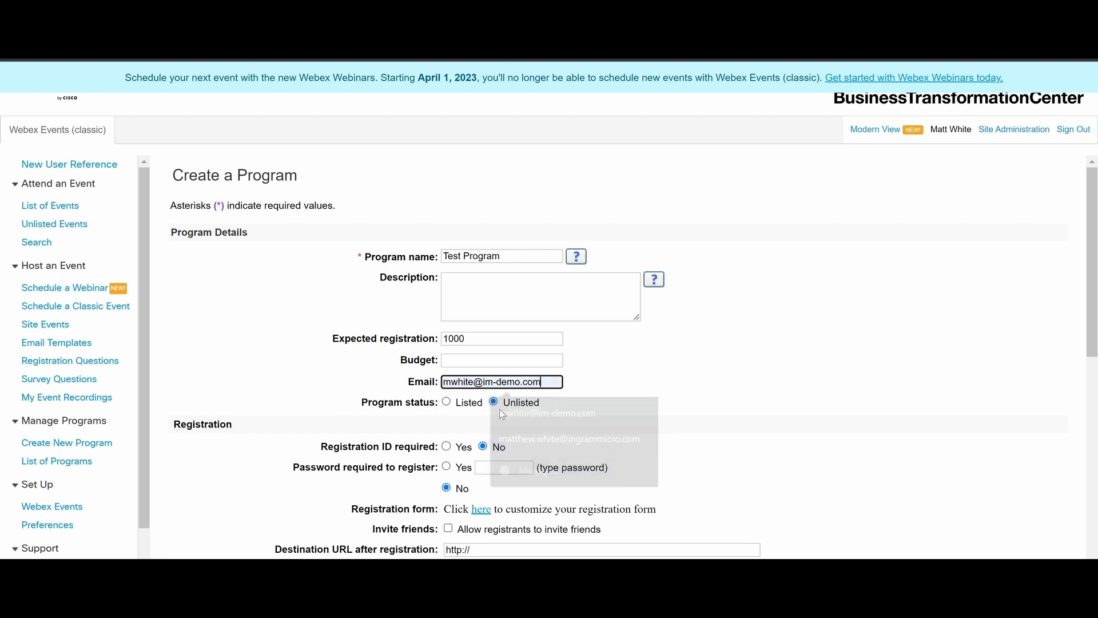
{"action": "left_click", "coordinate": [288, 378]}
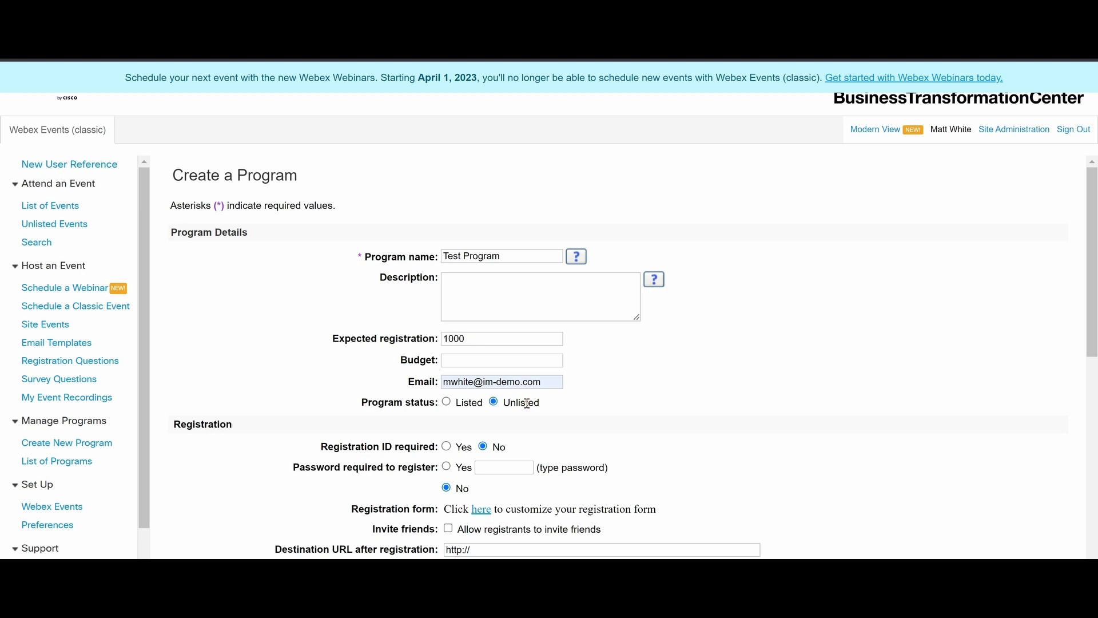
{"action": "left_click", "coordinate": [445, 404]}
- Set the registration ID requirement to No, review the program's registration form questions, and save the form
{"action": "scroll", "coordinate": [550, 431], "scroll_direction": "down", "scroll_amount": 2}
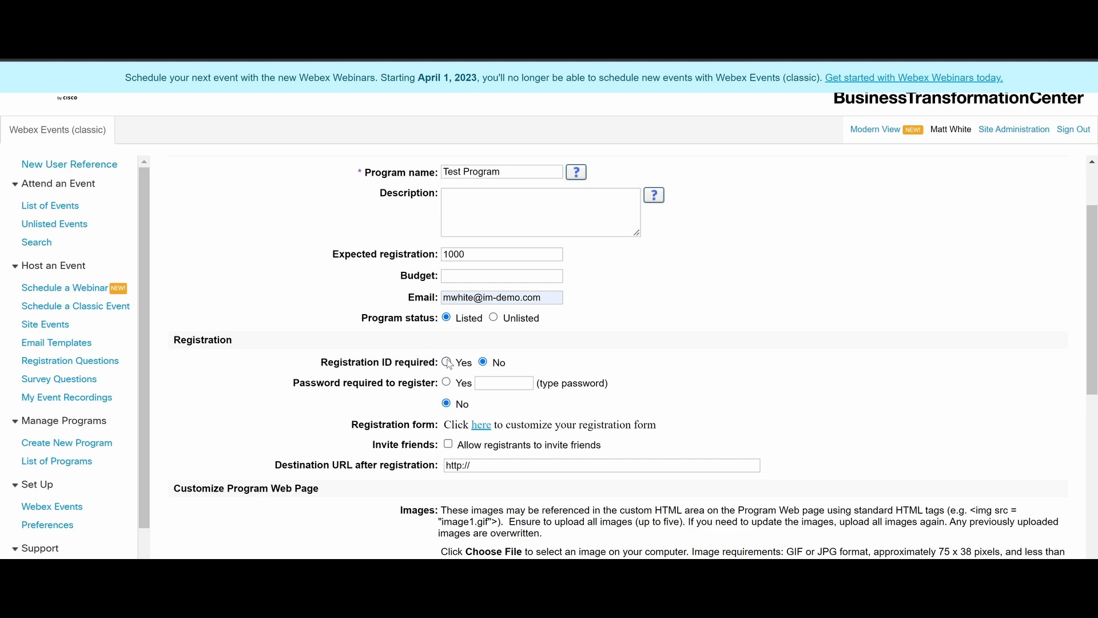
{"action": "left_click", "coordinate": [447, 362]}
{"action": "left_click", "coordinate": [484, 363]}
{"action": "scroll", "coordinate": [483, 385], "scroll_direction": "down", "scroll_amount": 1}
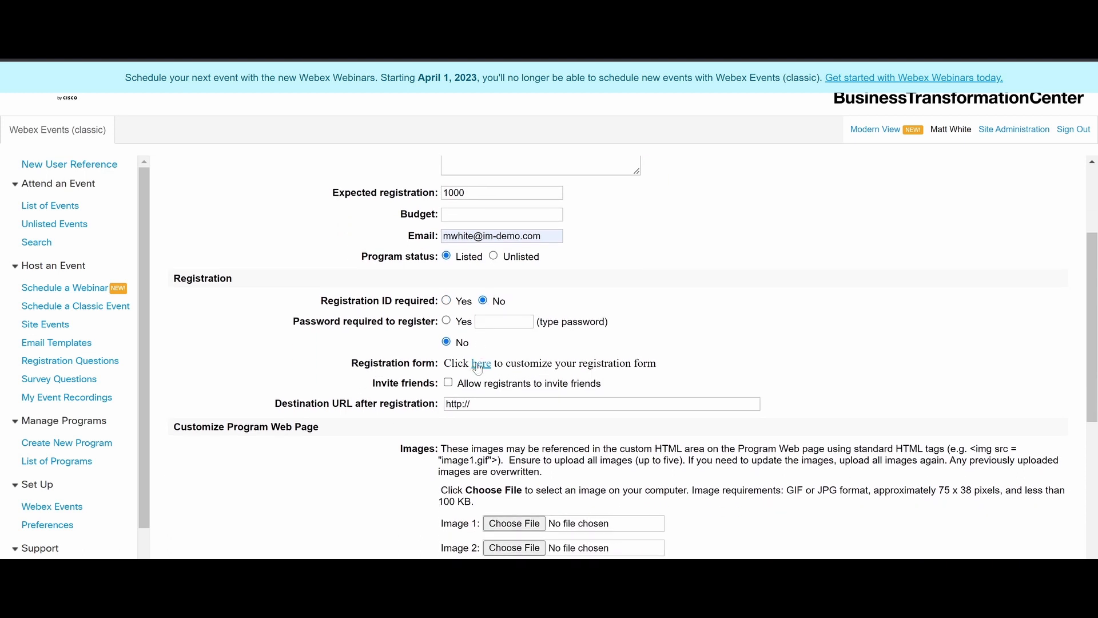
{"action": "left_click", "coordinate": [481, 364]}
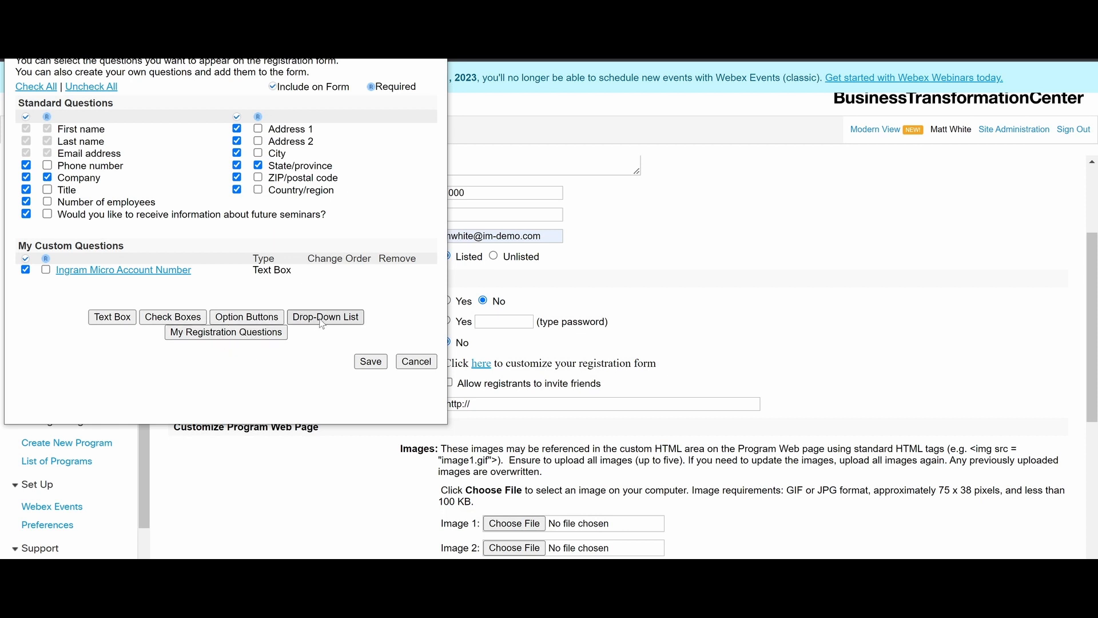
{"action": "left_click", "coordinate": [371, 362]}
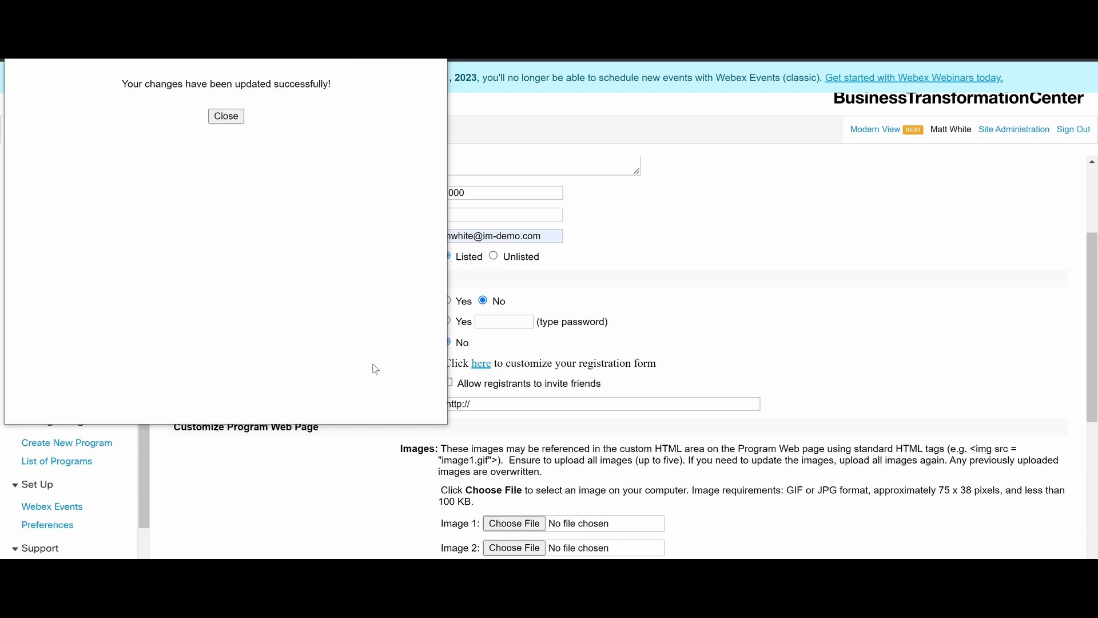
- Allow registrants to invite friends and create the program with its web page customization left blank
{"action": "left_click", "coordinate": [226, 116]}
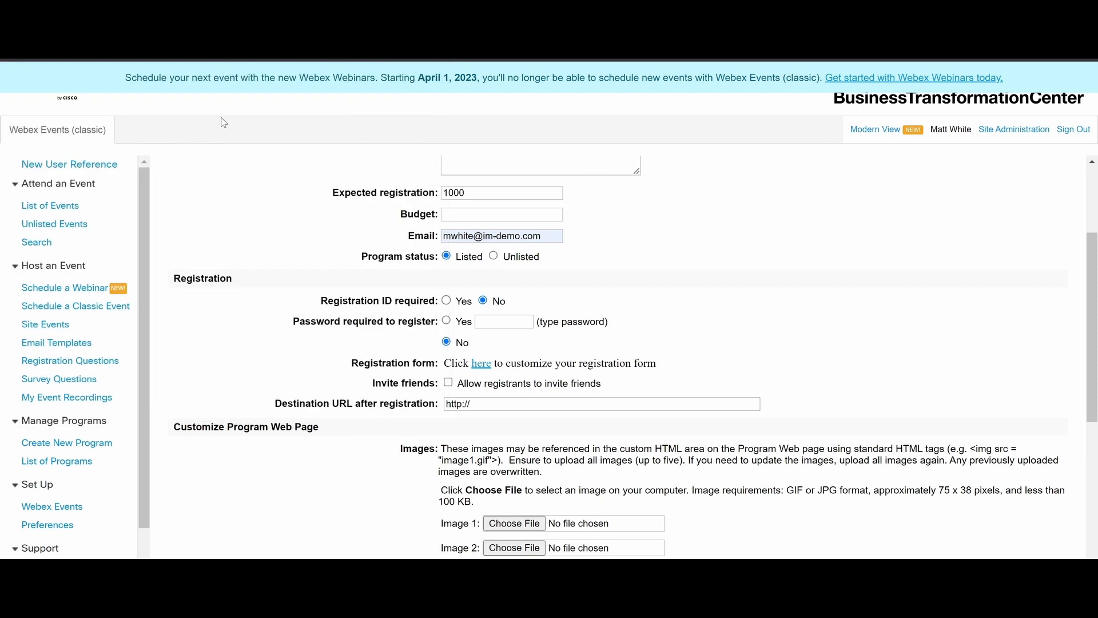
{"action": "left_click", "coordinate": [448, 382]}
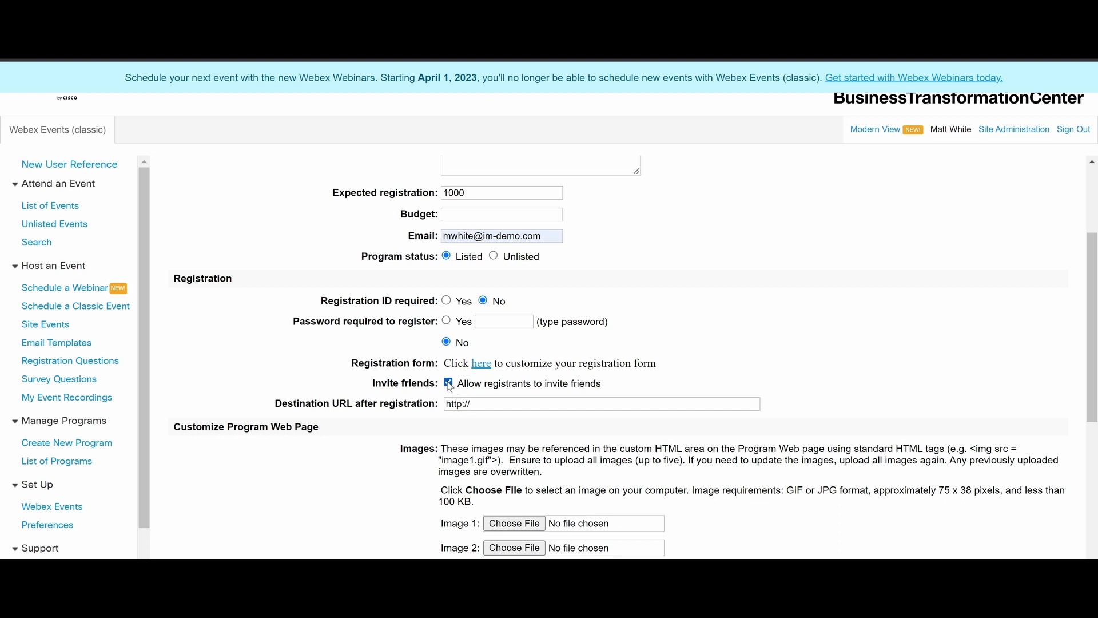
{"action": "left_click", "coordinate": [491, 404]}
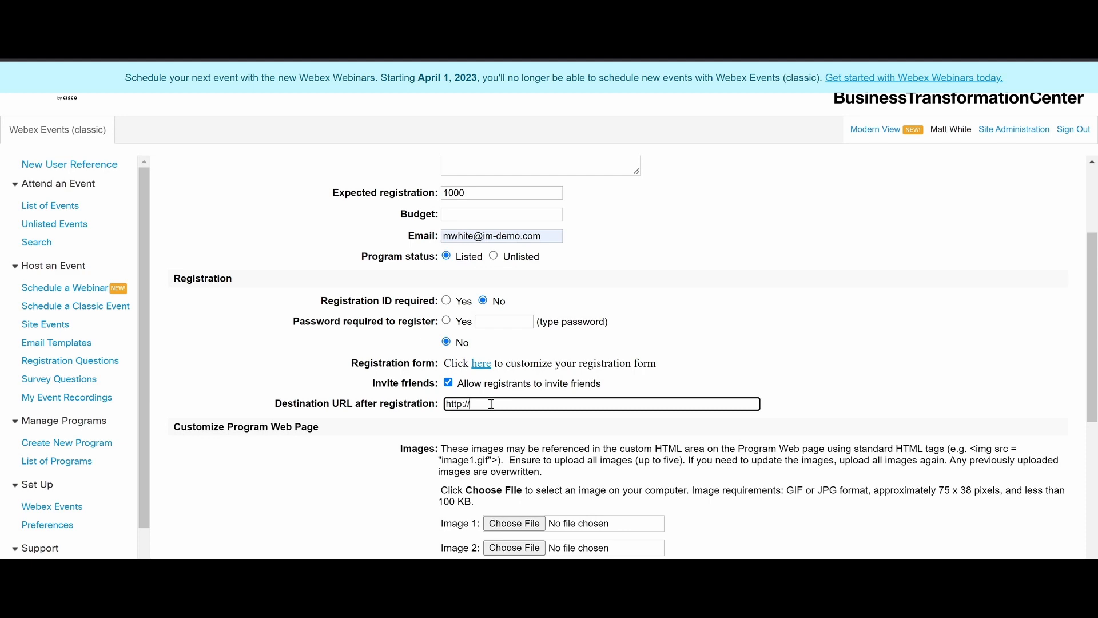
{"action": "scroll", "coordinate": [559, 369], "scroll_direction": "down", "scroll_amount": 2}
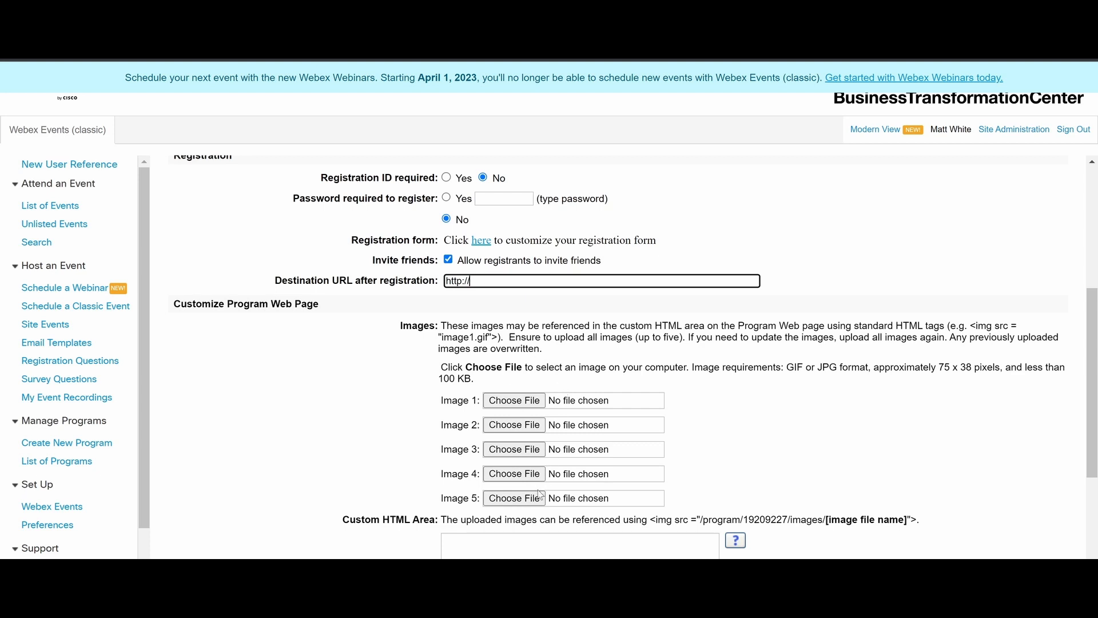
{"action": "scroll", "coordinate": [396, 431], "scroll_direction": "down", "scroll_amount": 3}
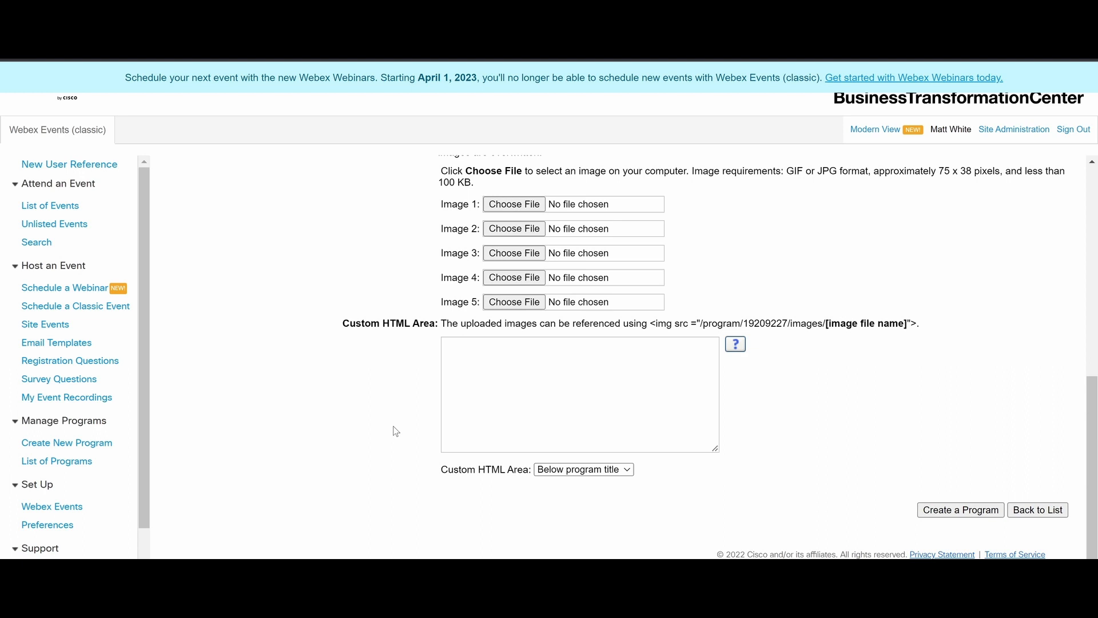
{"action": "left_click", "coordinate": [964, 509]}
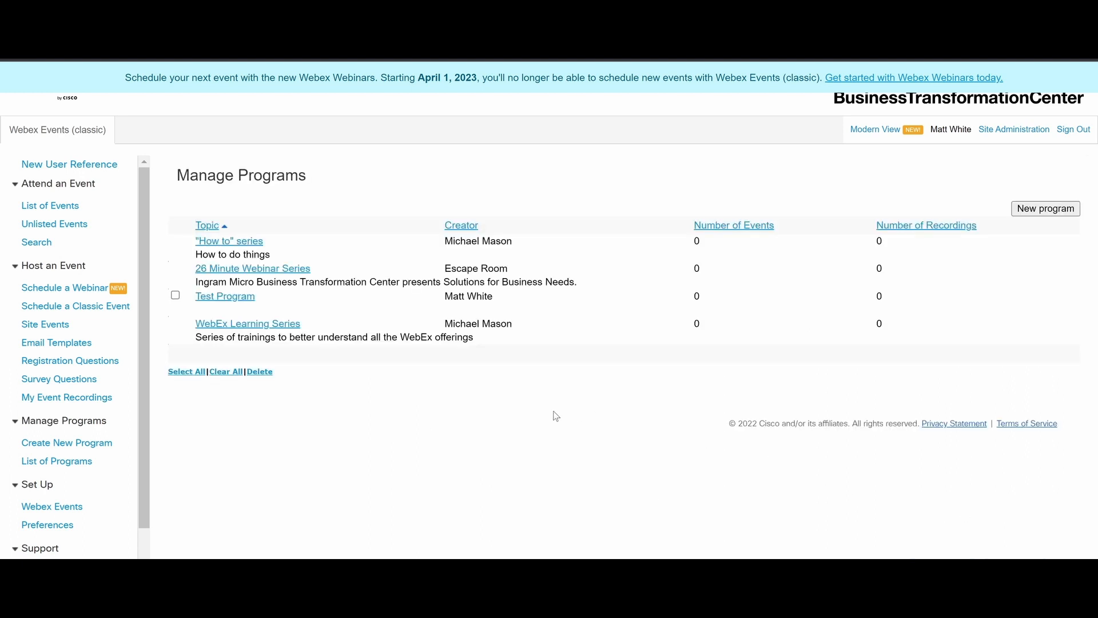
- Open Test Program, review its details, and check which recordings can be added to it
{"action": "left_click", "coordinate": [231, 304]}
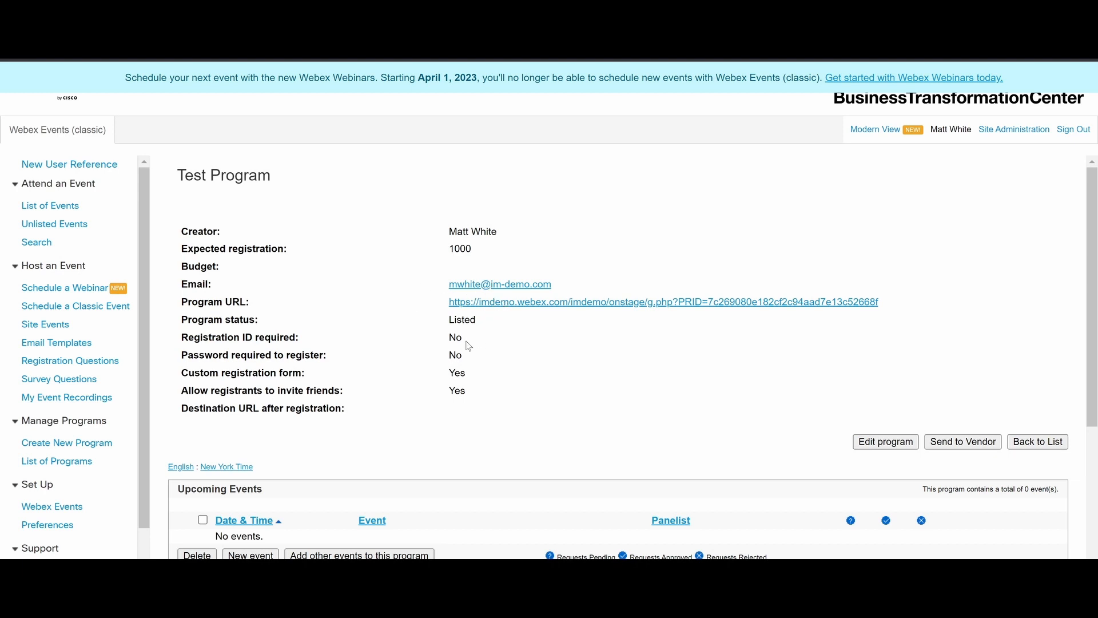
{"action": "scroll", "coordinate": [430, 431], "scroll_direction": "down", "scroll_amount": 2}
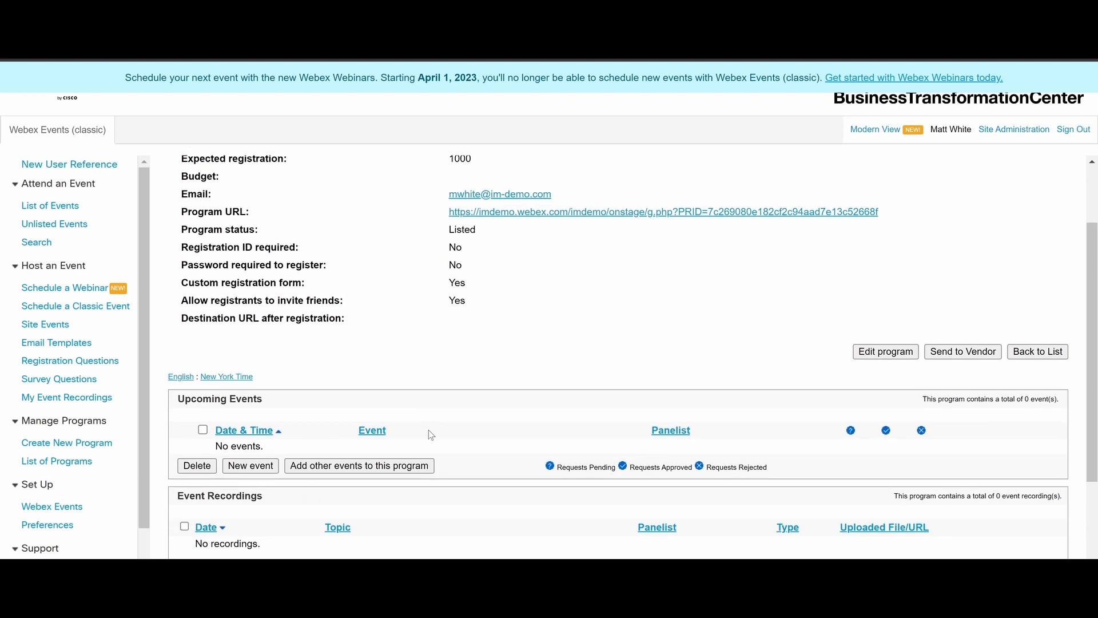
{"action": "scroll", "coordinate": [431, 435], "scroll_direction": "down", "scroll_amount": 2}
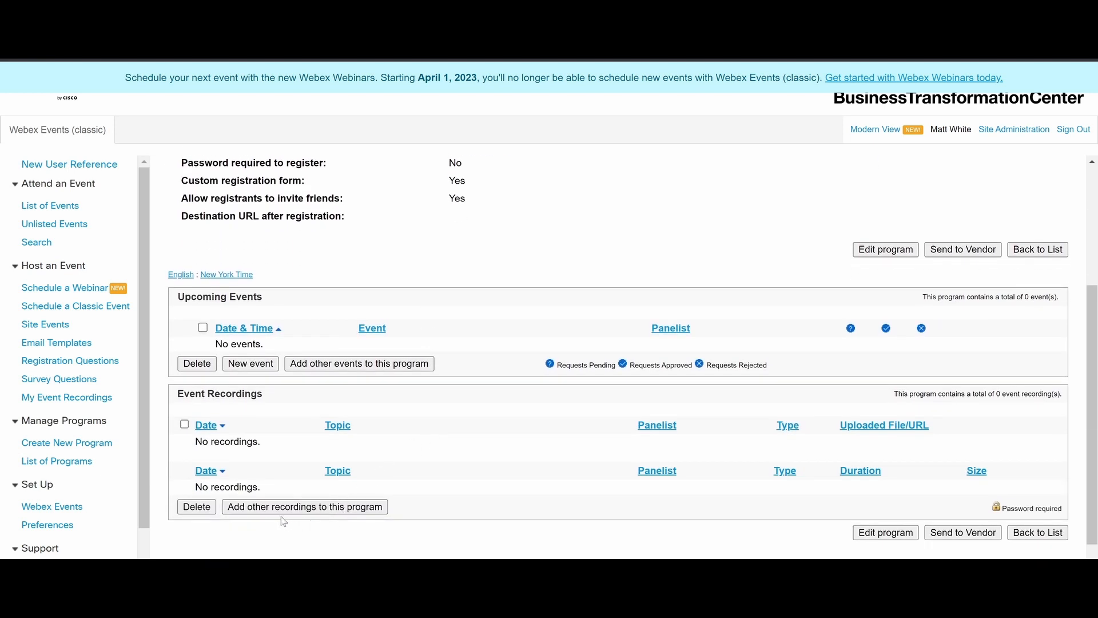
{"action": "left_click", "coordinate": [330, 507]}
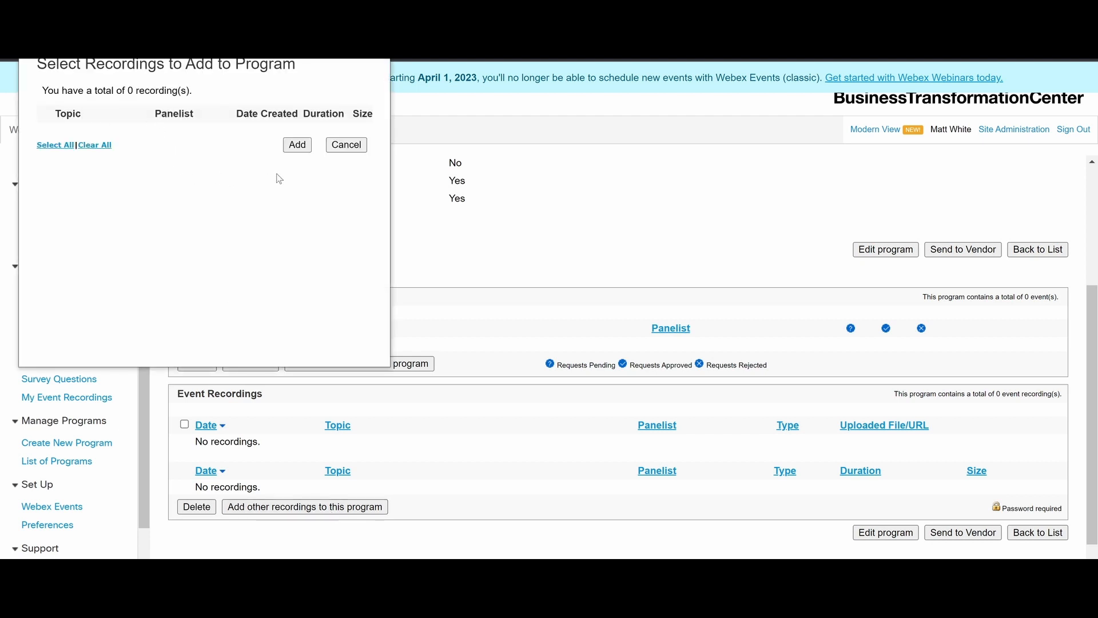
{"action": "left_click", "coordinate": [294, 147]}
{"action": "left_click", "coordinate": [329, 124]}
{"action": "left_click", "coordinate": [345, 146]}
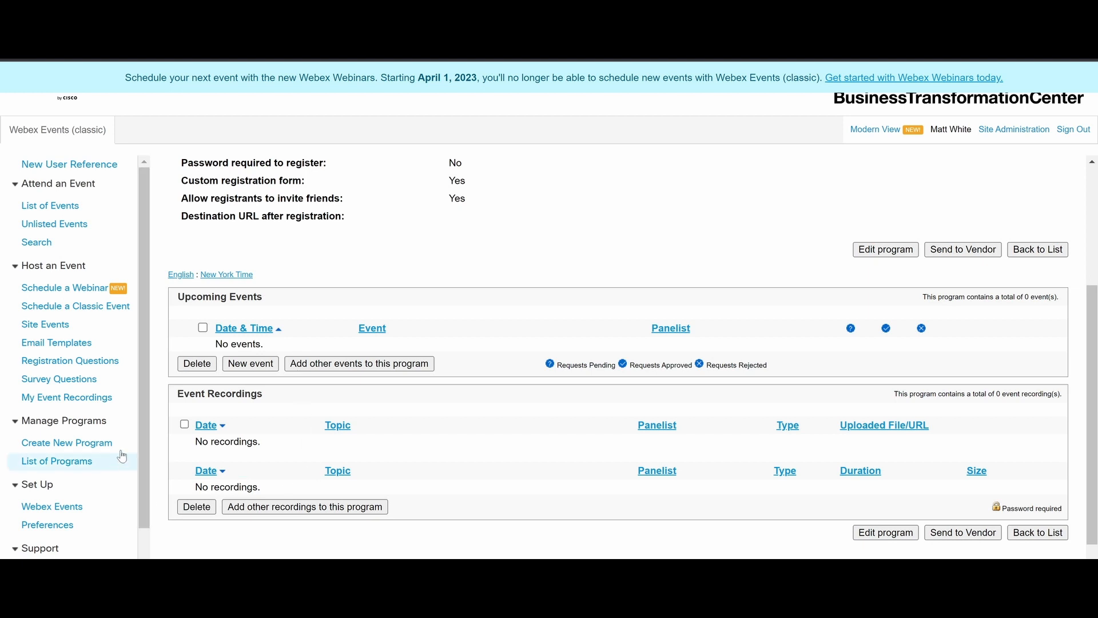
- Start a new event recording with the topic "Webinar Recording 1", set it to Listed, and assign it to Test Program
{"action": "left_click", "coordinate": [104, 400]}
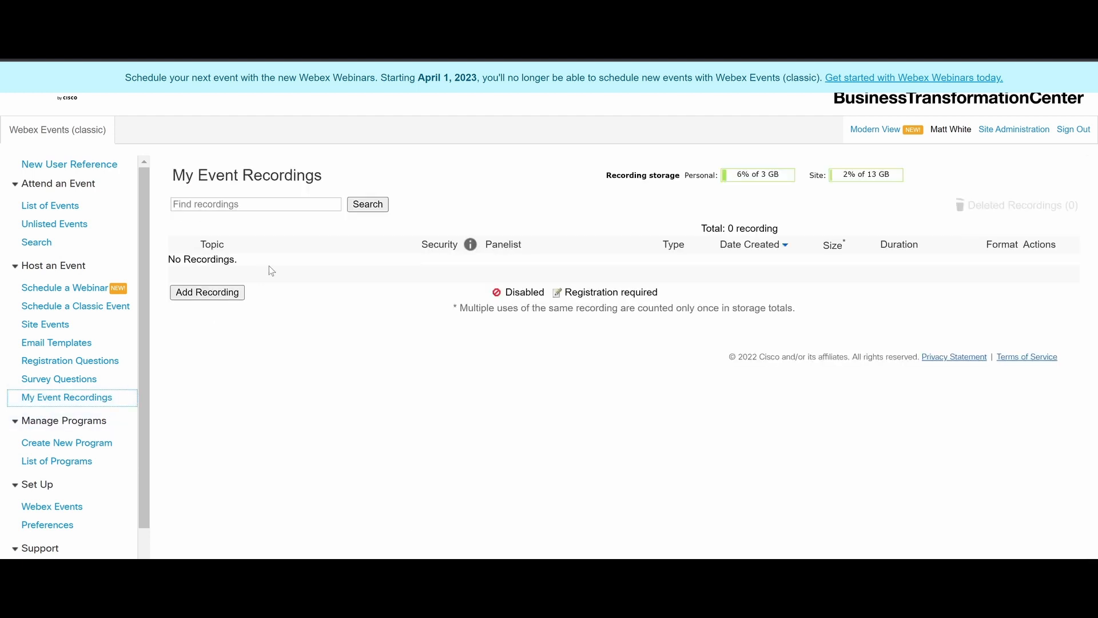
{"action": "left_click", "coordinate": [218, 297]}
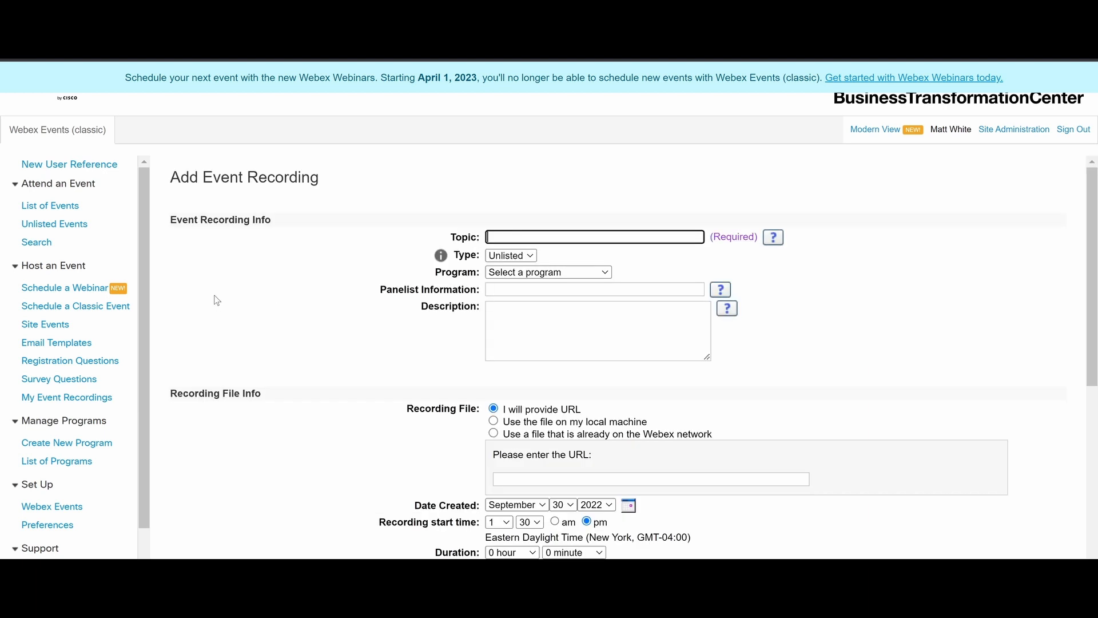
{"action": "left_click", "coordinate": [531, 235]}
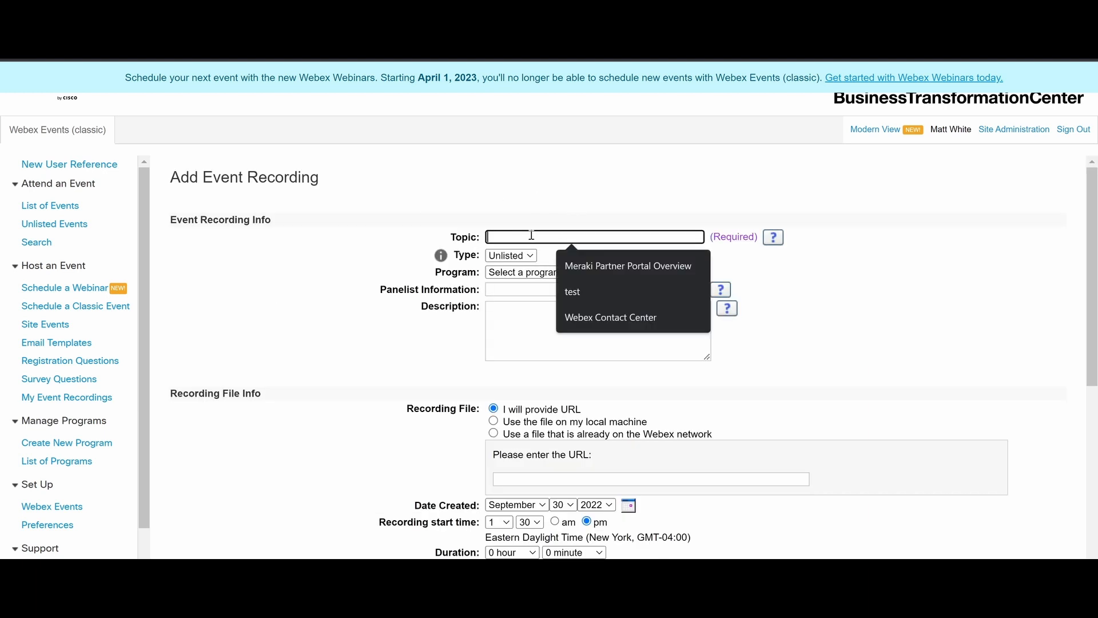
{"action": "type", "text": "Webina"}
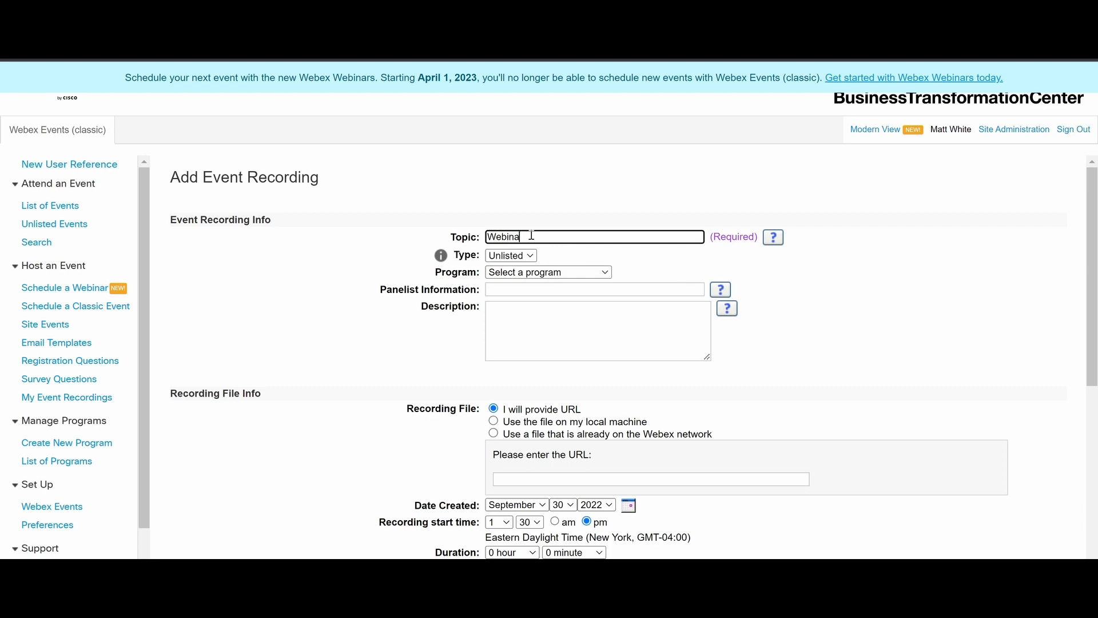
{"action": "type", "text": "r Recording 1"}
{"action": "left_click", "coordinate": [511, 256]}
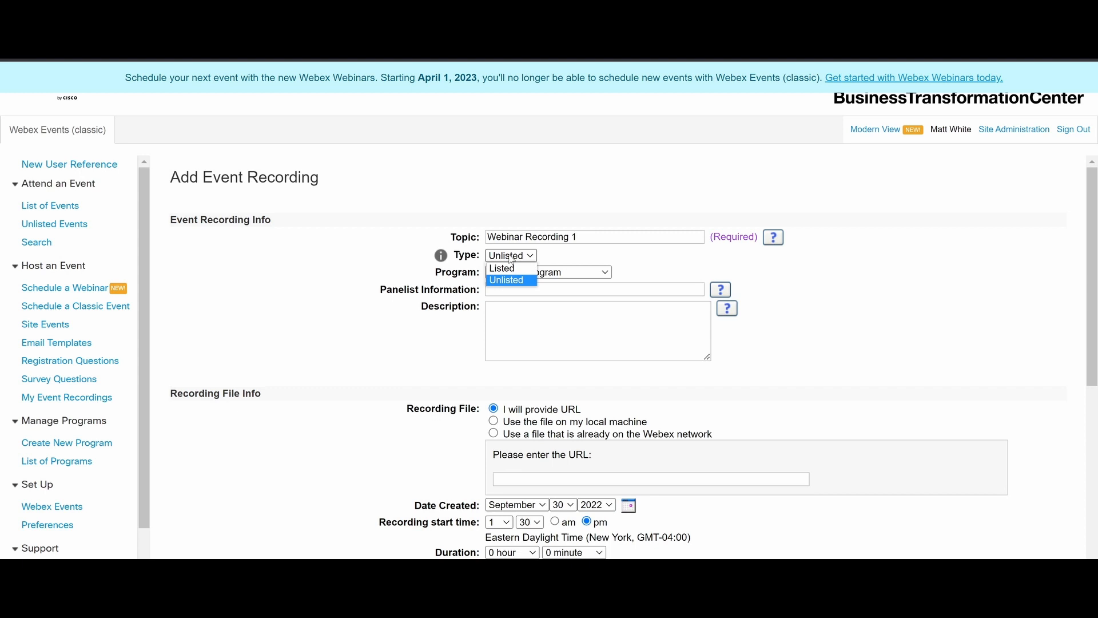
{"action": "left_click", "coordinate": [503, 268]}
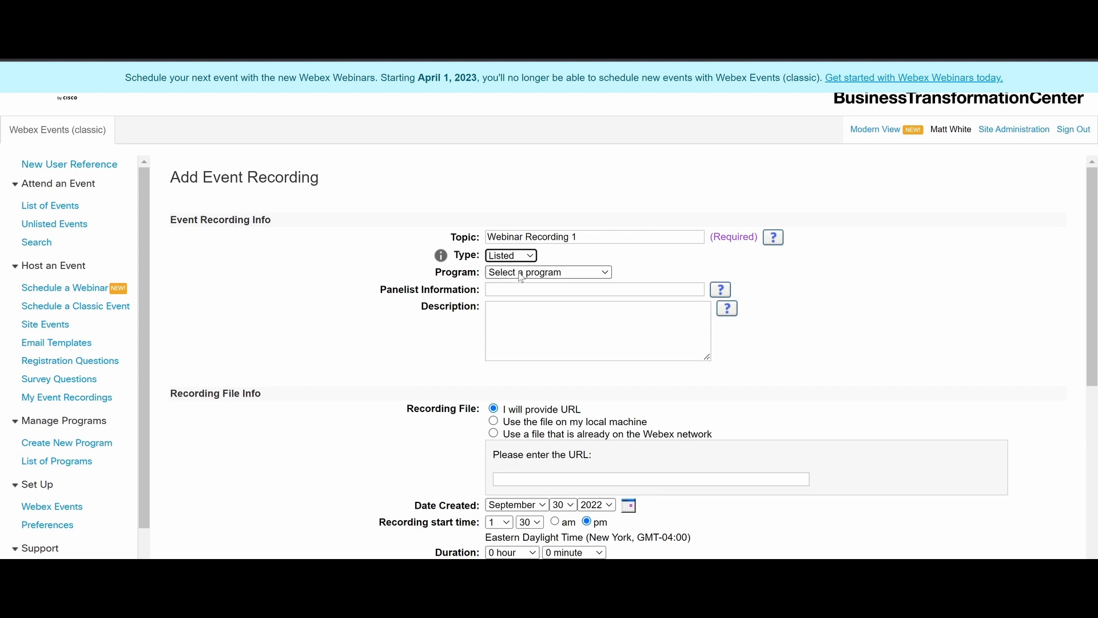
{"action": "left_click", "coordinate": [523, 274]}
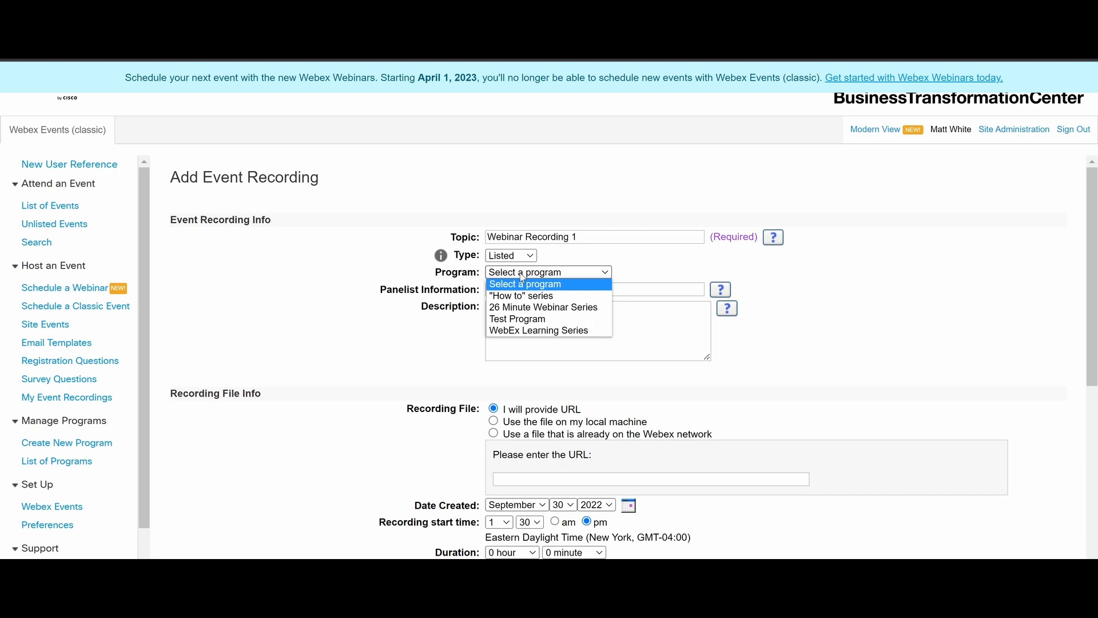
{"action": "left_click", "coordinate": [512, 320]}
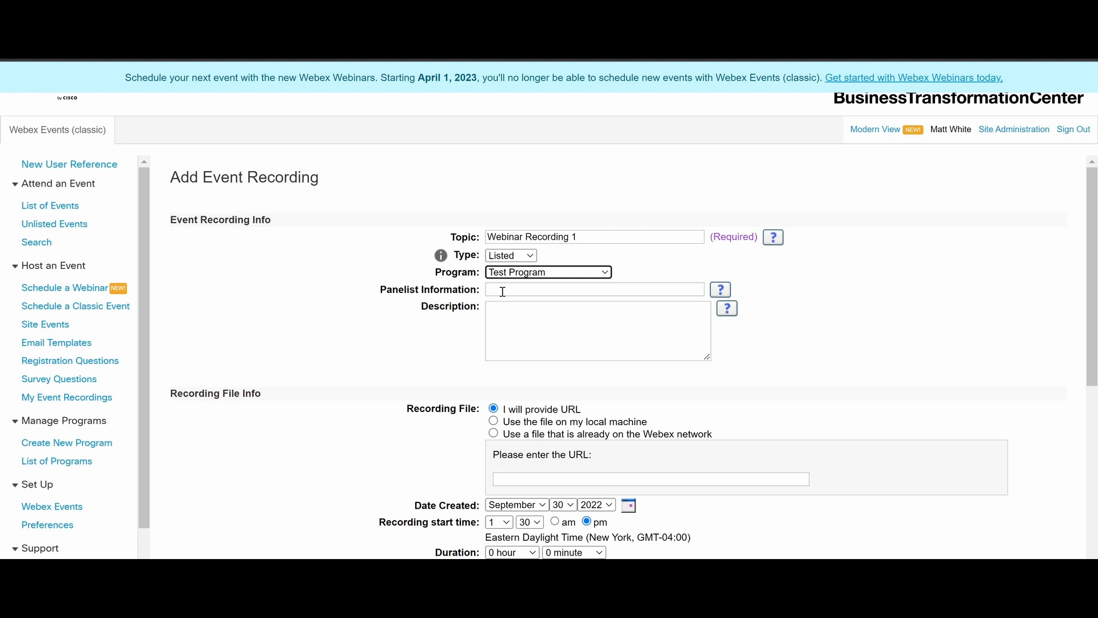
- Fill in the recording's panelist name and enter "Test Description" as its description
{"action": "left_click", "coordinate": [503, 292]}
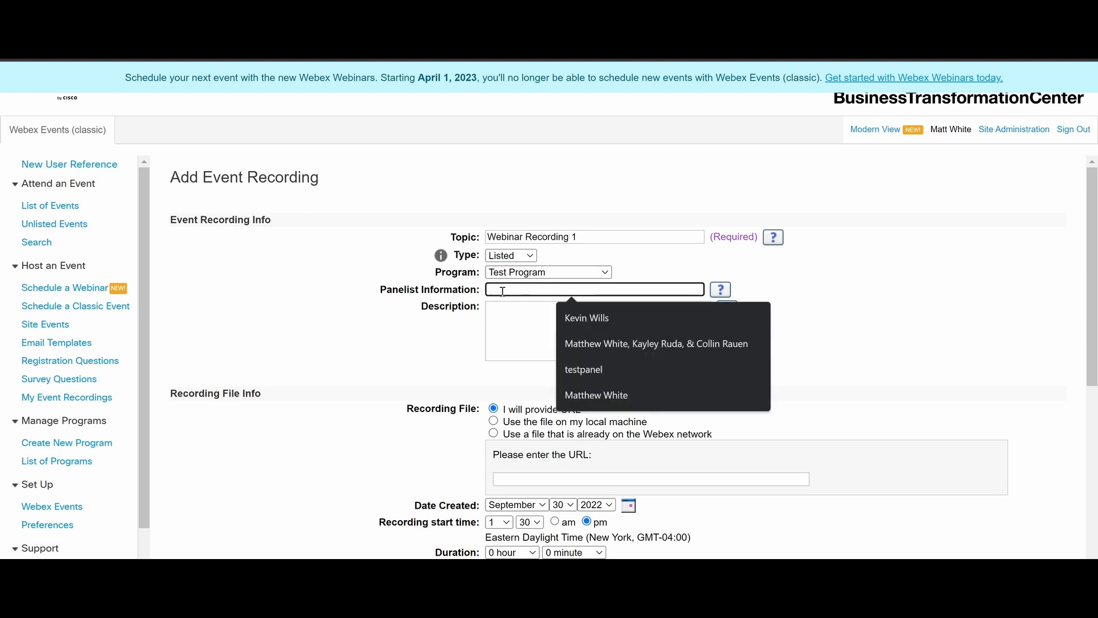
{"action": "left_click", "coordinate": [587, 398]}
{"action": "left_click", "coordinate": [509, 345]}
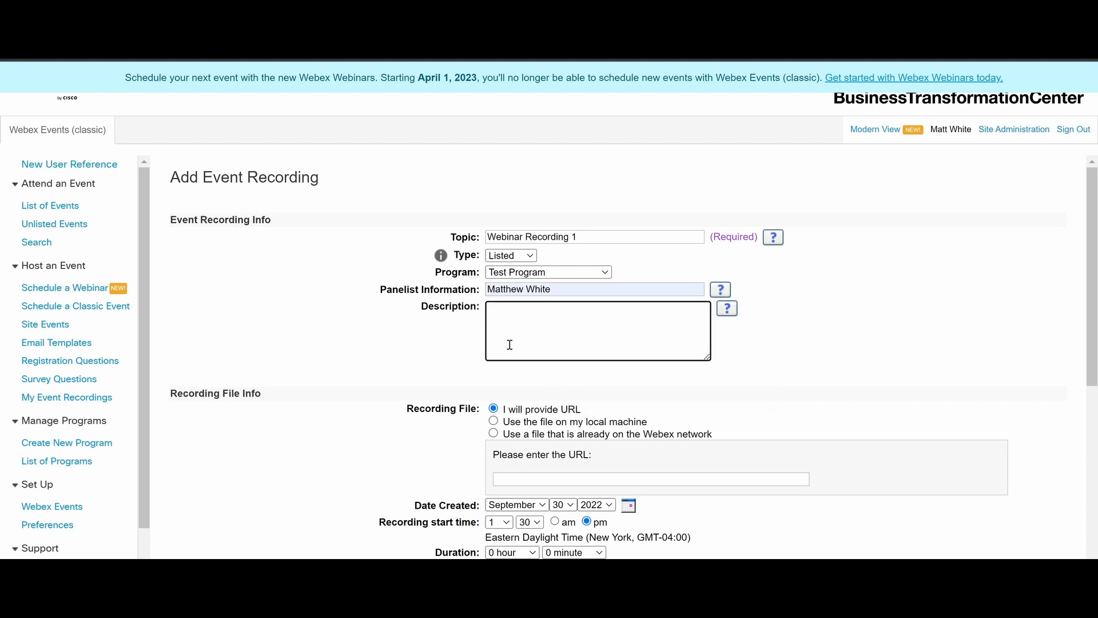
{"action": "type", "text": "Test Description"}
- Set the recording source to a file already on the Webex network and the creation year to 2005
{"action": "scroll", "coordinate": [445, 355], "scroll_direction": "down", "scroll_amount": 3}
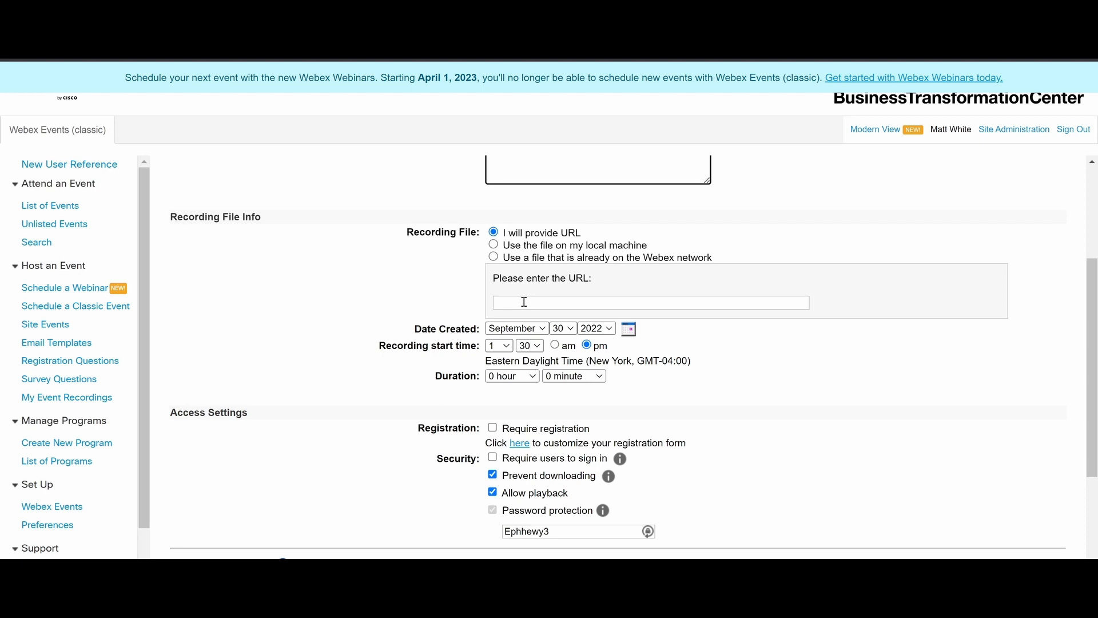
{"action": "left_click", "coordinate": [493, 245]}
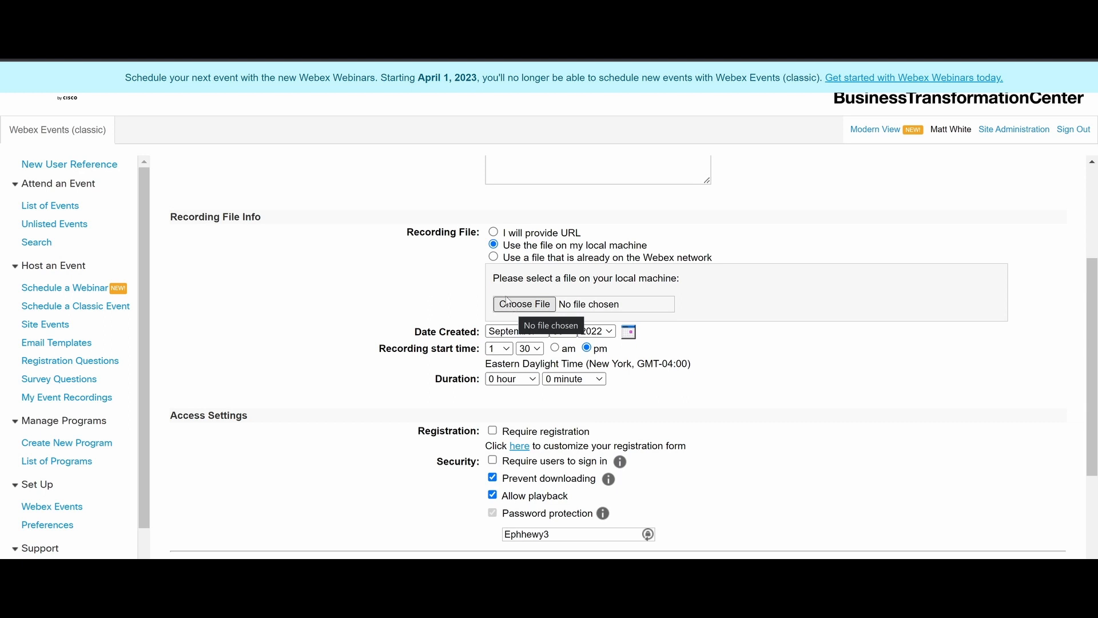
{"action": "left_click", "coordinate": [494, 258]}
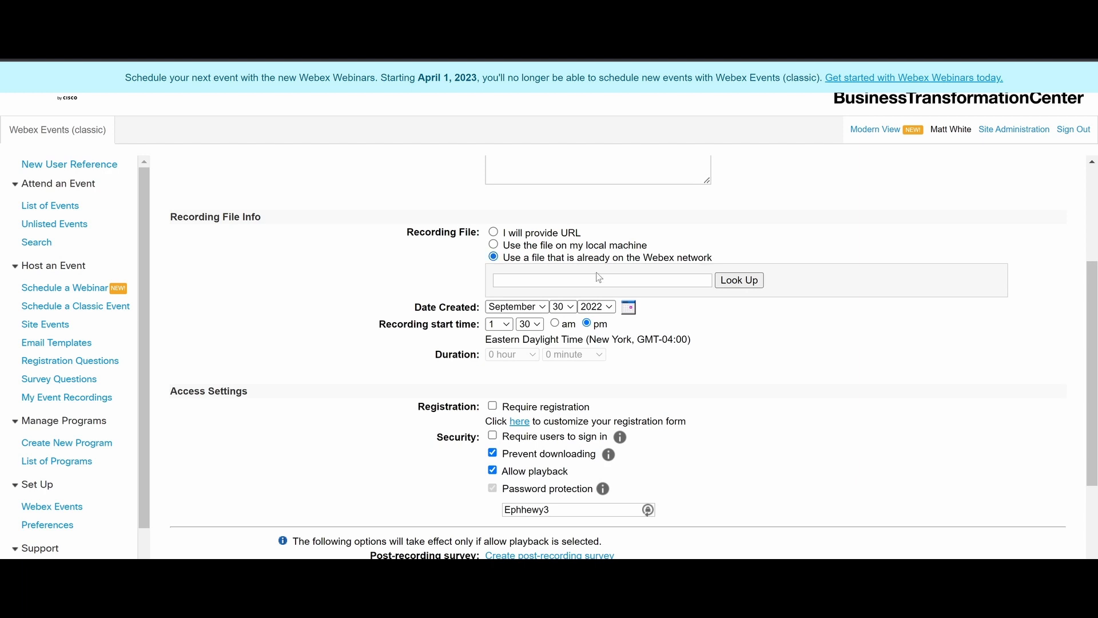
{"action": "left_click", "coordinate": [730, 283]}
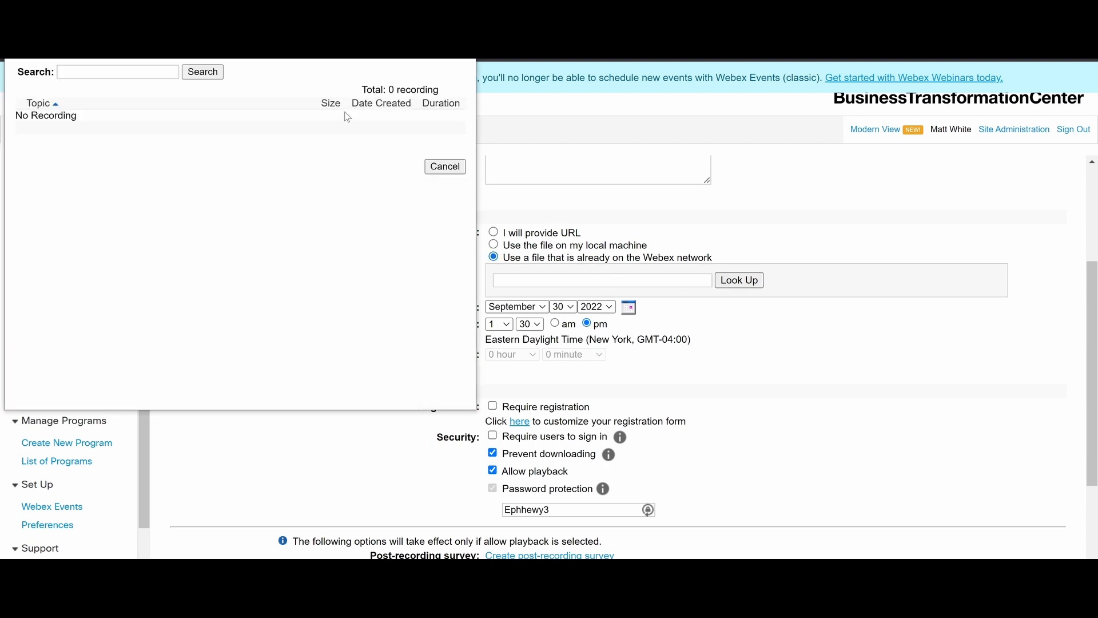
{"action": "left_click", "coordinate": [444, 167]}
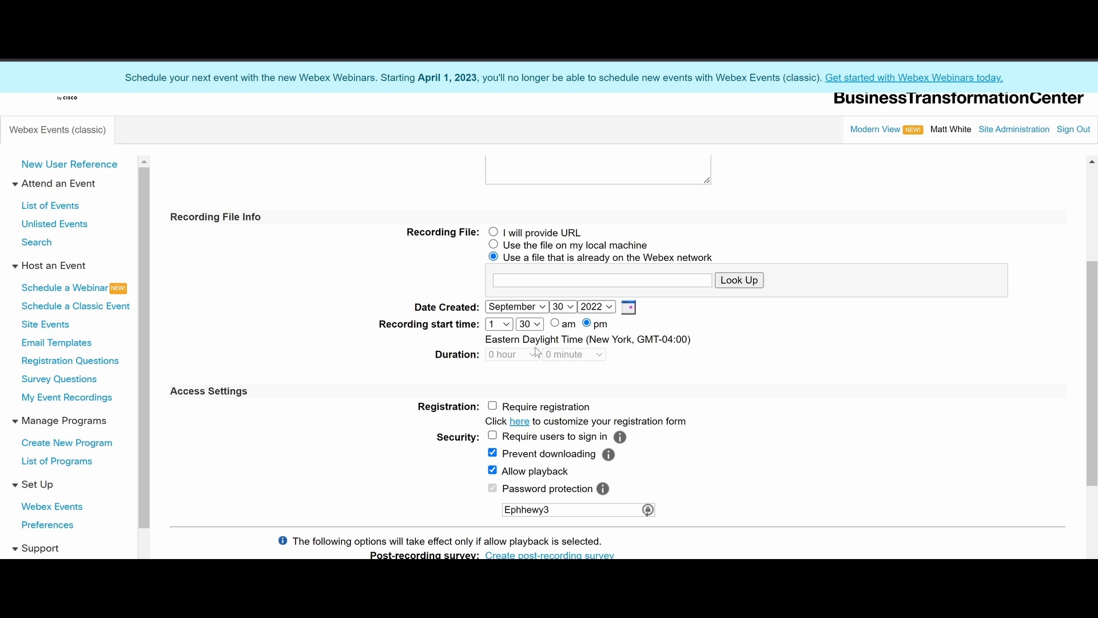
{"action": "left_click", "coordinate": [599, 306]}
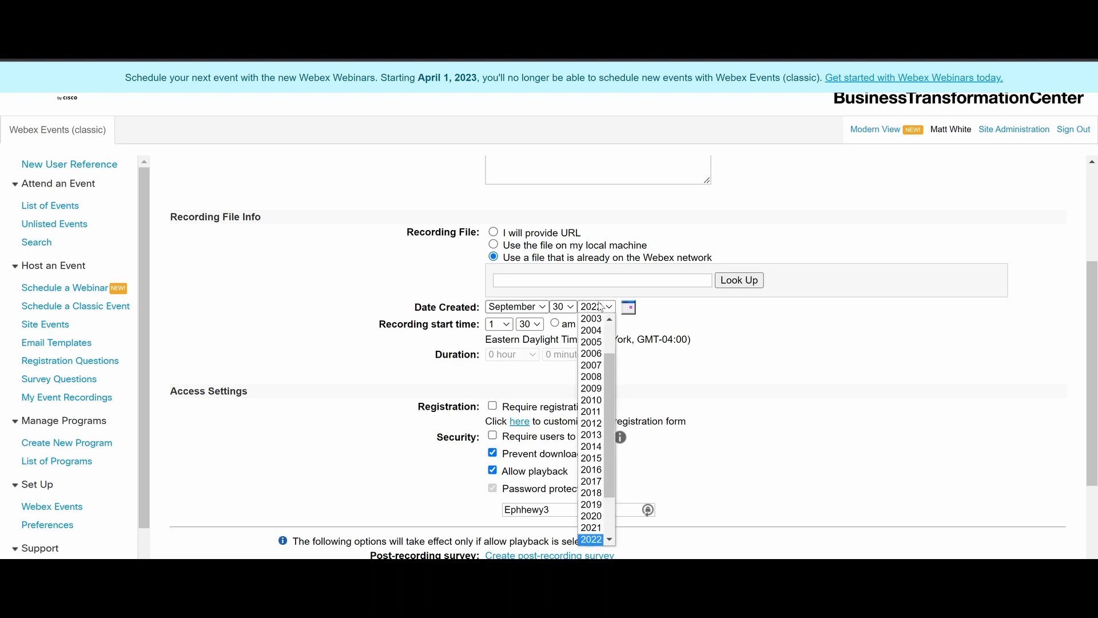
{"action": "left_click", "coordinate": [591, 343]}
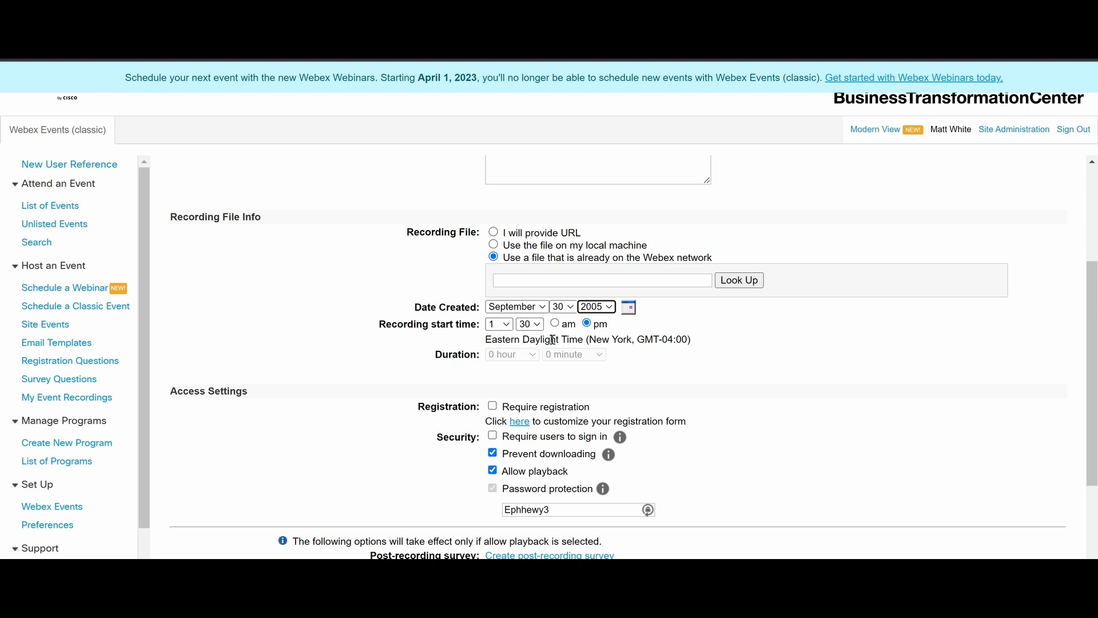
- Require registration for the recording and save its registration form questions
{"action": "scroll", "coordinate": [519, 379], "scroll_direction": "down", "scroll_amount": 2}
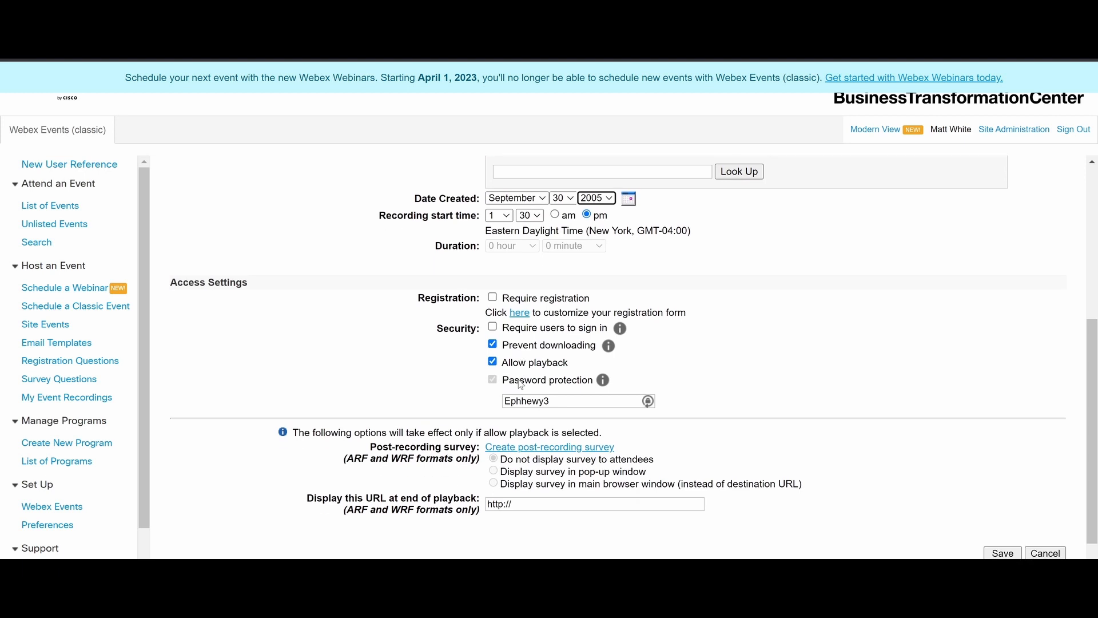
{"action": "left_click", "coordinate": [493, 298]}
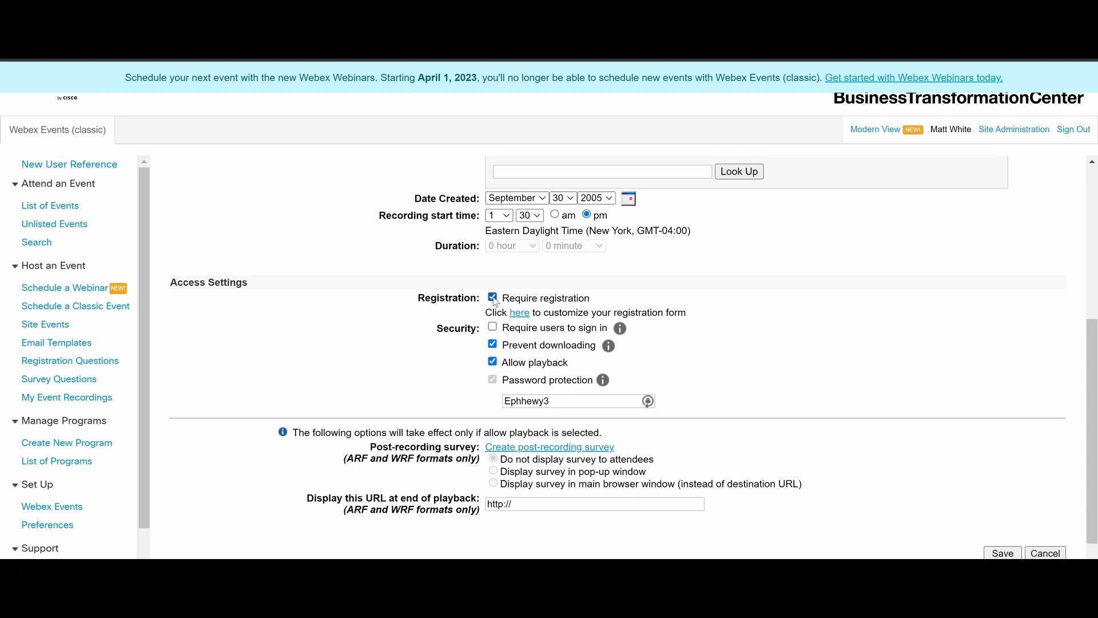
{"action": "left_click", "coordinate": [520, 316]}
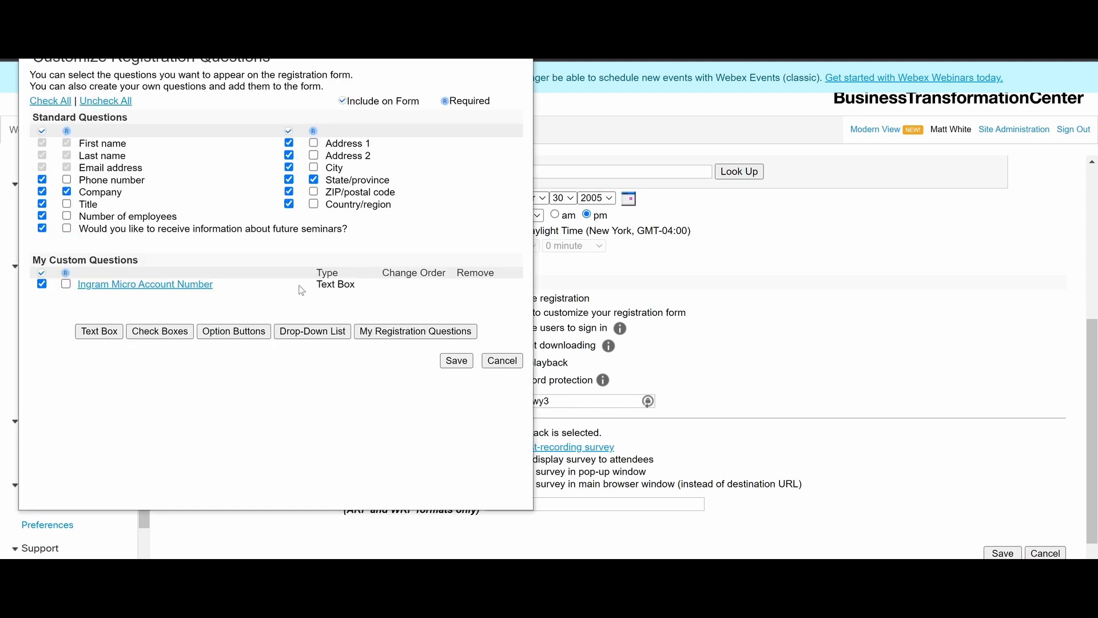
{"action": "left_click", "coordinate": [453, 362]}
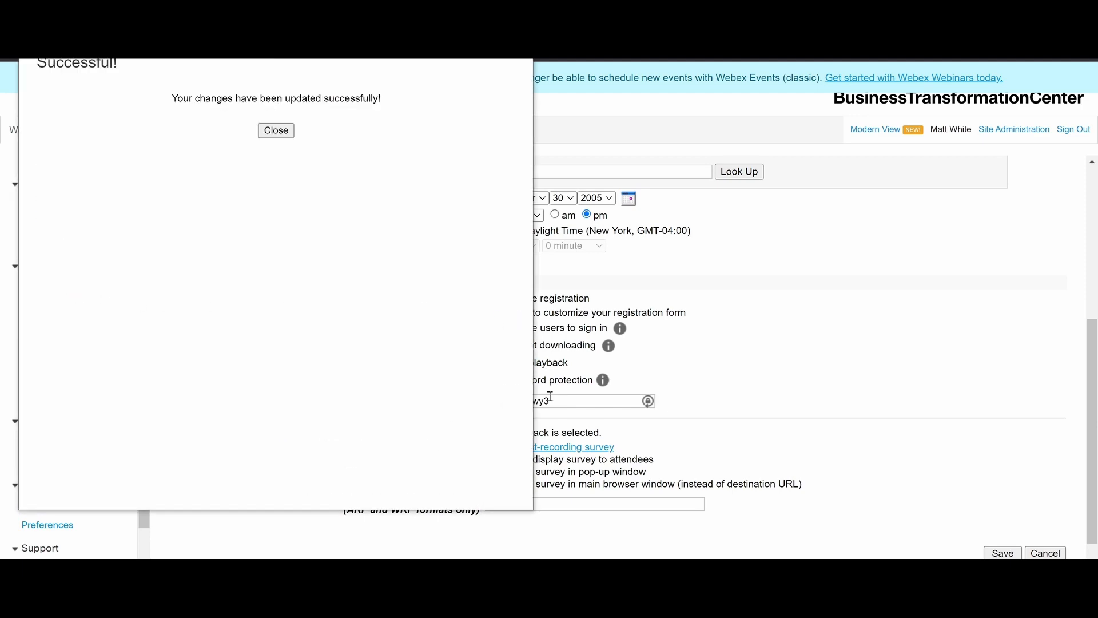
{"action": "left_click", "coordinate": [270, 135]}
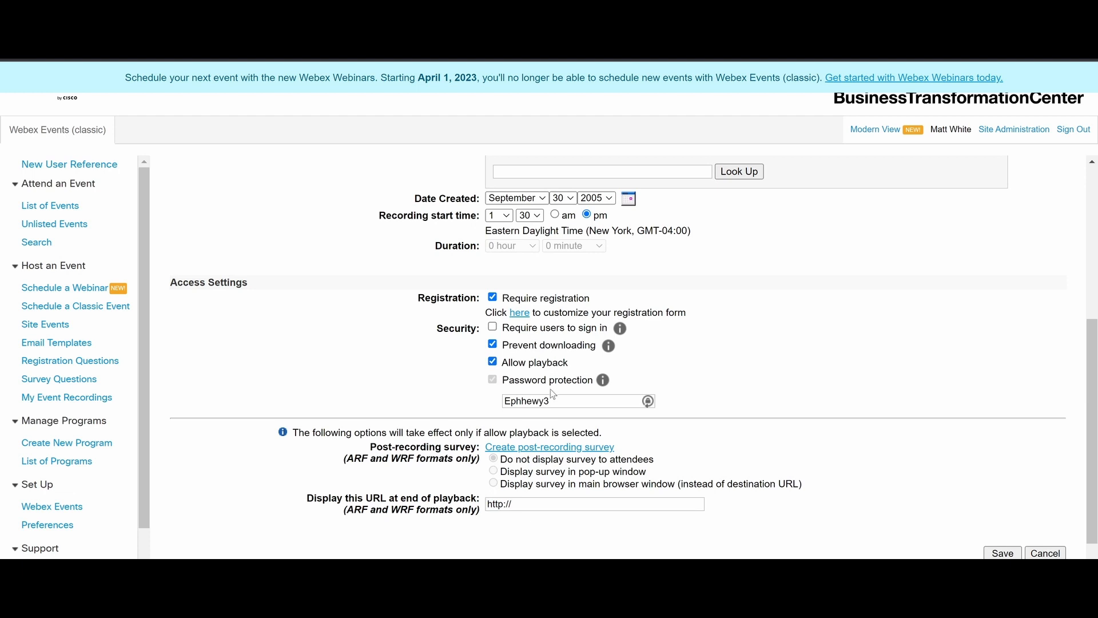
{"action": "scroll", "coordinate": [586, 414], "scroll_direction": "down", "scroll_amount": 1}
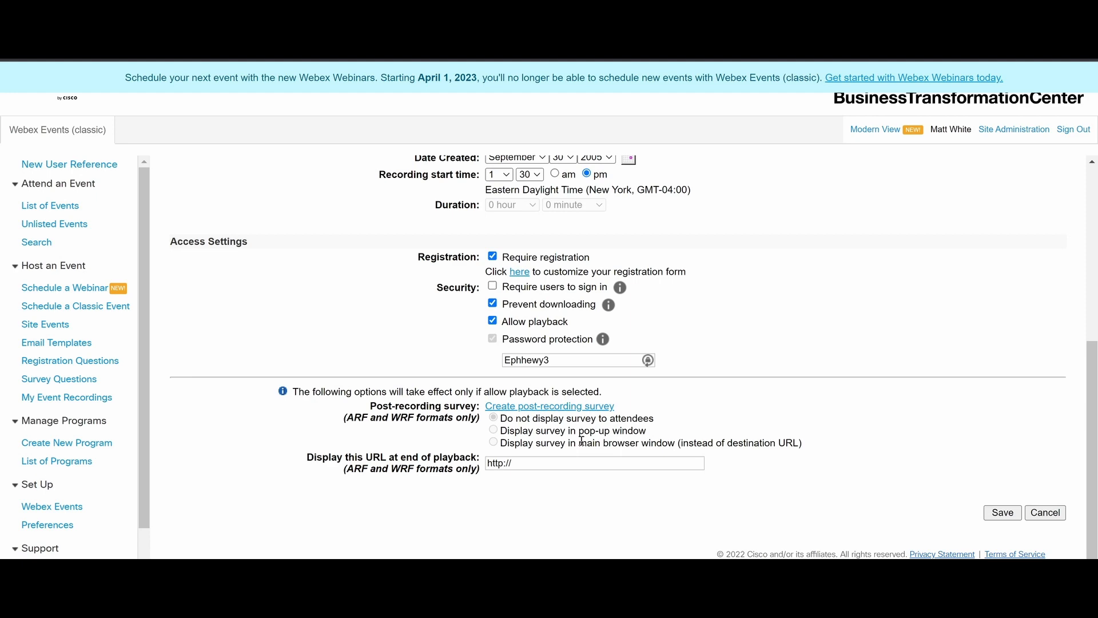
{"action": "scroll", "coordinate": [581, 441], "scroll_direction": "up", "scroll_amount": 3}
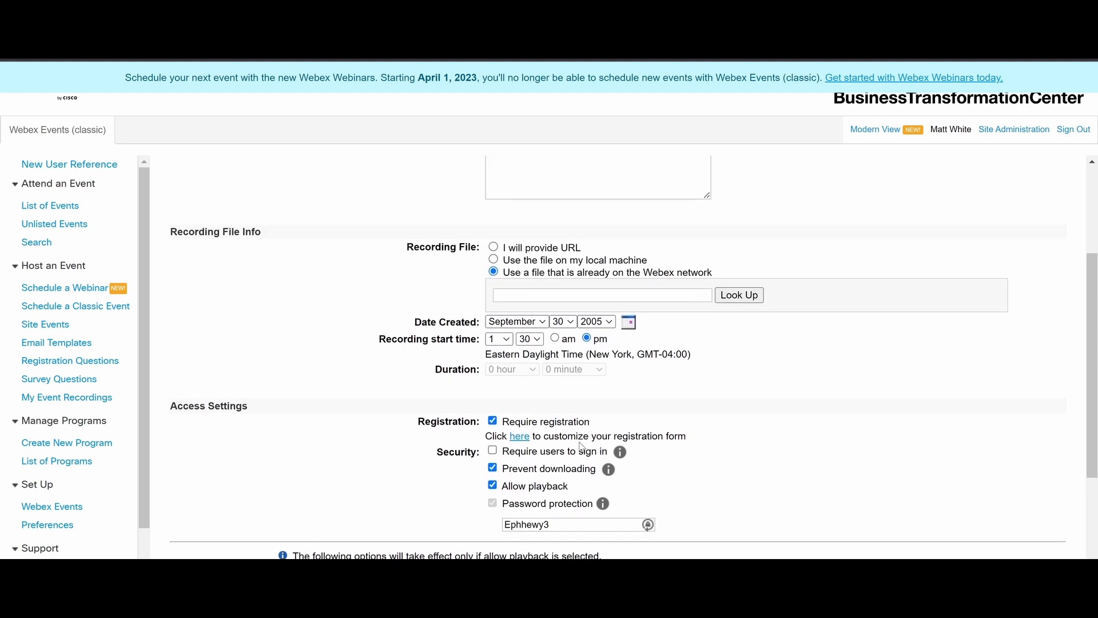
- Switch the recording source to a file on the local machine and choose 980 headset.mp4
{"action": "scroll", "coordinate": [582, 447], "scroll_direction": "down", "scroll_amount": 3}
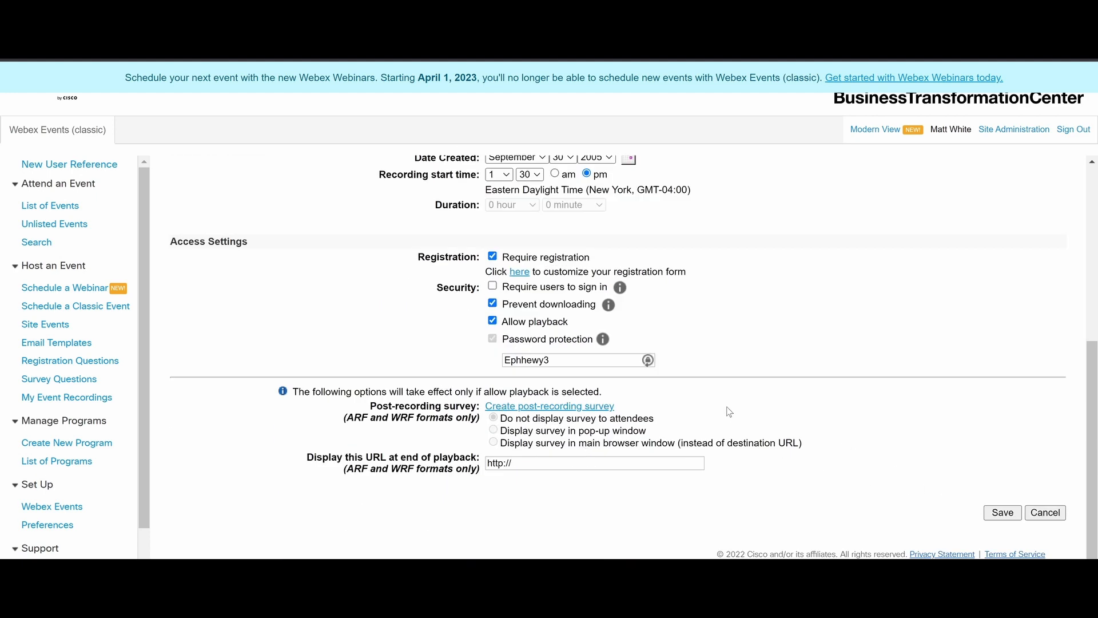
{"action": "scroll", "coordinate": [730, 412], "scroll_direction": "up", "scroll_amount": 3}
{"action": "scroll", "coordinate": [727, 412], "scroll_direction": "up", "scroll_amount": 1}
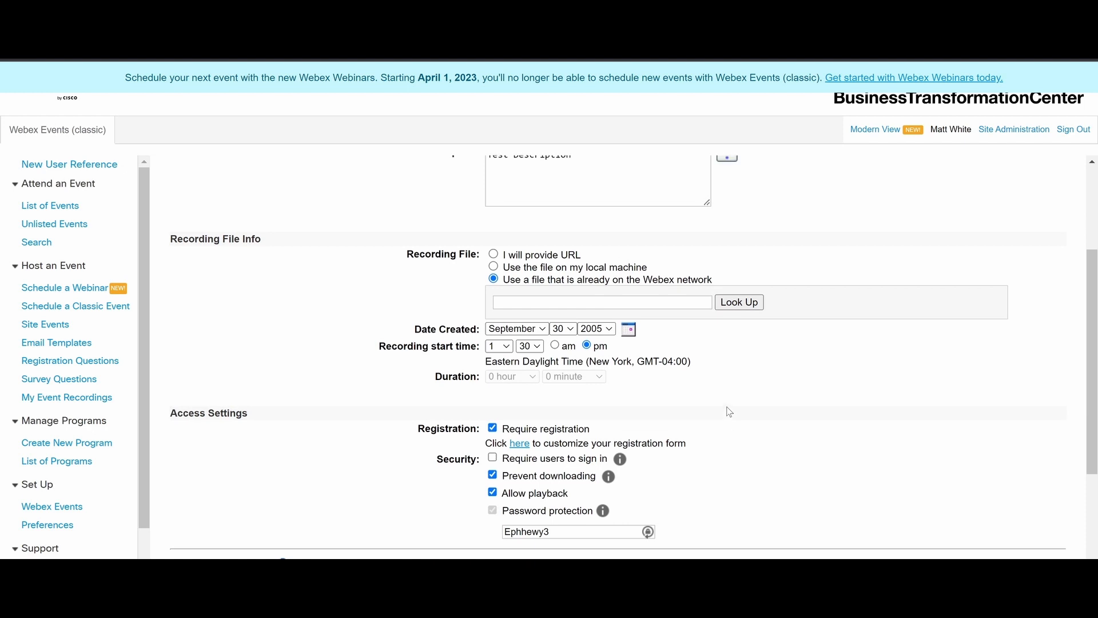
{"action": "left_click", "coordinate": [494, 267]}
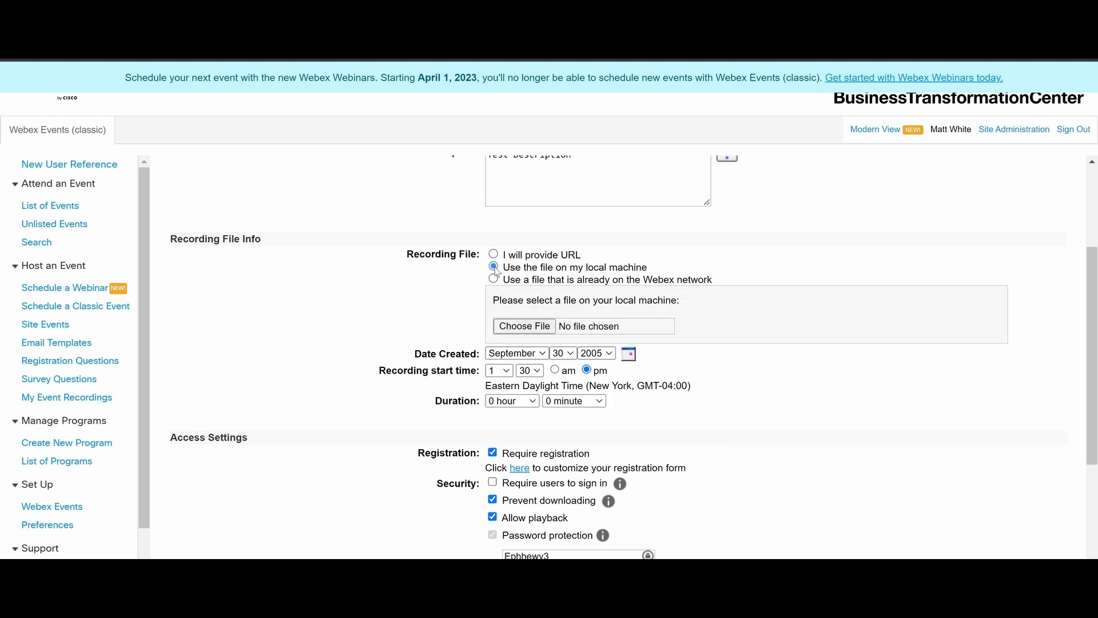
{"action": "left_click", "coordinate": [504, 329]}
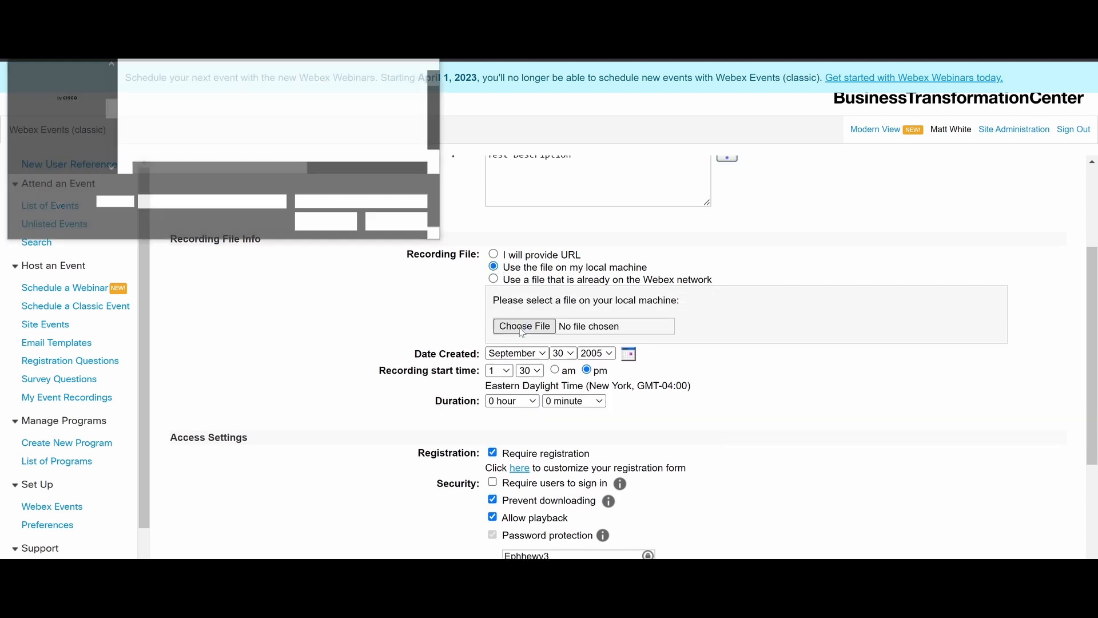
{"action": "key", "text": "Escape"}
- Set the recording's duration to 1 hour and try to save the recording
{"action": "scroll", "coordinate": [738, 390], "scroll_direction": "down", "scroll_amount": 3}
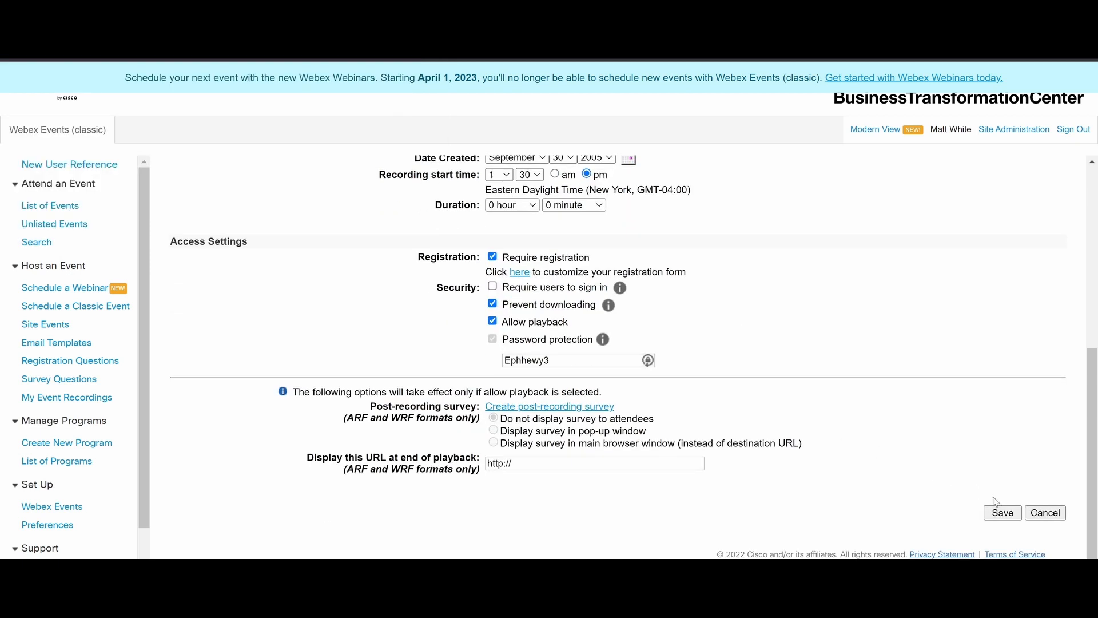
{"action": "left_click", "coordinate": [1001, 516]}
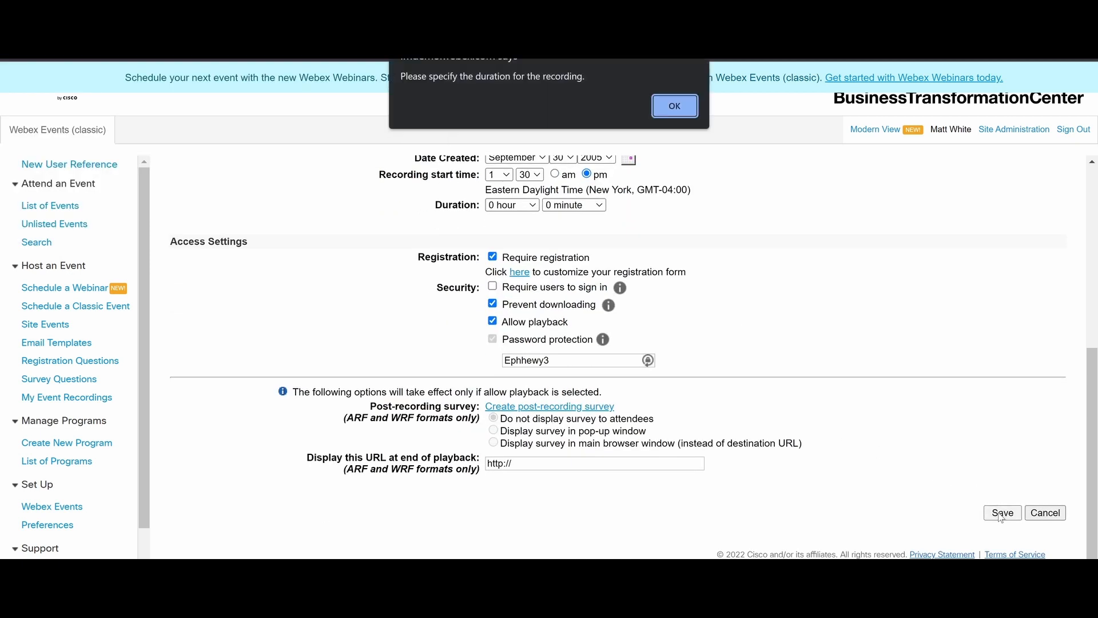
{"action": "left_click", "coordinate": [665, 103]}
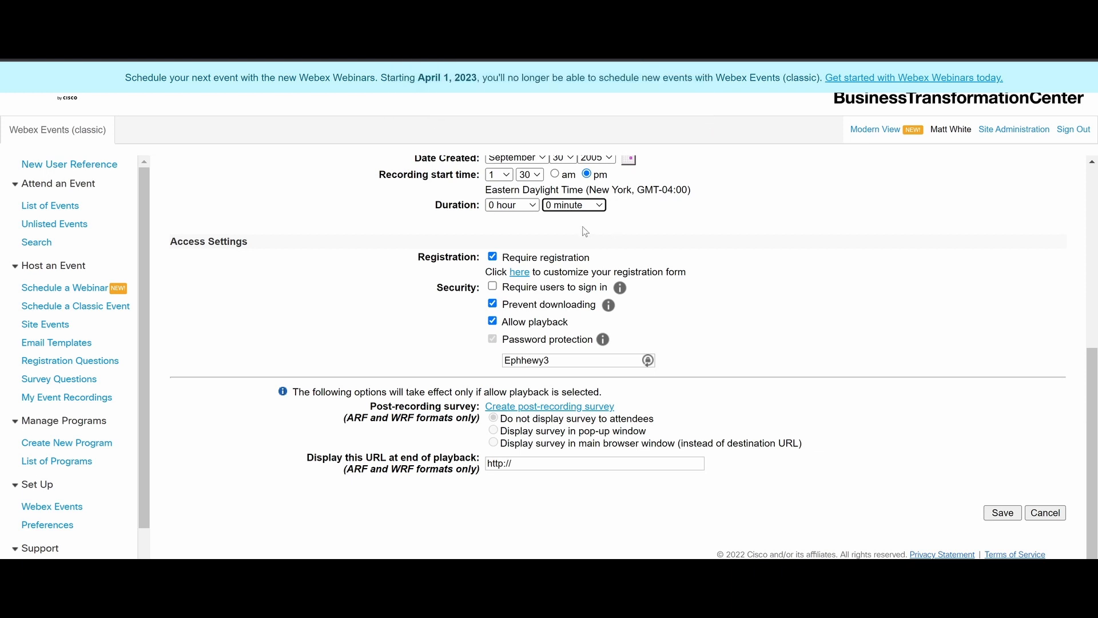
{"action": "left_click", "coordinate": [527, 207]}
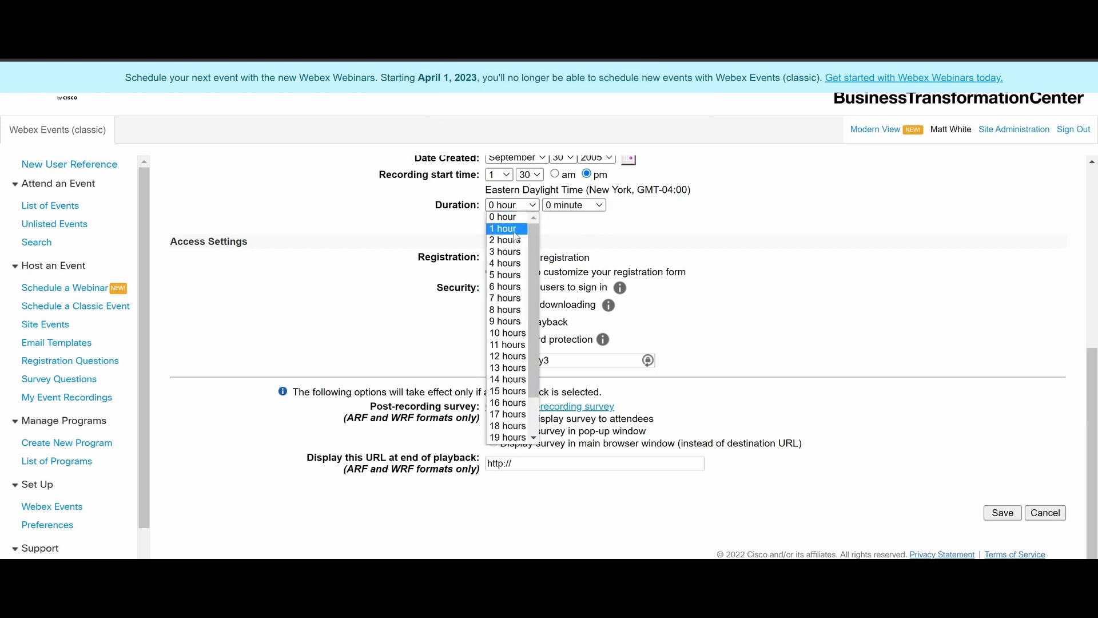
{"action": "left_click", "coordinate": [505, 228]}
{"action": "left_click", "coordinate": [1001, 513]}
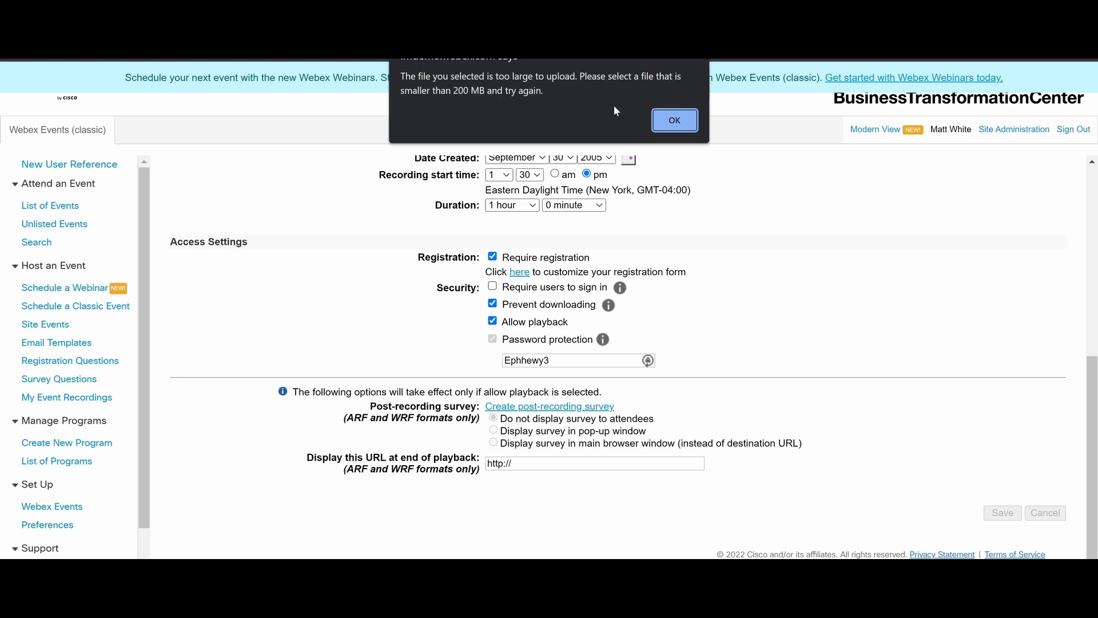
{"action": "left_click", "coordinate": [674, 124]}
- Switch the recording source to a provided URL and leave the URL field empty
{"action": "scroll", "coordinate": [706, 201], "scroll_direction": "up", "scroll_amount": 2}
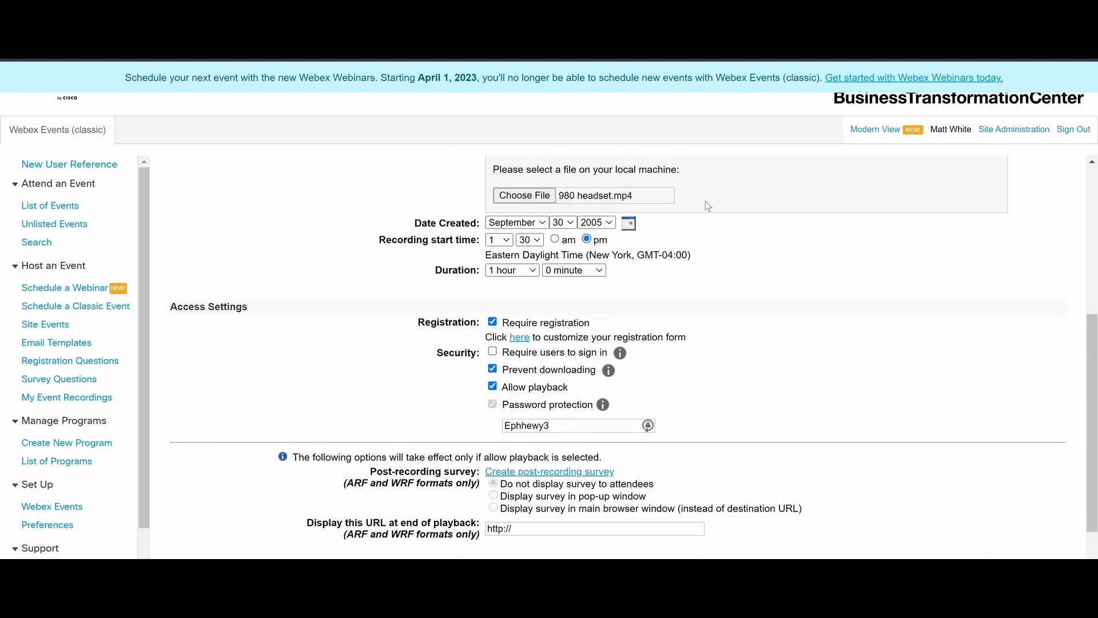
{"action": "scroll", "coordinate": [706, 201], "scroll_direction": "up", "scroll_amount": 1}
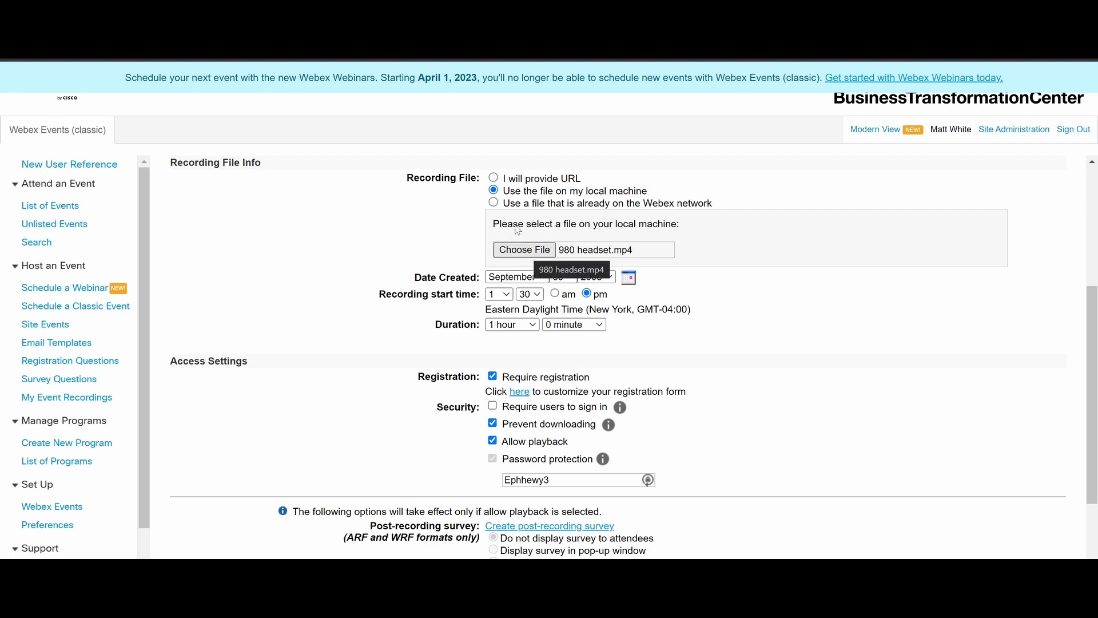
{"action": "left_click", "coordinate": [493, 178]}
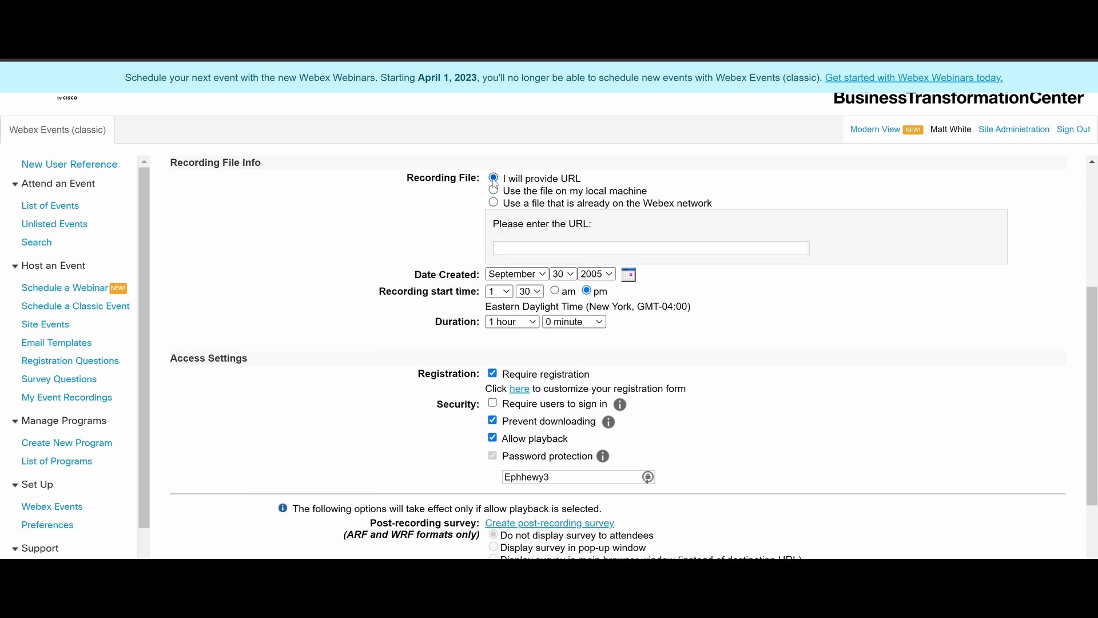
{"action": "left_click", "coordinate": [511, 242]}
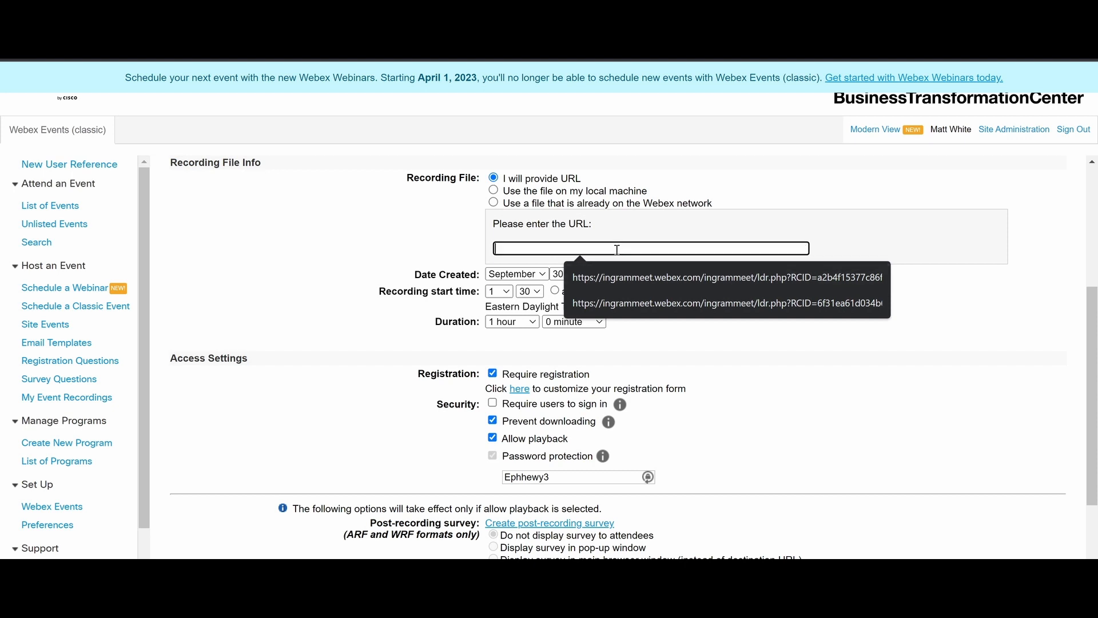
{"action": "left_click", "coordinate": [774, 401]}
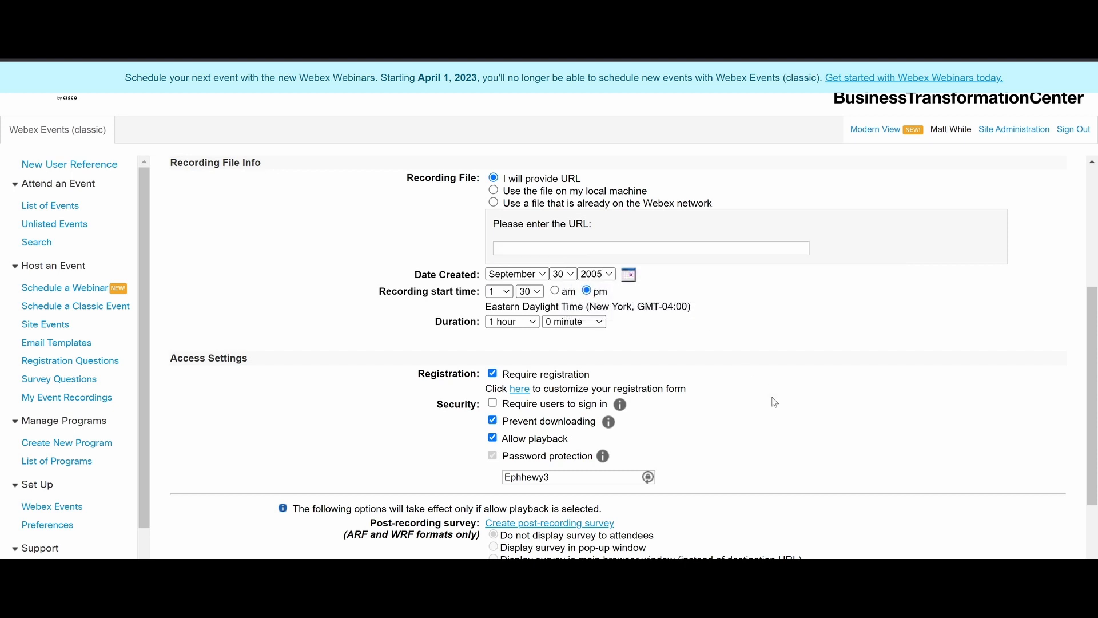
- Review the new recording's details, file information and access settings, and cancel adding the recording
{"action": "scroll", "coordinate": [885, 499], "scroll_direction": "down", "scroll_amount": 3}
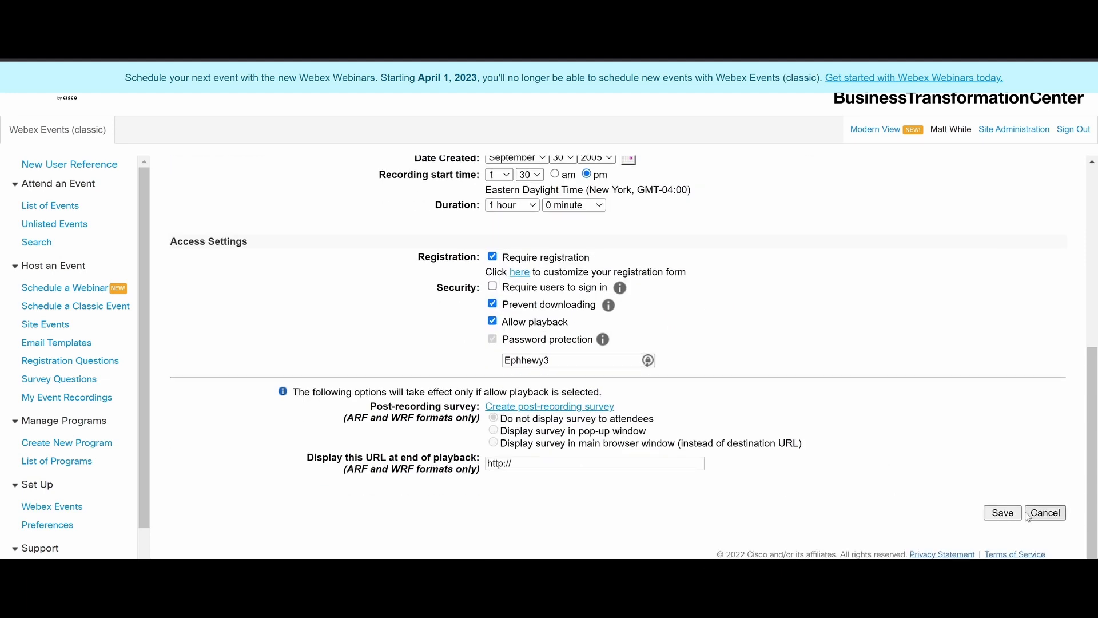
{"action": "scroll", "coordinate": [903, 400], "scroll_direction": "up", "scroll_amount": 3}
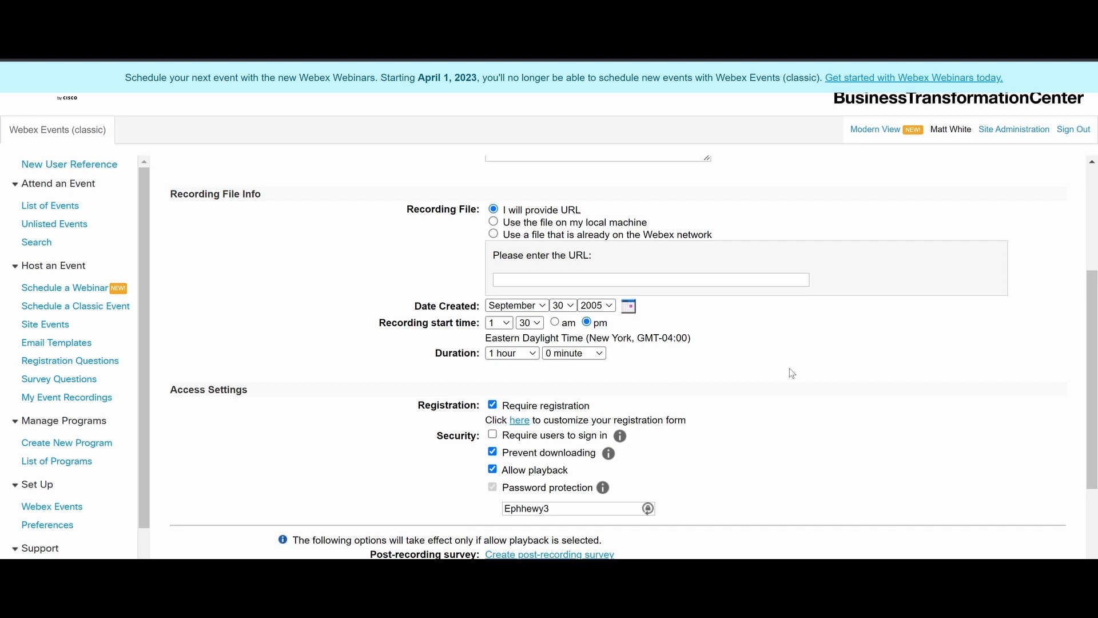
{"action": "scroll", "coordinate": [790, 380], "scroll_direction": "up", "scroll_amount": 2}
{"action": "scroll", "coordinate": [792, 373], "scroll_direction": "up", "scroll_amount": 1}
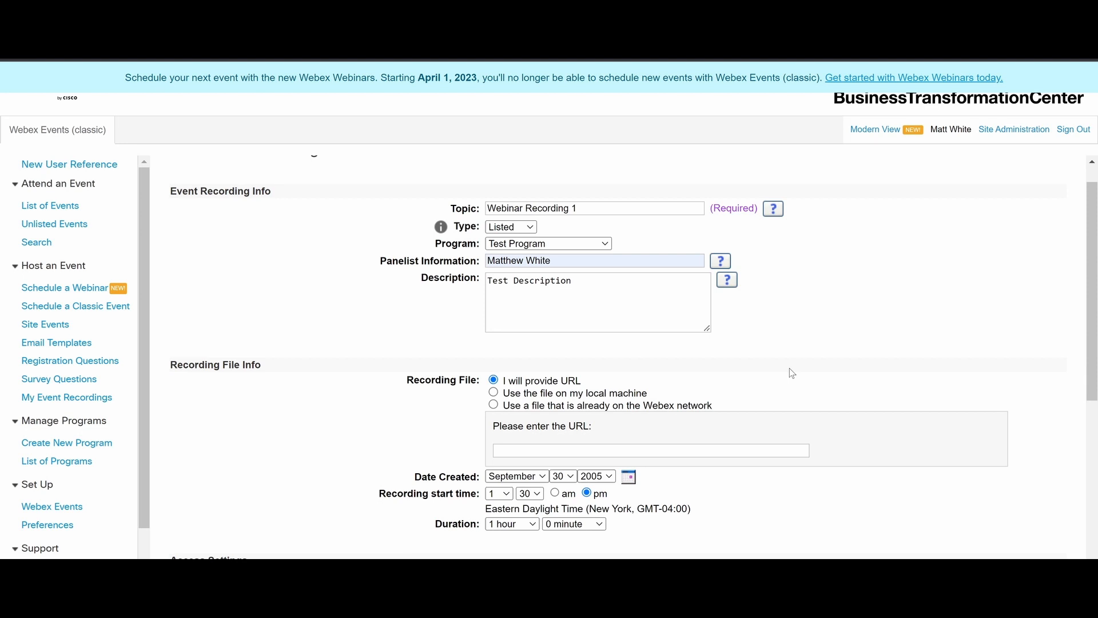
{"action": "scroll", "coordinate": [789, 372], "scroll_direction": "down", "scroll_amount": 4}
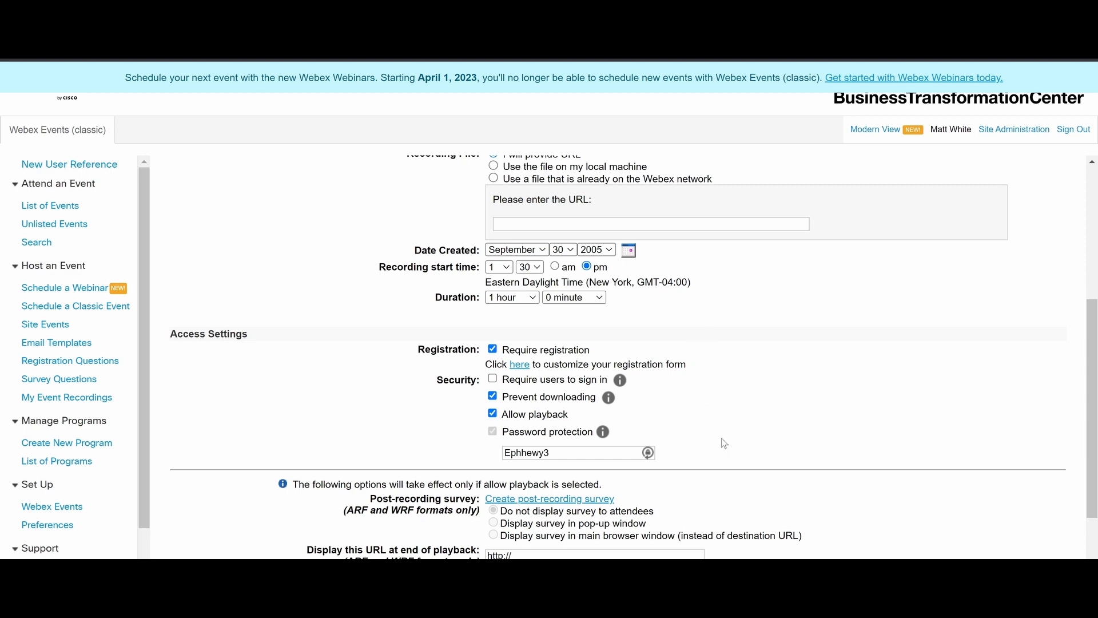
{"action": "scroll", "coordinate": [722, 443], "scroll_direction": "up", "scroll_amount": 3}
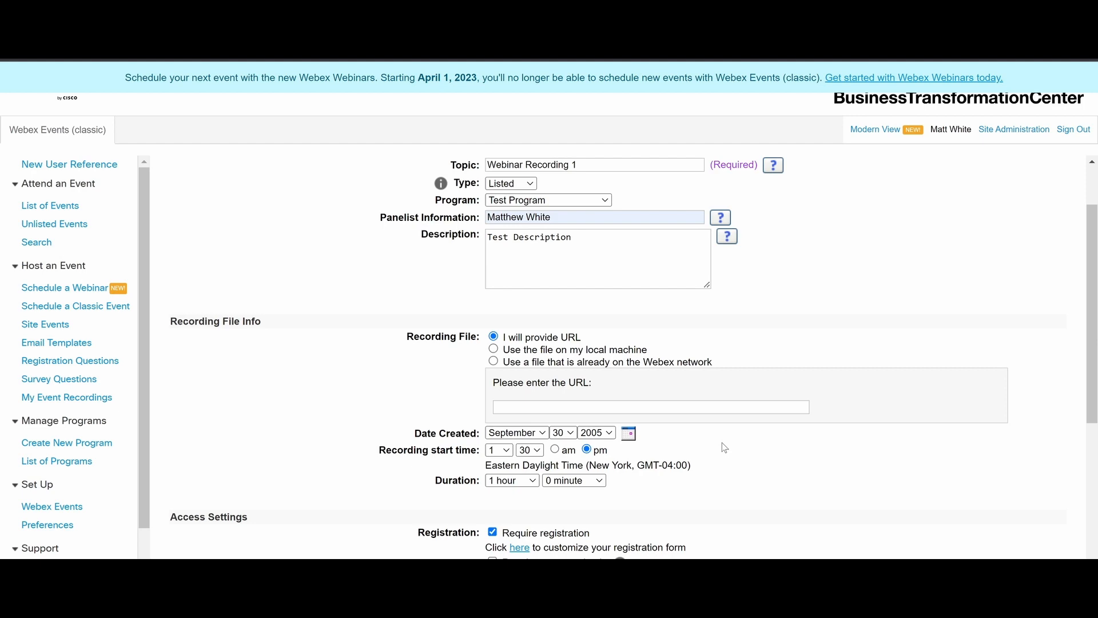
{"action": "scroll", "coordinate": [722, 445], "scroll_direction": "down", "scroll_amount": 5}
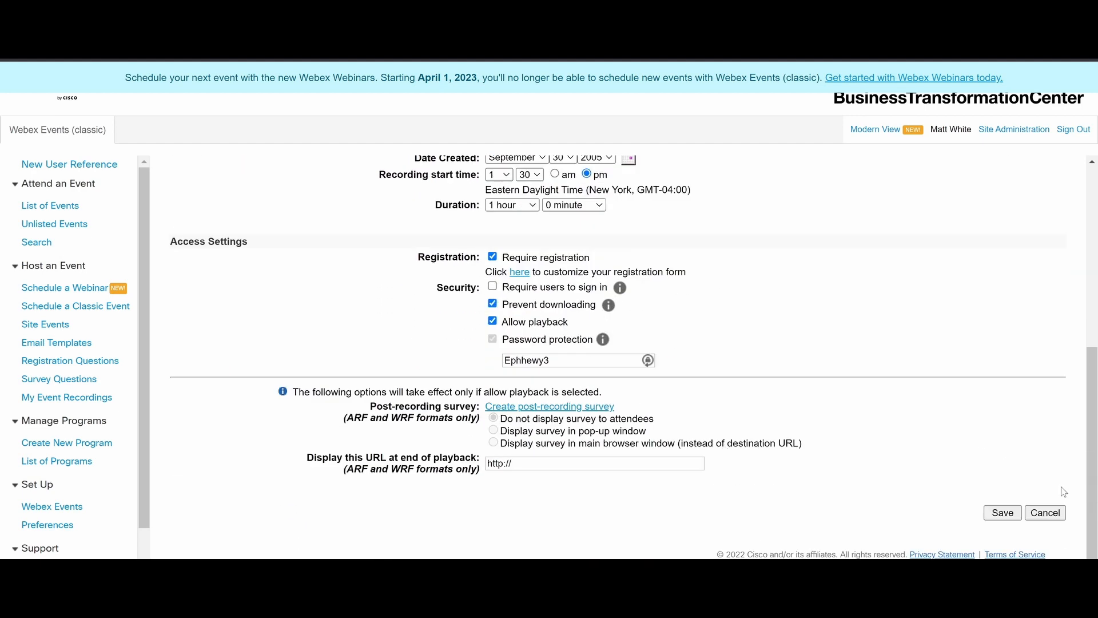
{"action": "left_click", "coordinate": [1046, 513]}
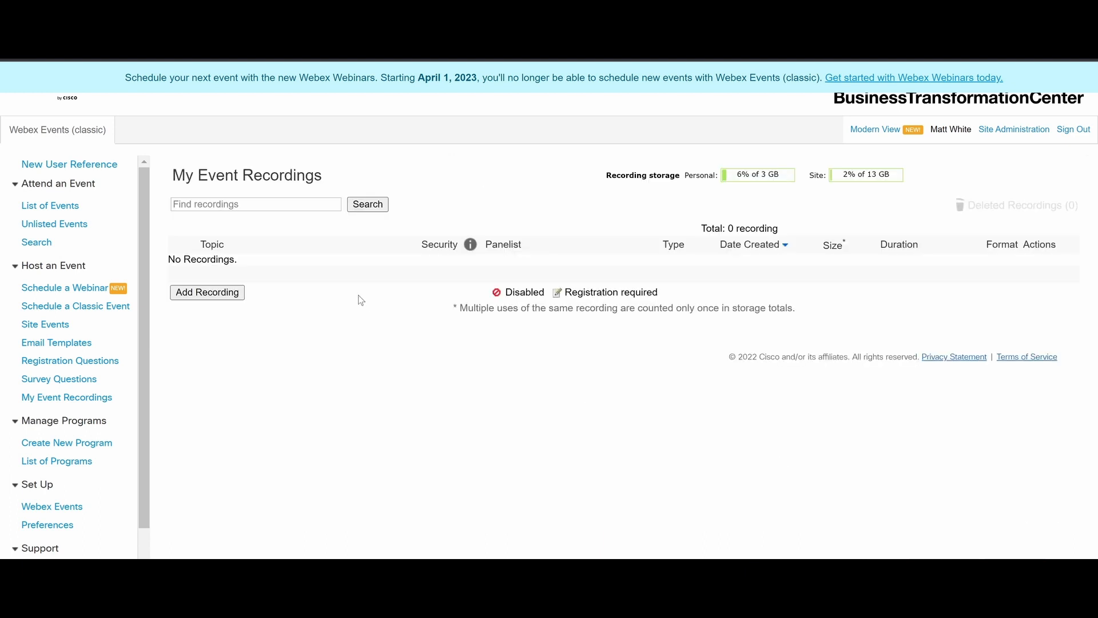
- Delete Test Program from the list of programs and return to the list
{"action": "left_click", "coordinate": [55, 461]}
{"action": "left_click", "coordinate": [176, 295]}
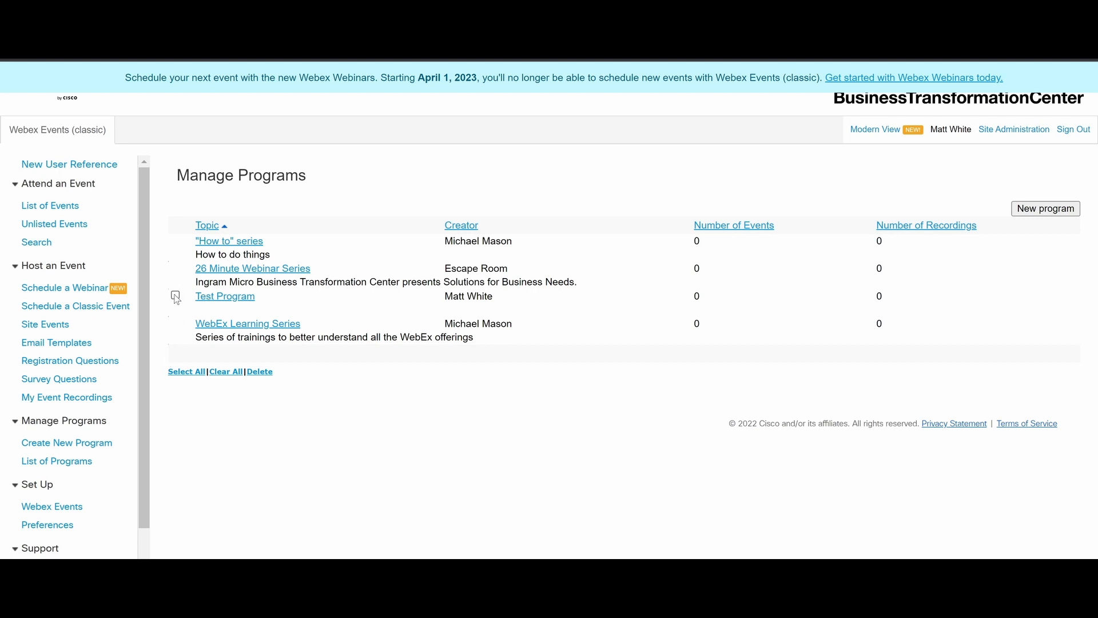
{"action": "left_click", "coordinate": [176, 295]}
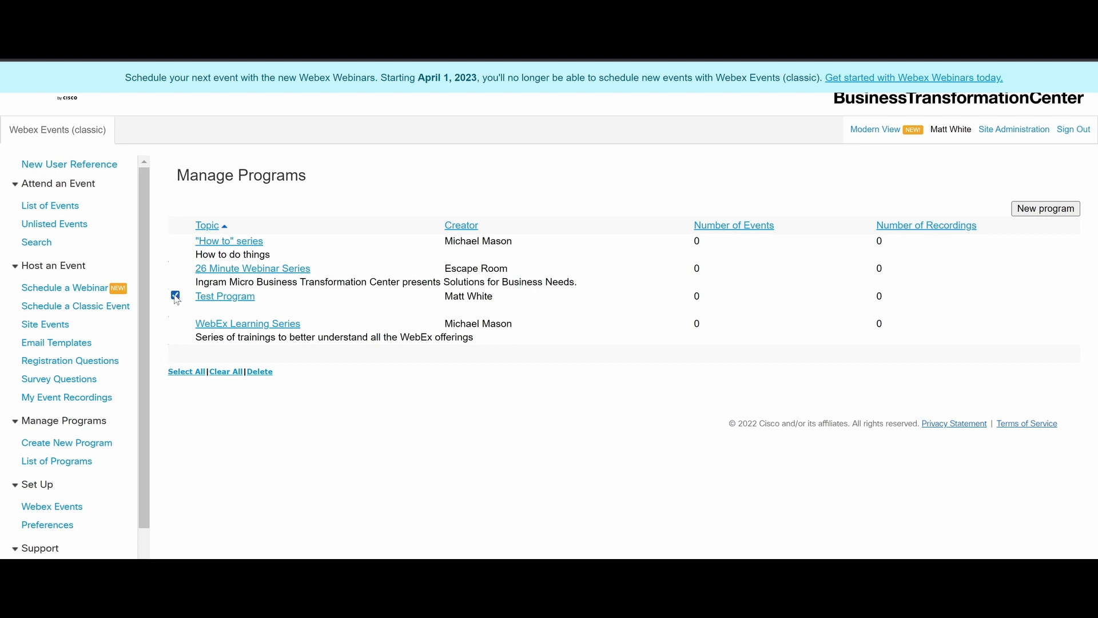
{"action": "left_click", "coordinate": [261, 373]}
{"action": "left_click", "coordinate": [617, 103]}
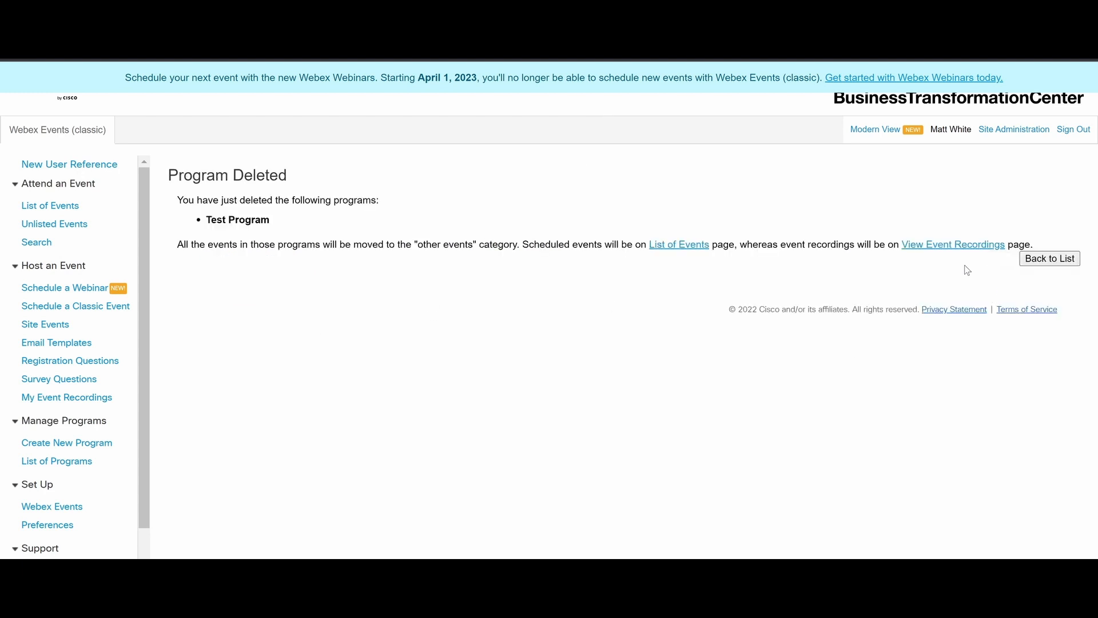
{"action": "left_click", "coordinate": [1043, 260]}
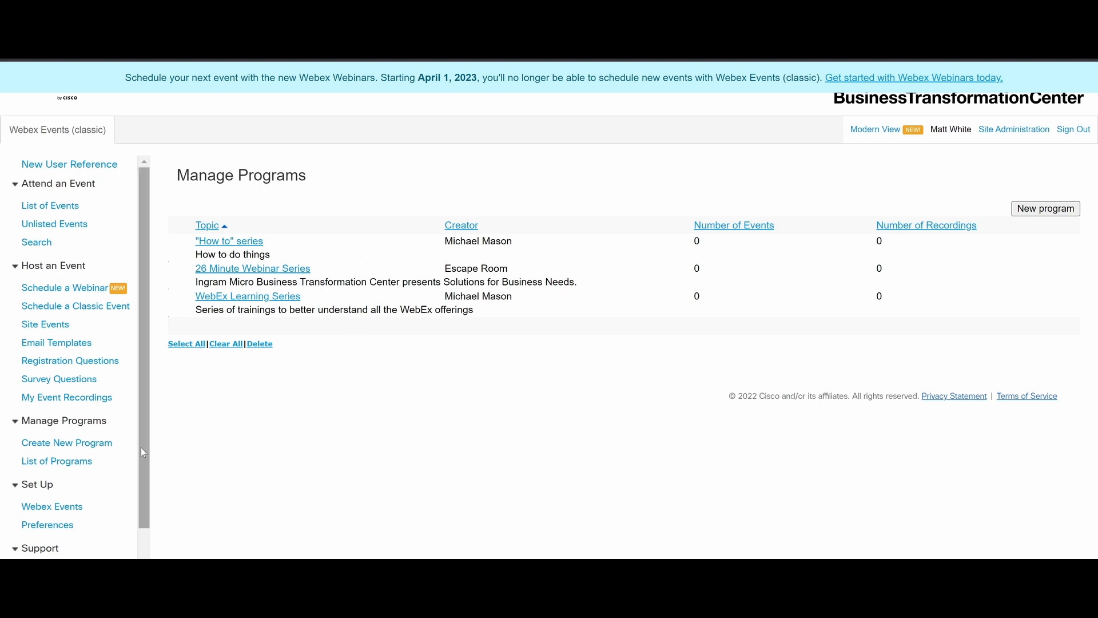
{"action": "scroll", "coordinate": [143, 470], "scroll_direction": "down", "scroll_amount": 1}
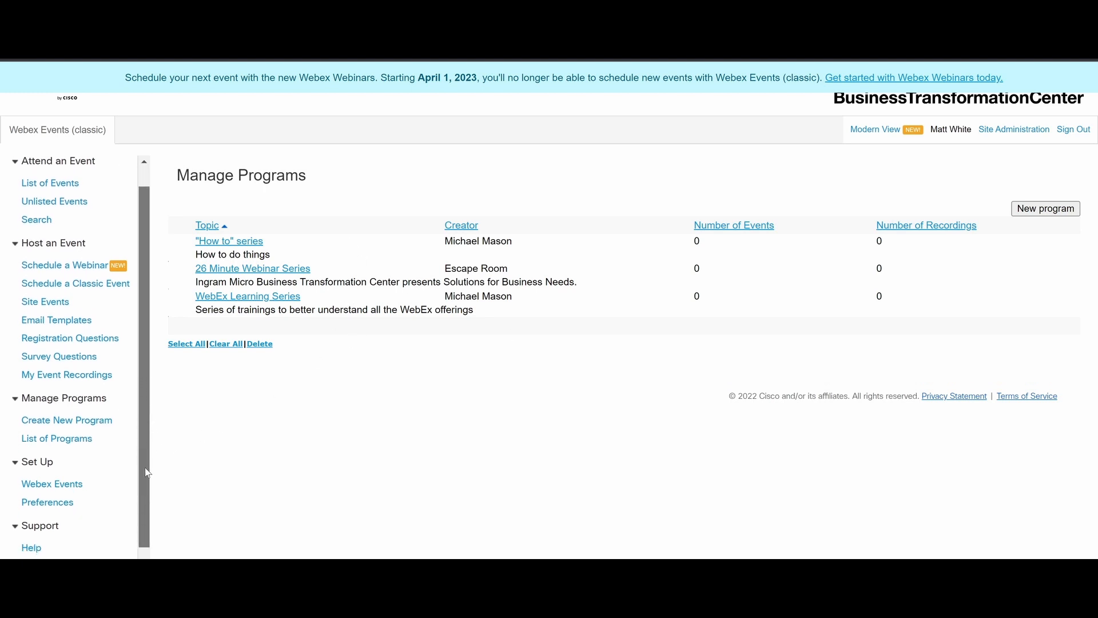
{"action": "scroll", "coordinate": [143, 511], "scroll_direction": "down", "scroll_amount": 1}
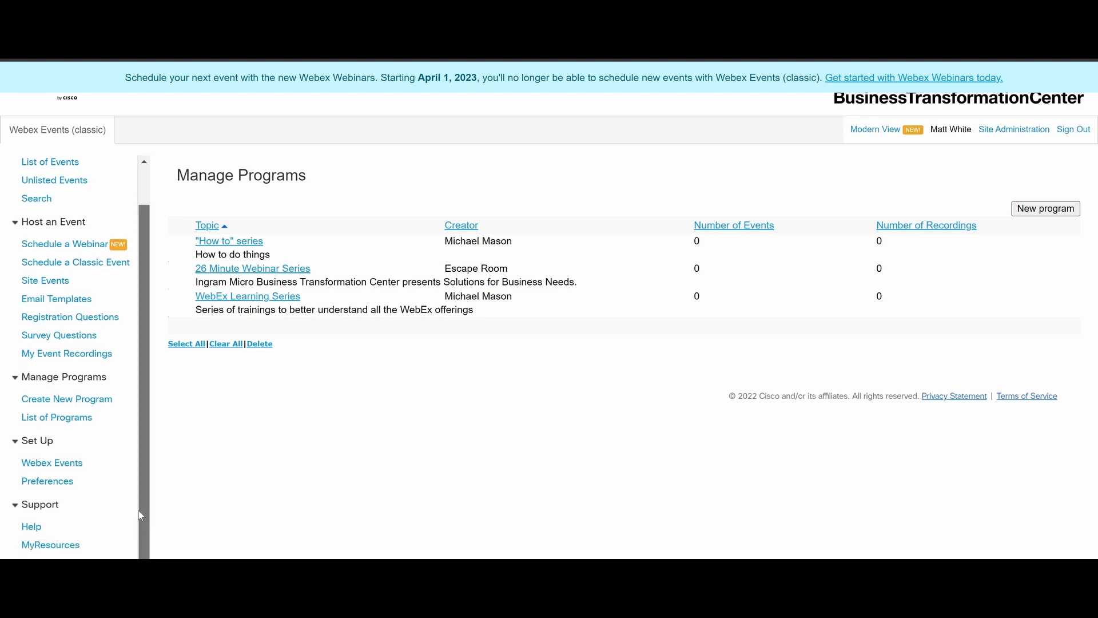
{"action": "scroll", "coordinate": [143, 504], "scroll_direction": "up", "scroll_amount": 2}
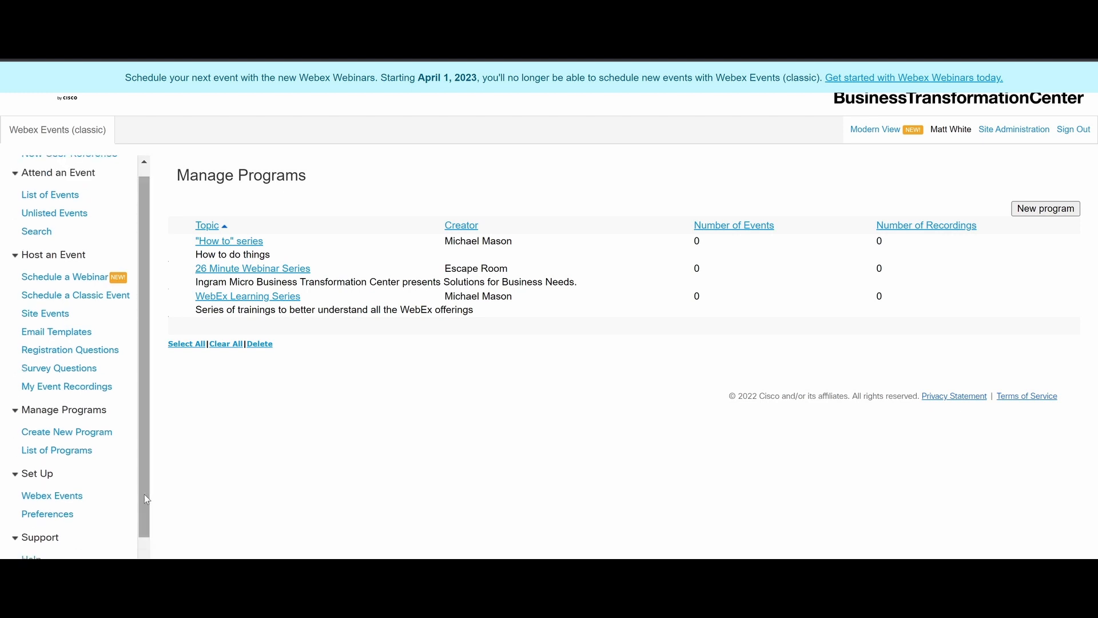